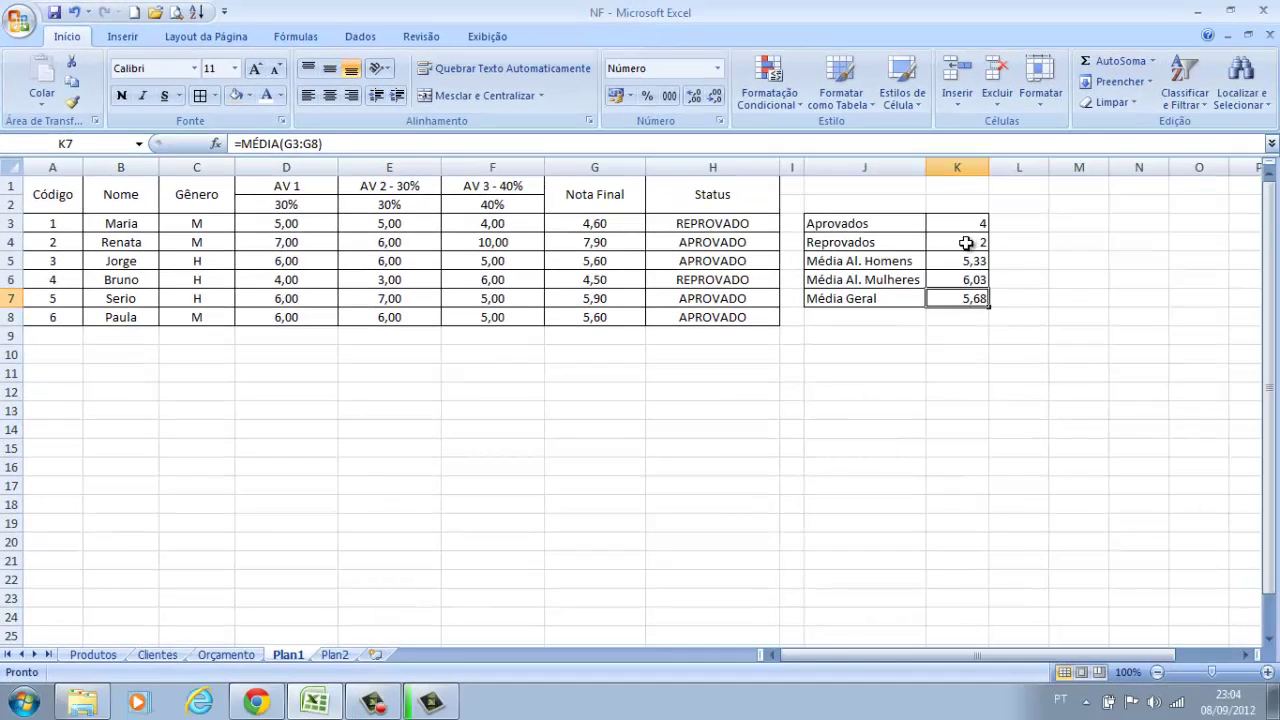
# - Examine the formulas for failed students, the men's, women's and overall averages, and the last student's status
pyautogui.click(962, 243)
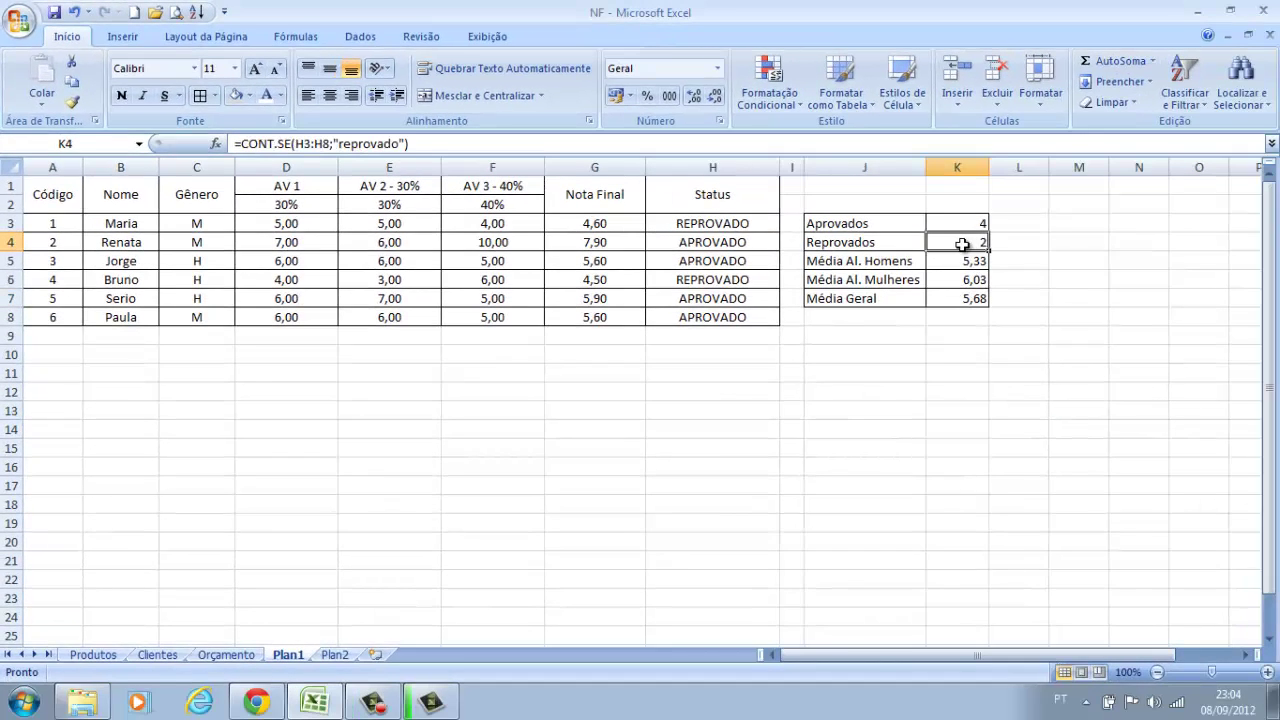
pyautogui.click(965, 261)
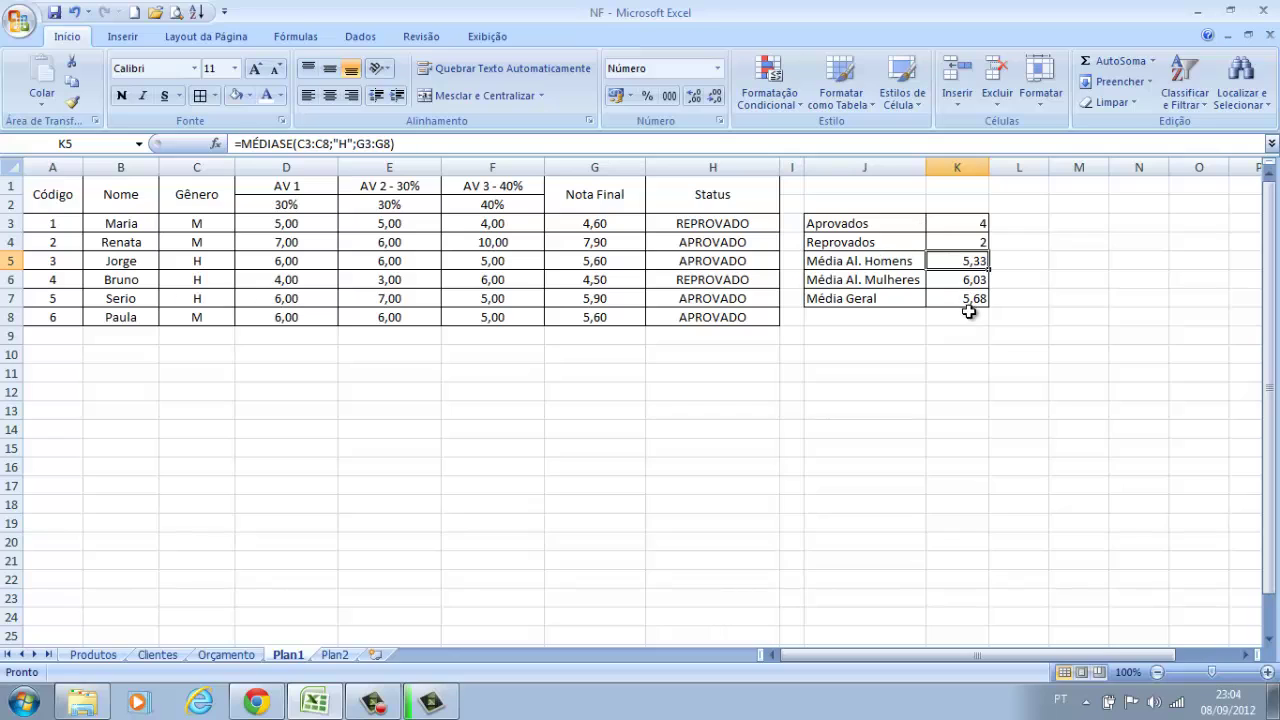
pyautogui.click(978, 279)
pyautogui.click(975, 300)
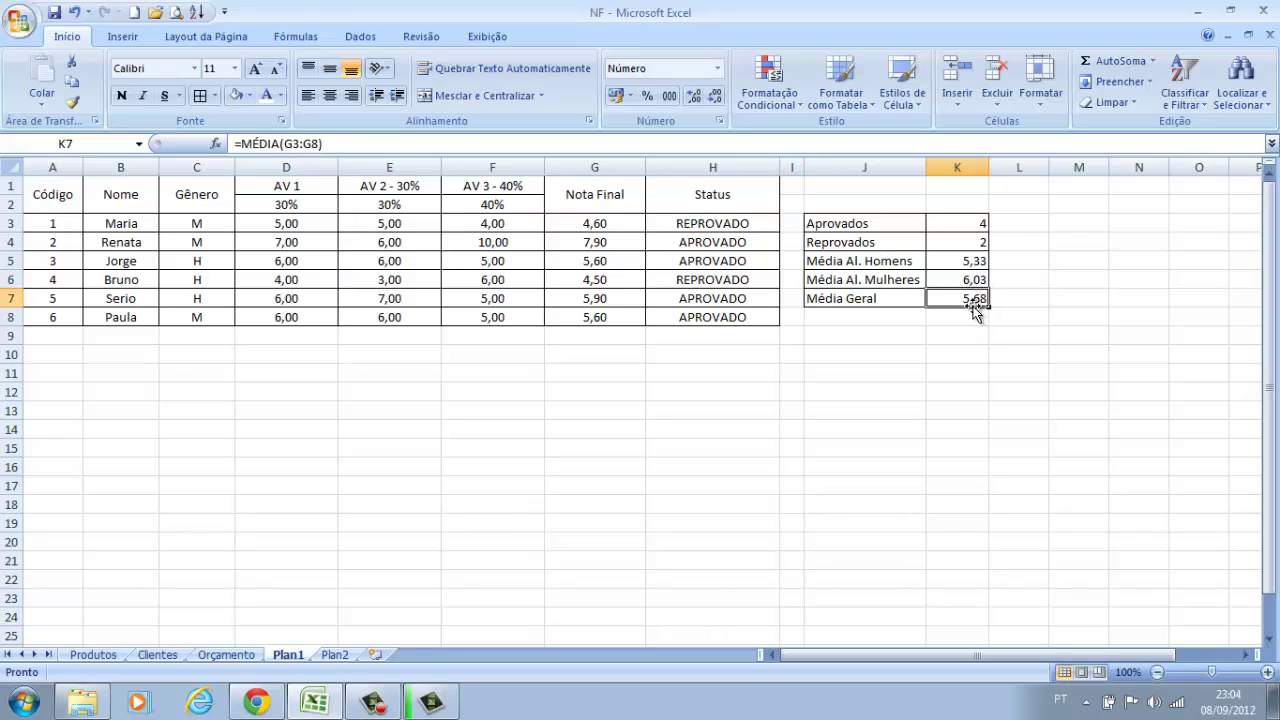
pyautogui.click(727, 320)
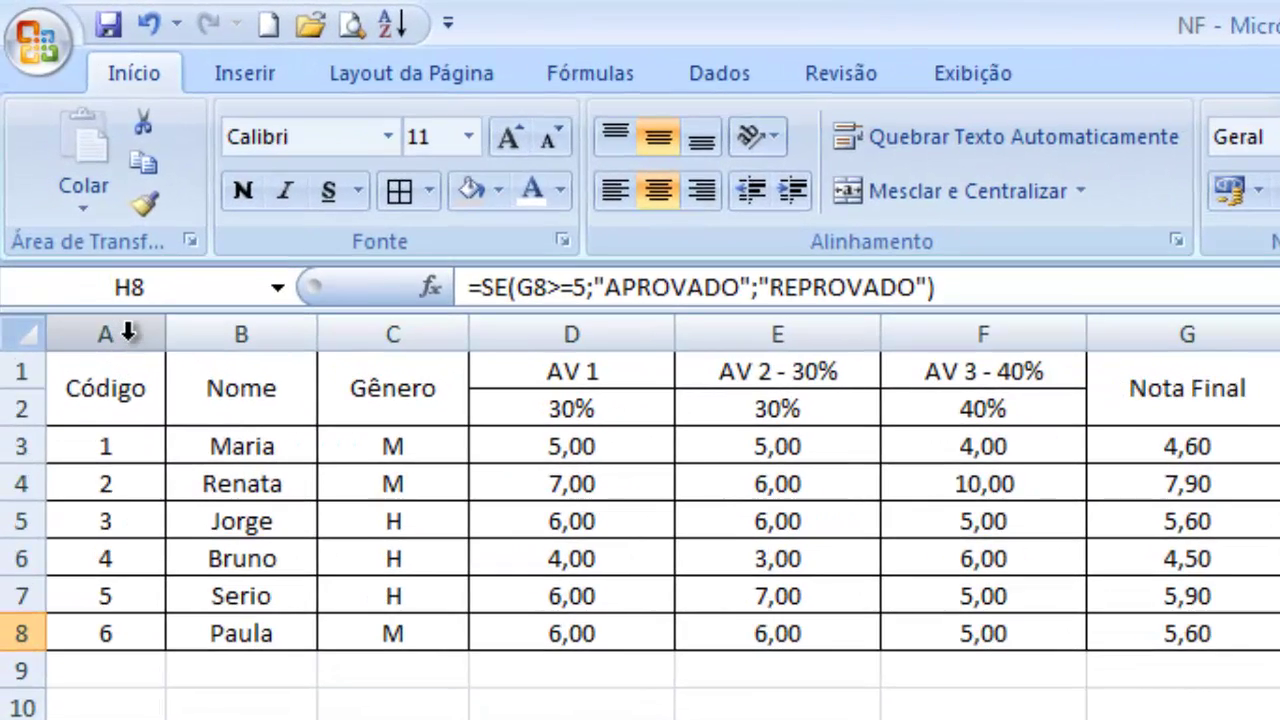
# - Review the Código, Nome, Gênero and AV 1 to AV 3 columns, including the assessment headings and their weights in row 2
pyautogui.click(63, 167)
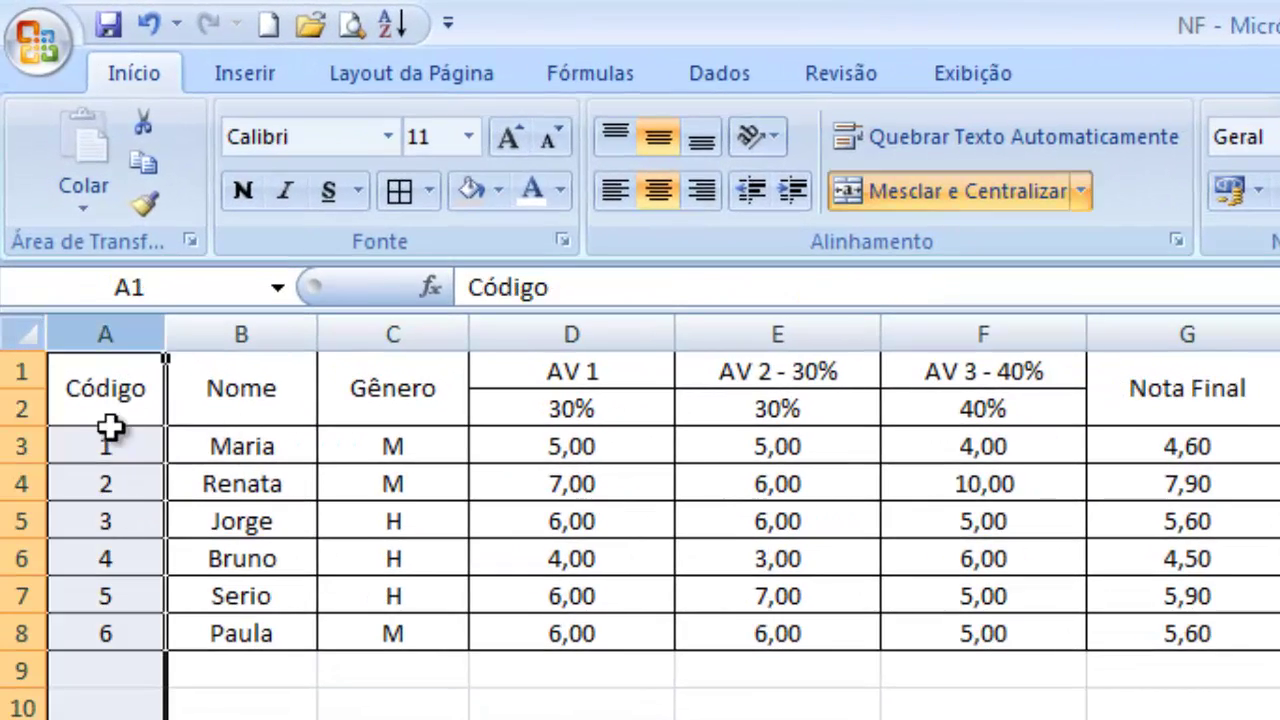
pyautogui.click(236, 326)
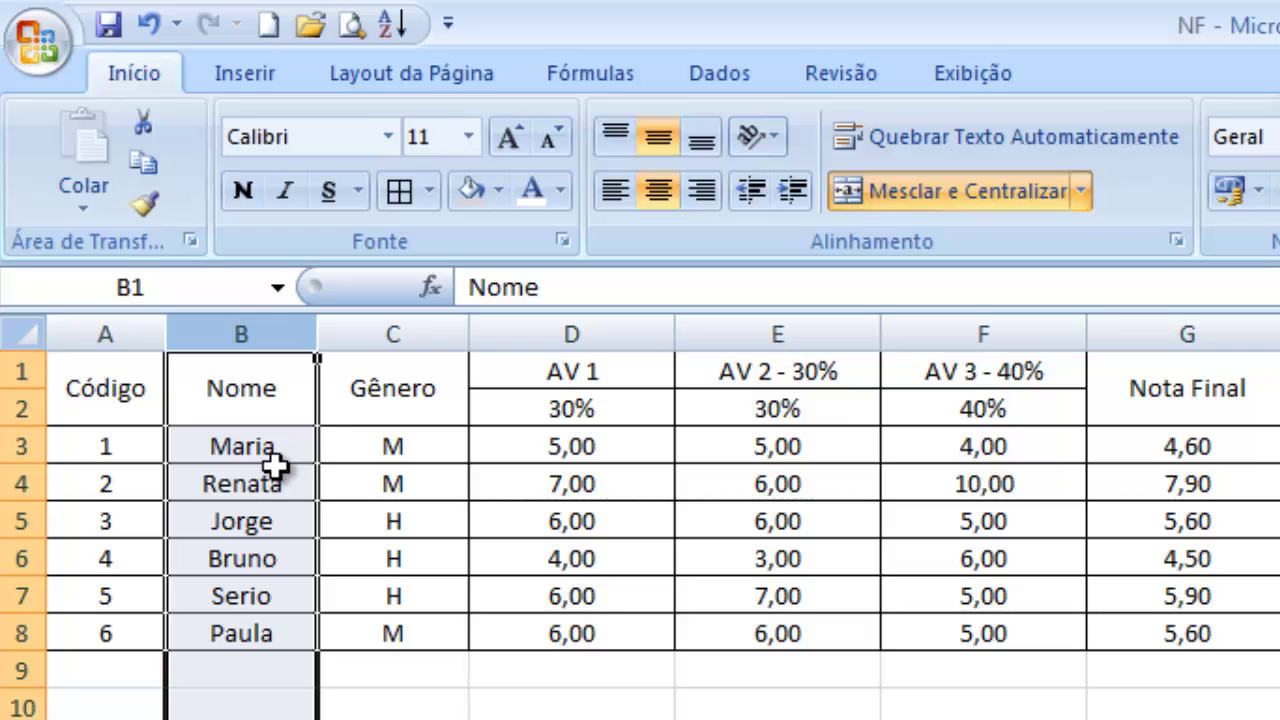
pyautogui.click(408, 334)
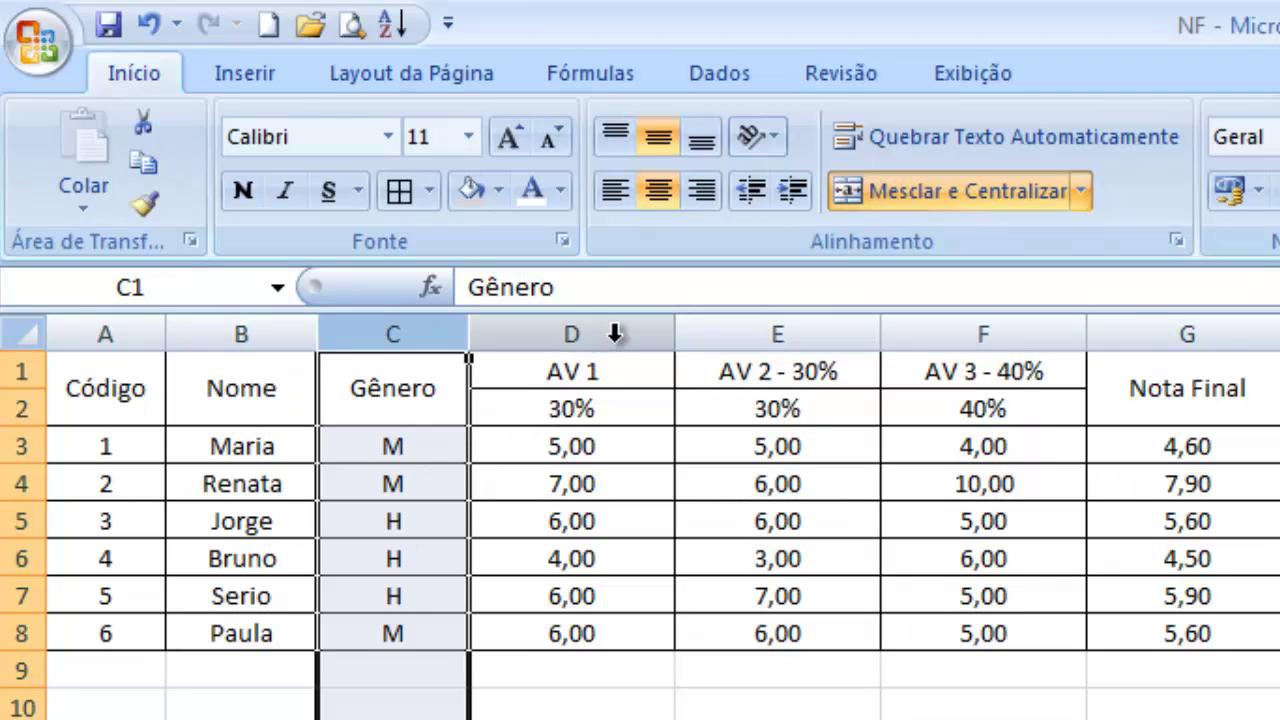
pyautogui.moveTo(600, 323); pyautogui.dragTo(960, 318)
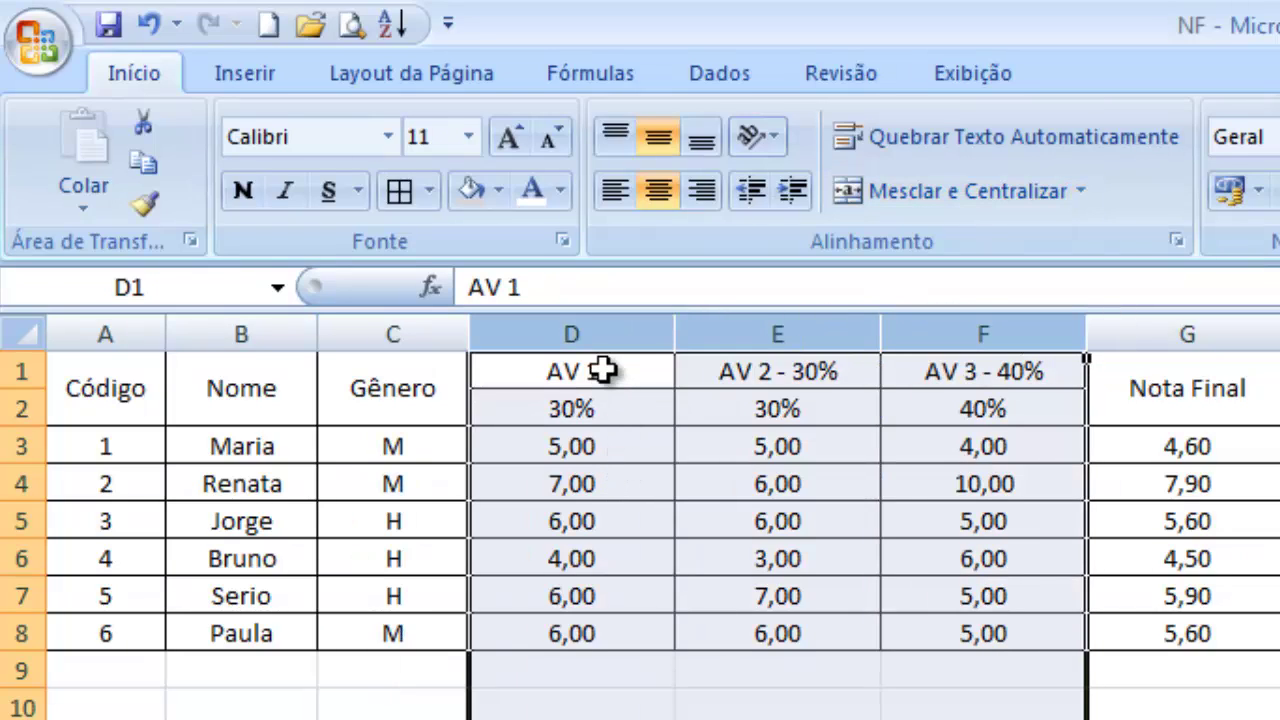
pyautogui.click(785, 374)
pyautogui.click(950, 372)
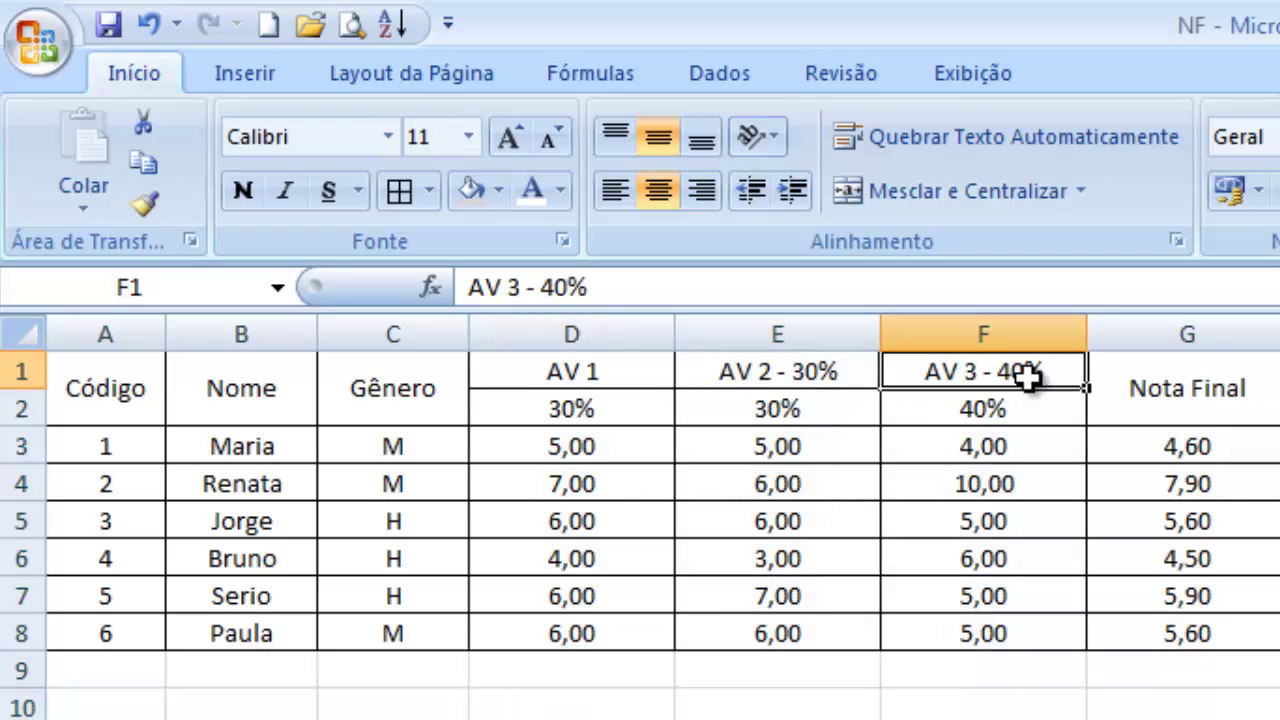
pyautogui.click(610, 413)
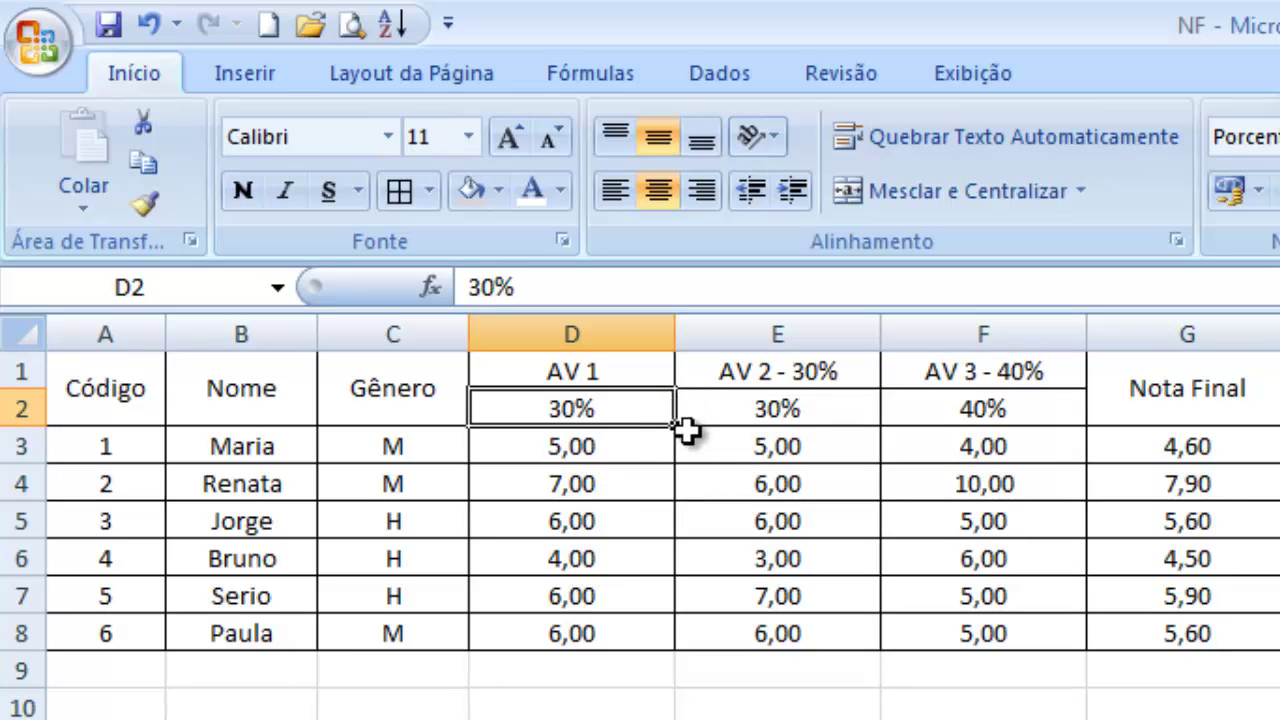
pyautogui.click(814, 412)
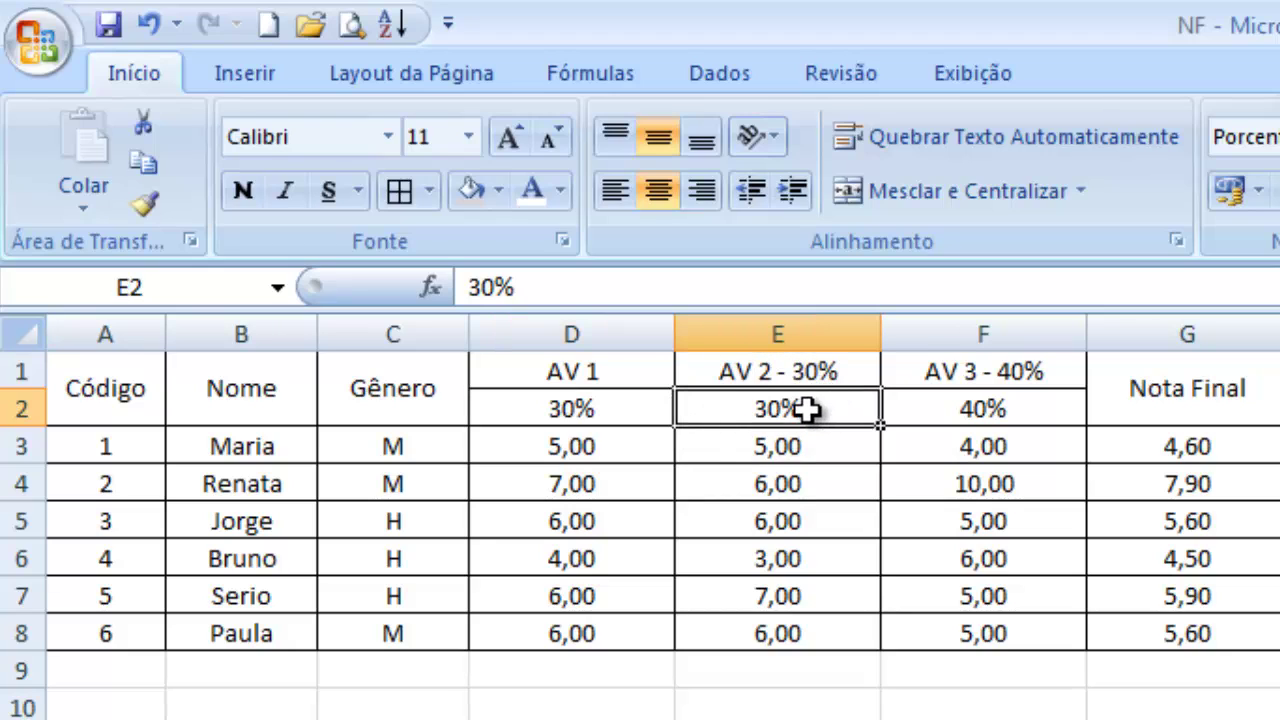
pyautogui.click(975, 412)
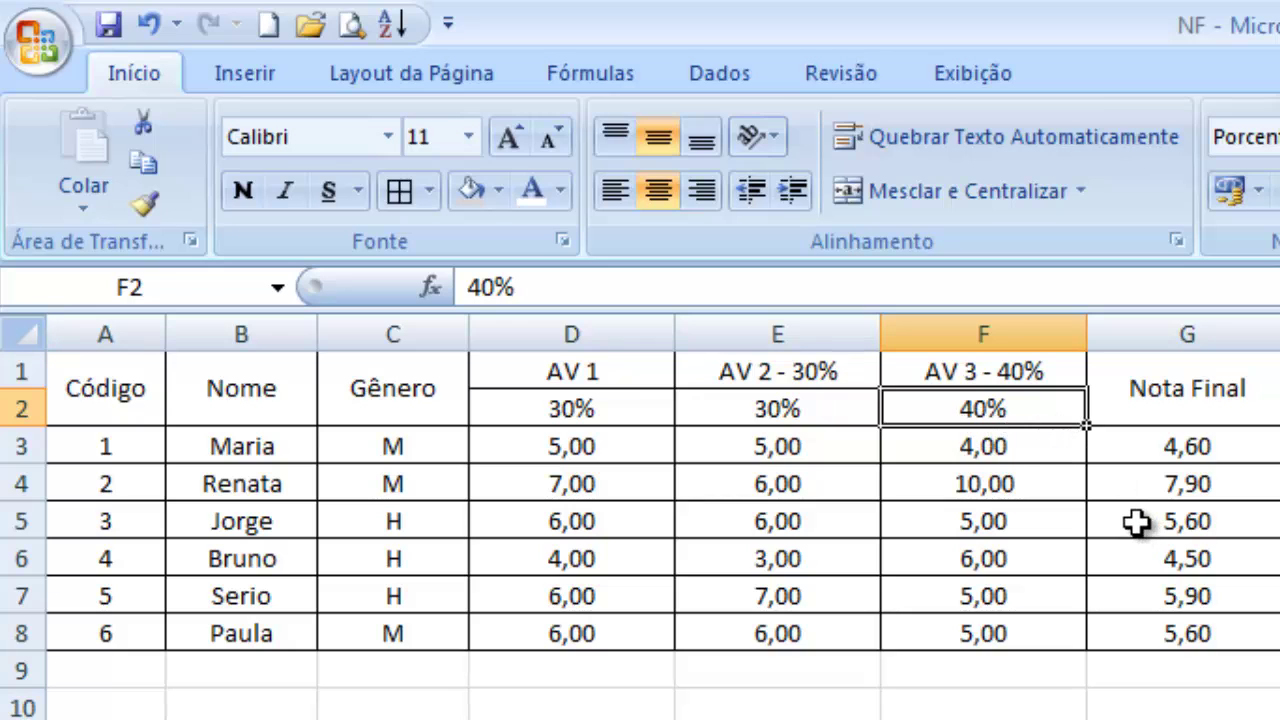
# - Examine the first student's Nota Final and Status formulas and the summary results in K3:K7
pyautogui.click(1251, 374)
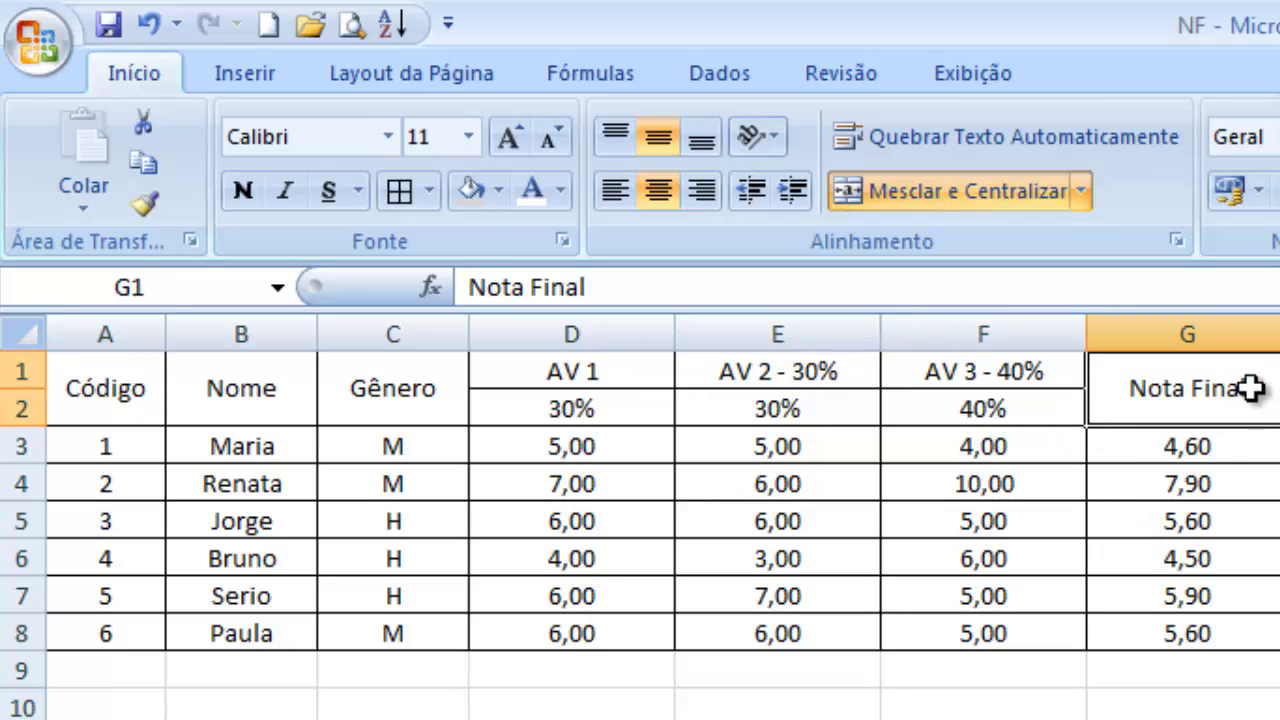
pyautogui.click(1222, 448)
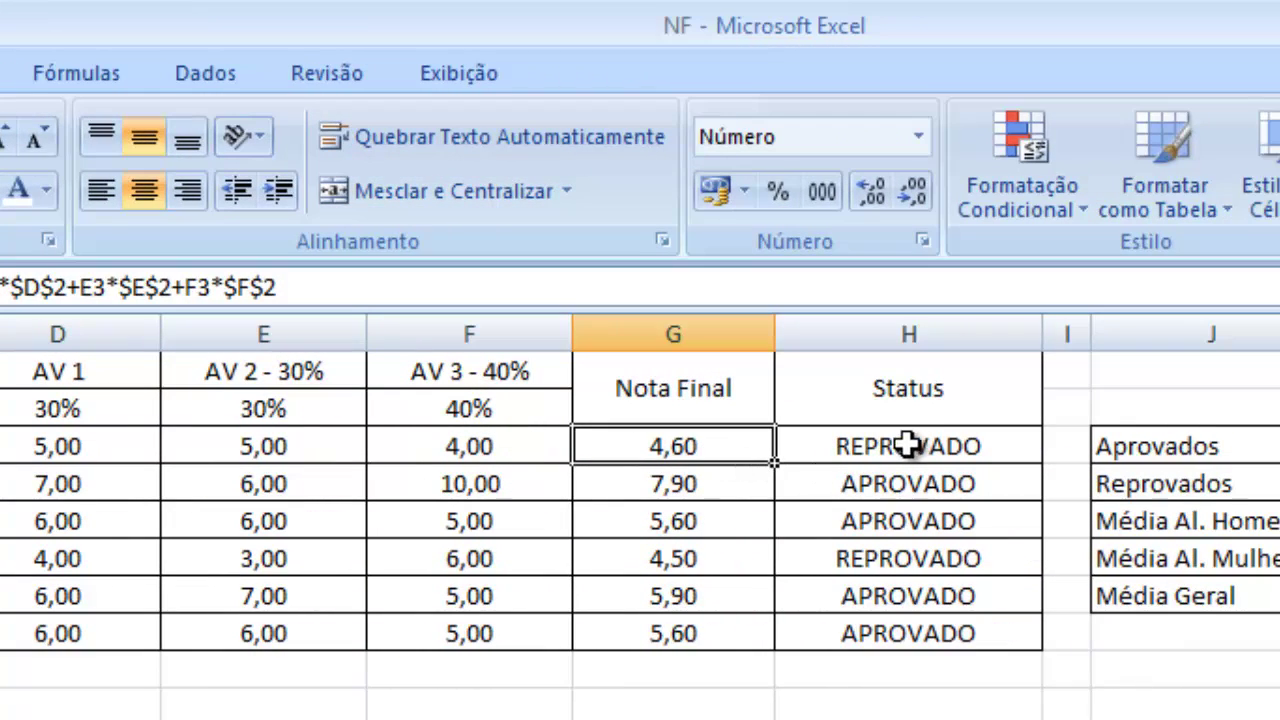
pyautogui.click(1109, 446)
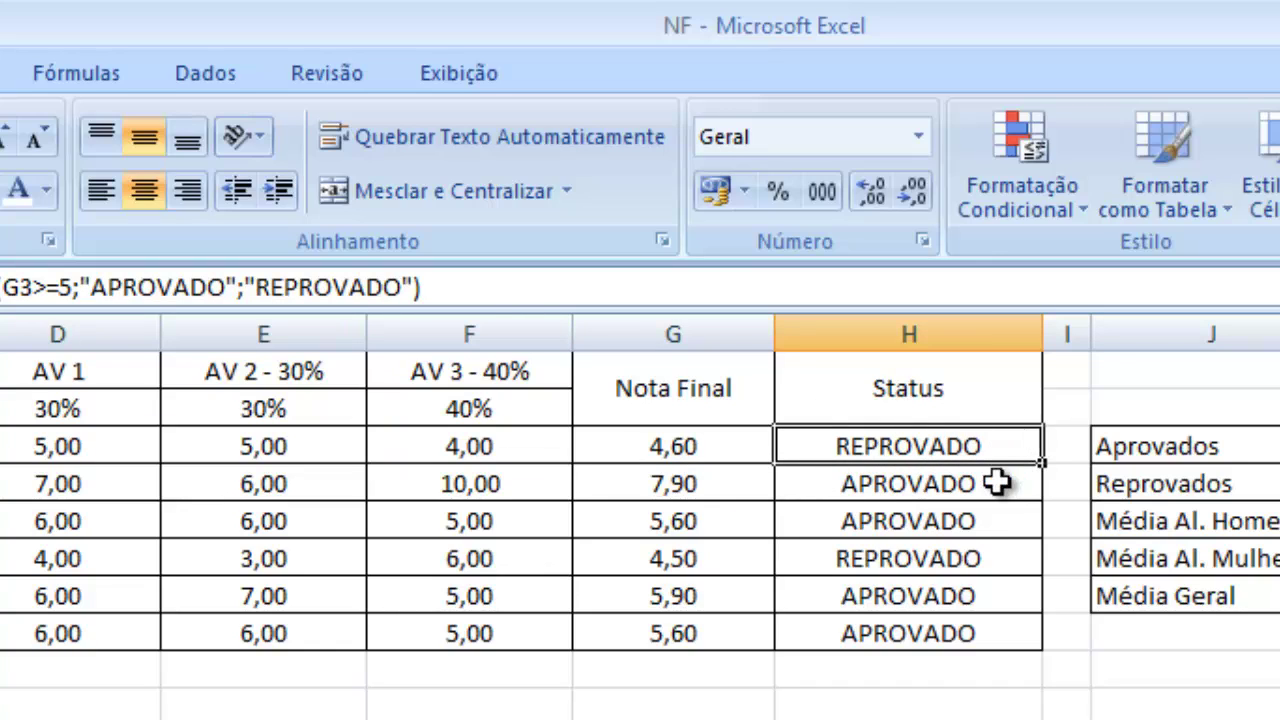
pyautogui.click(1228, 449)
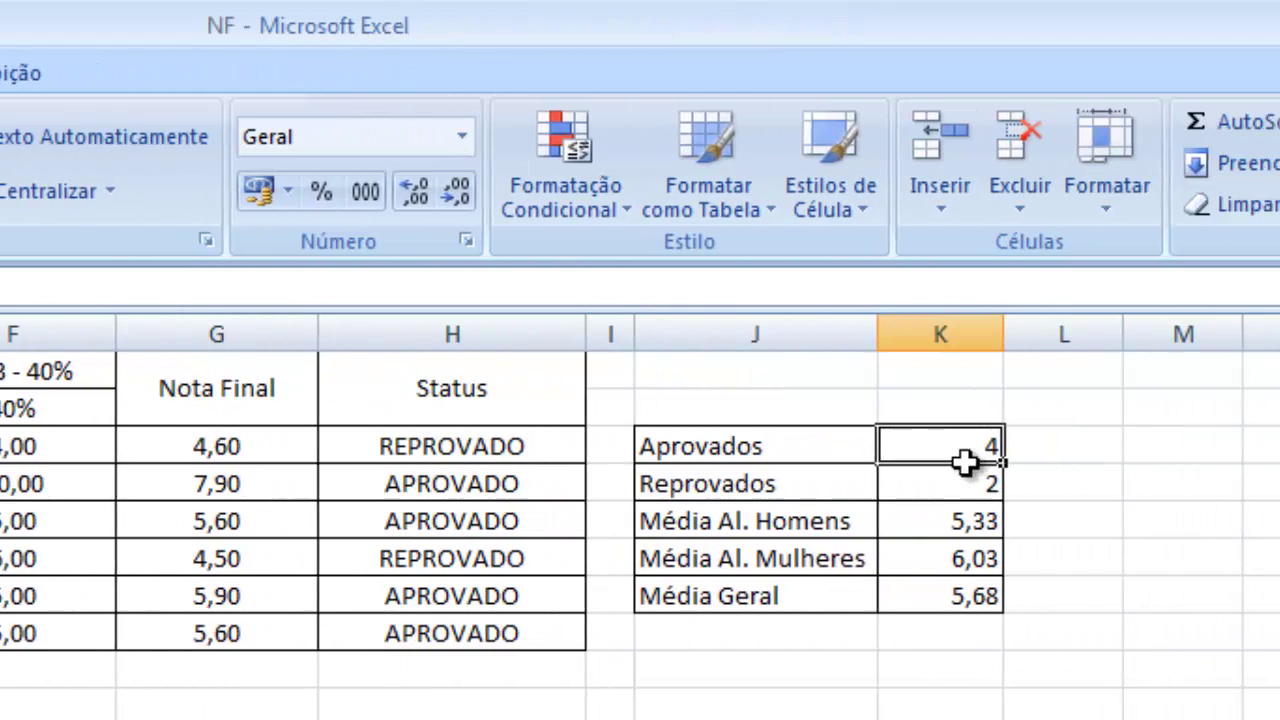
pyautogui.moveTo(965, 460); pyautogui.dragTo(941, 590)
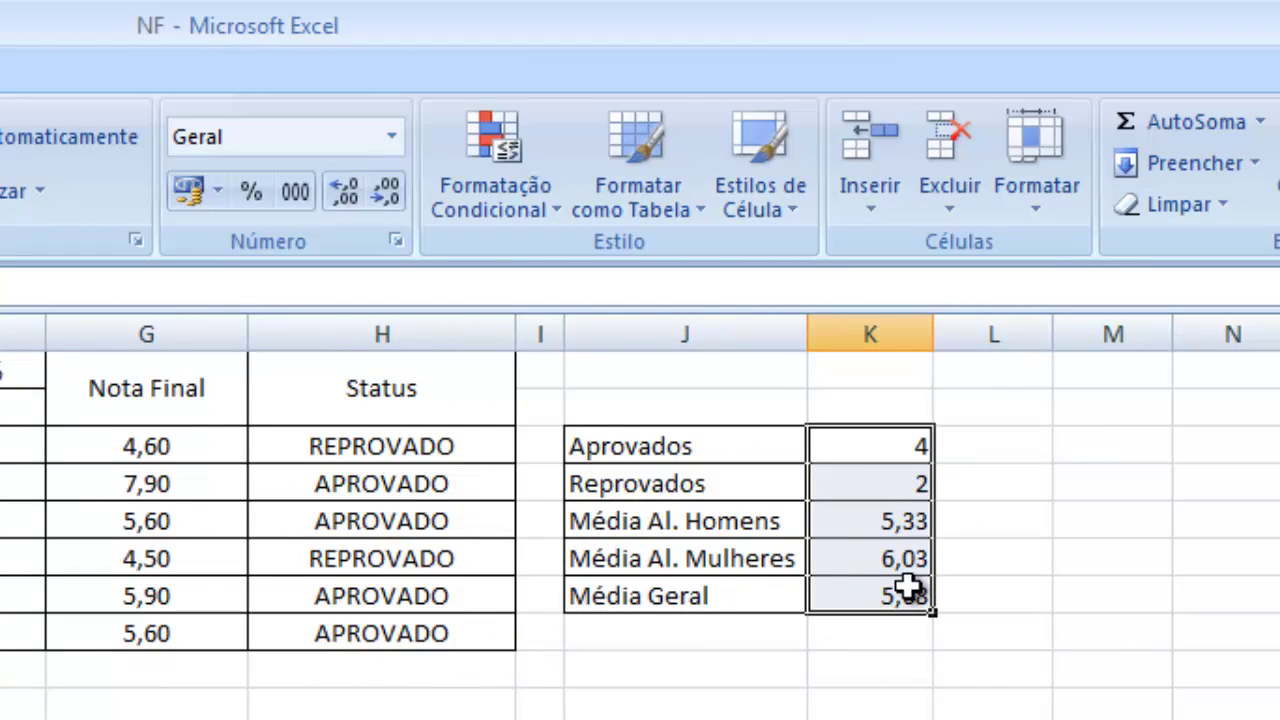
# - Clear the Nota Final formulas in G3:G8
pyautogui.click(406, 640)
pyautogui.moveTo(406, 640); pyautogui.dragTo(420, 446)
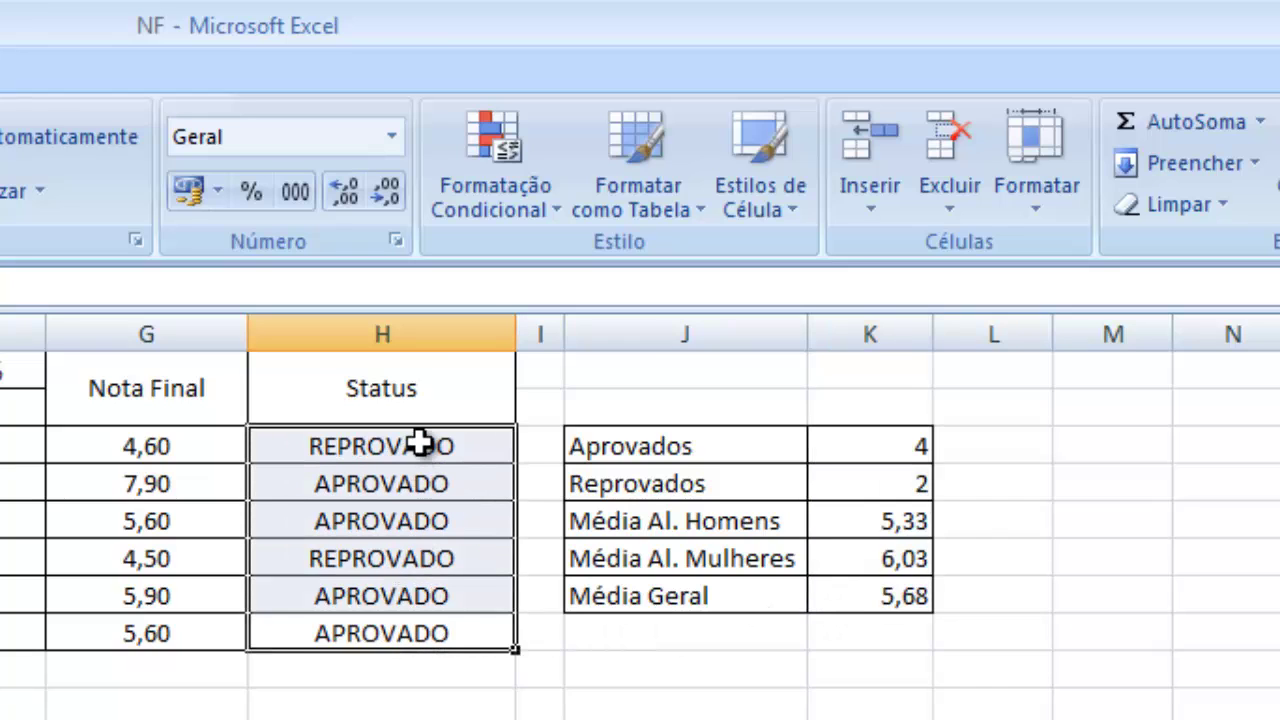
pyautogui.moveTo(177, 449); pyautogui.dragTo(158, 630)
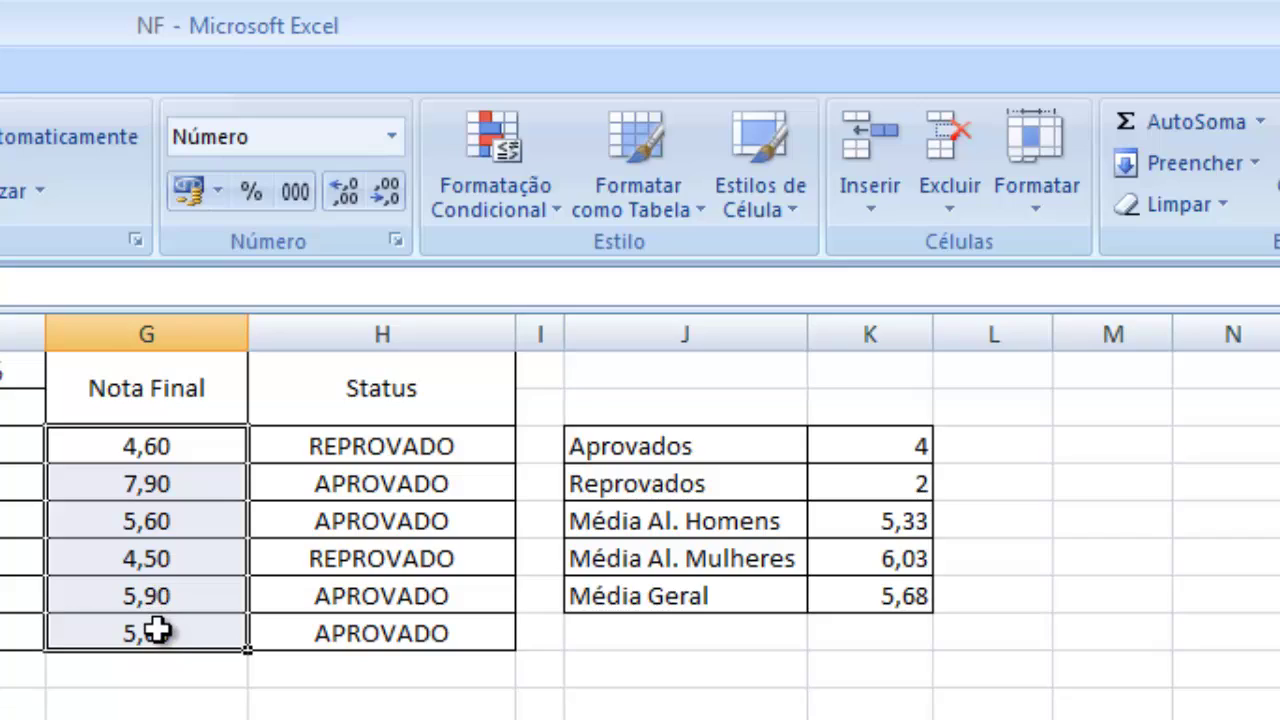
pyautogui.press('Delete')
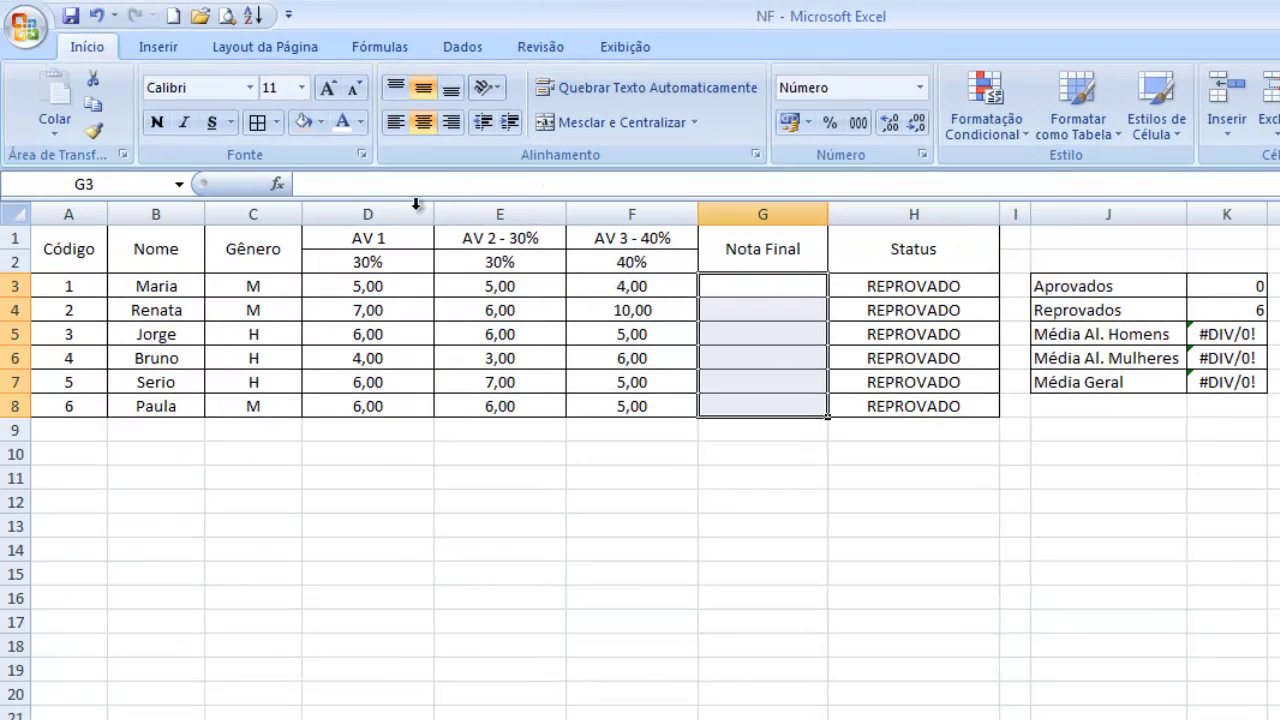
# - Begin the weighted grade formula in G3 with =D3*$D$2, making the AV 1 weight an absolute reference
pyautogui.click(405, 290)
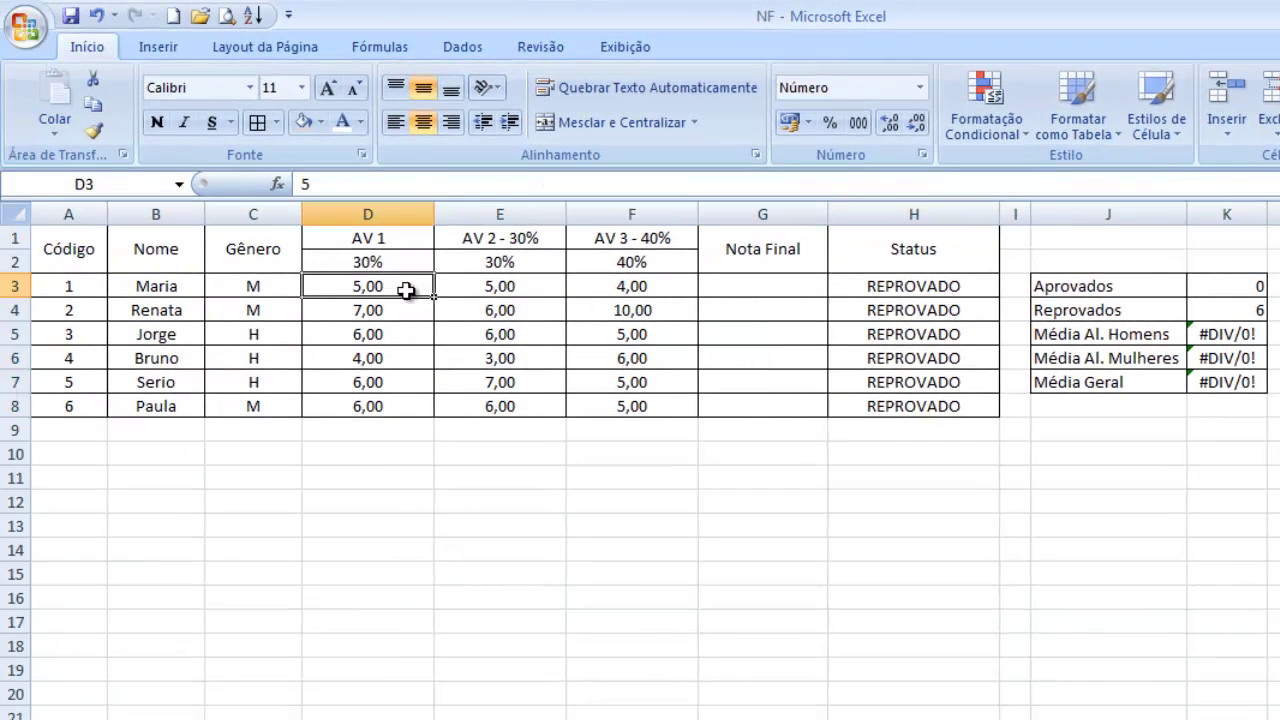
pyautogui.click(468, 291)
pyautogui.click(775, 292)
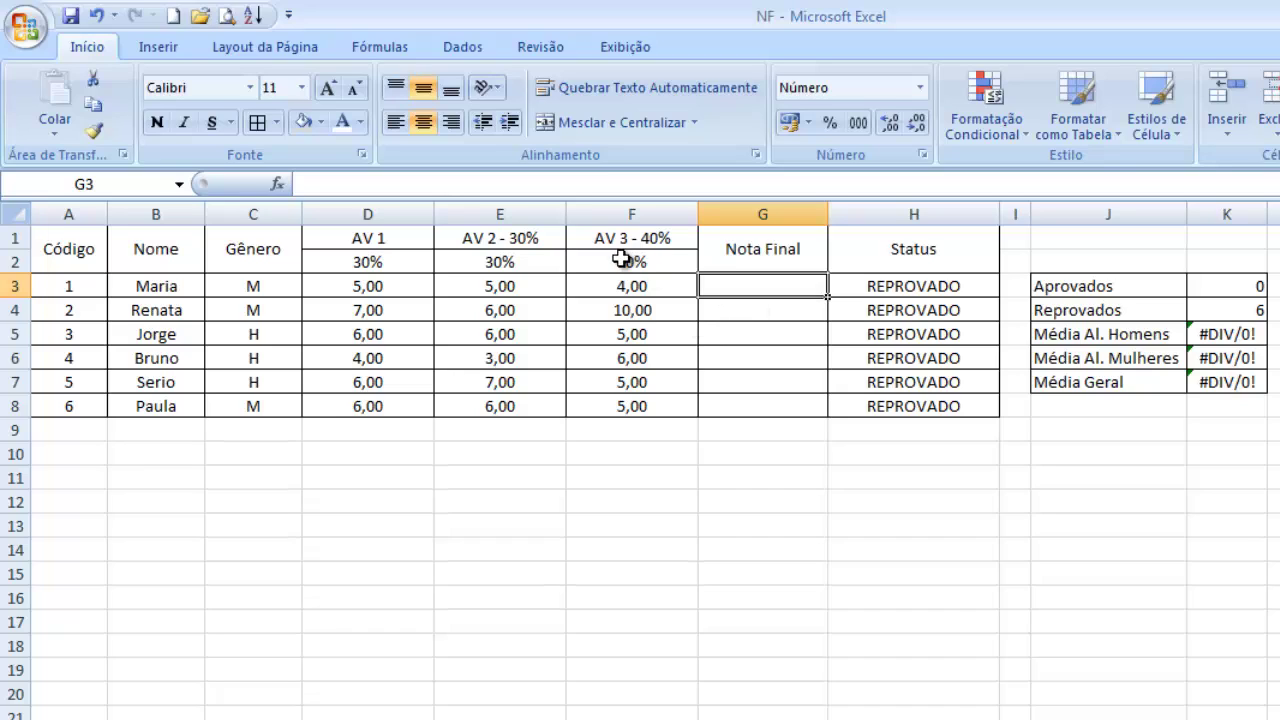
pyautogui.write('=')
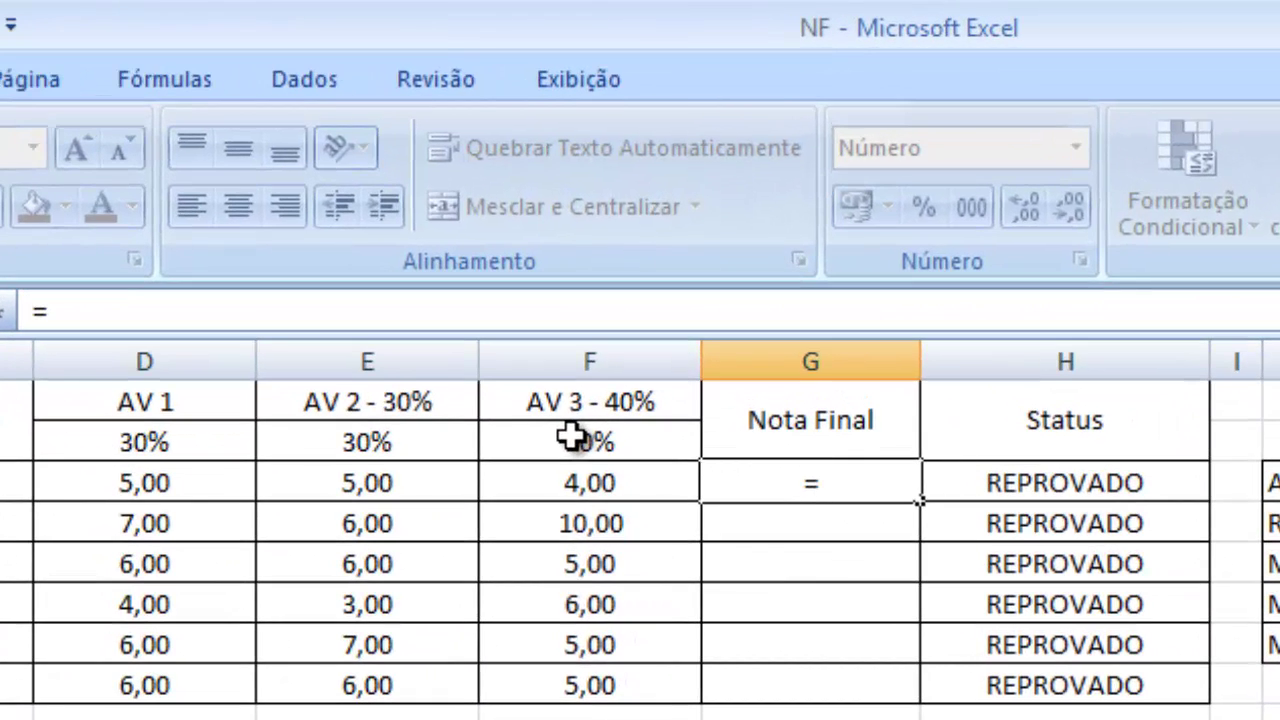
pyautogui.click(160, 487)
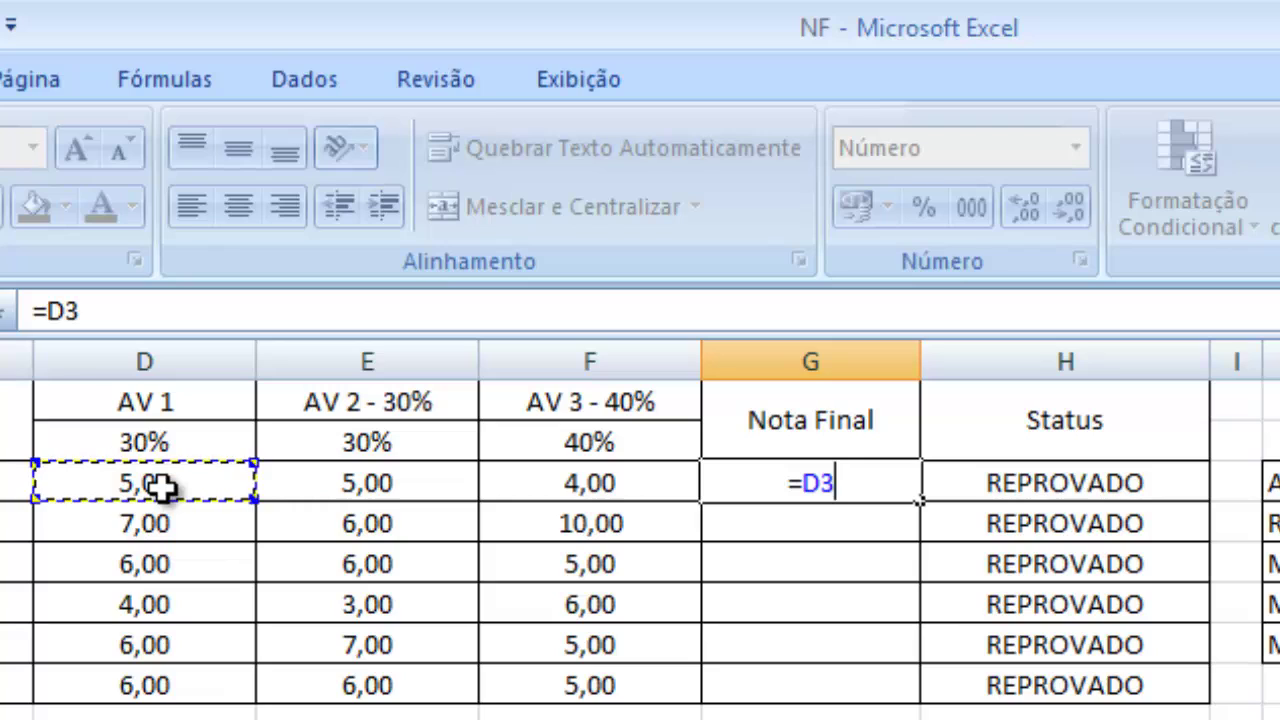
pyautogui.write('*')
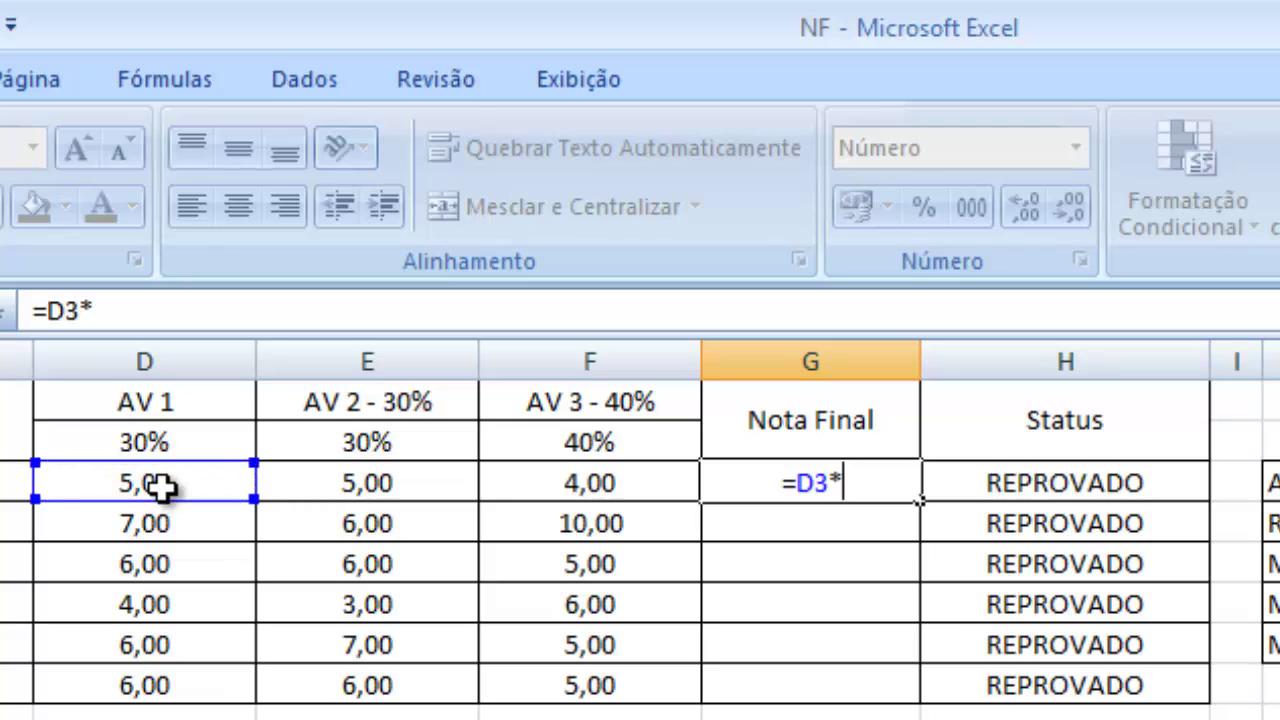
pyautogui.click(213, 445)
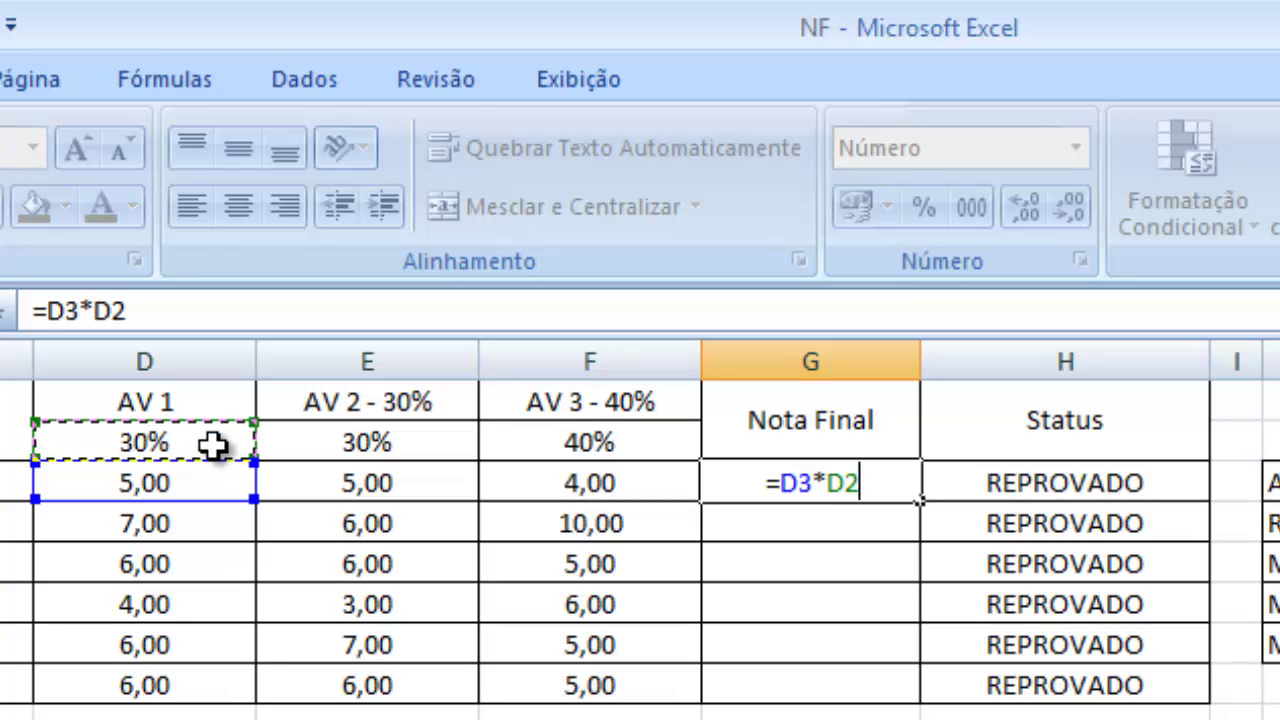
pyautogui.click(828, 483)
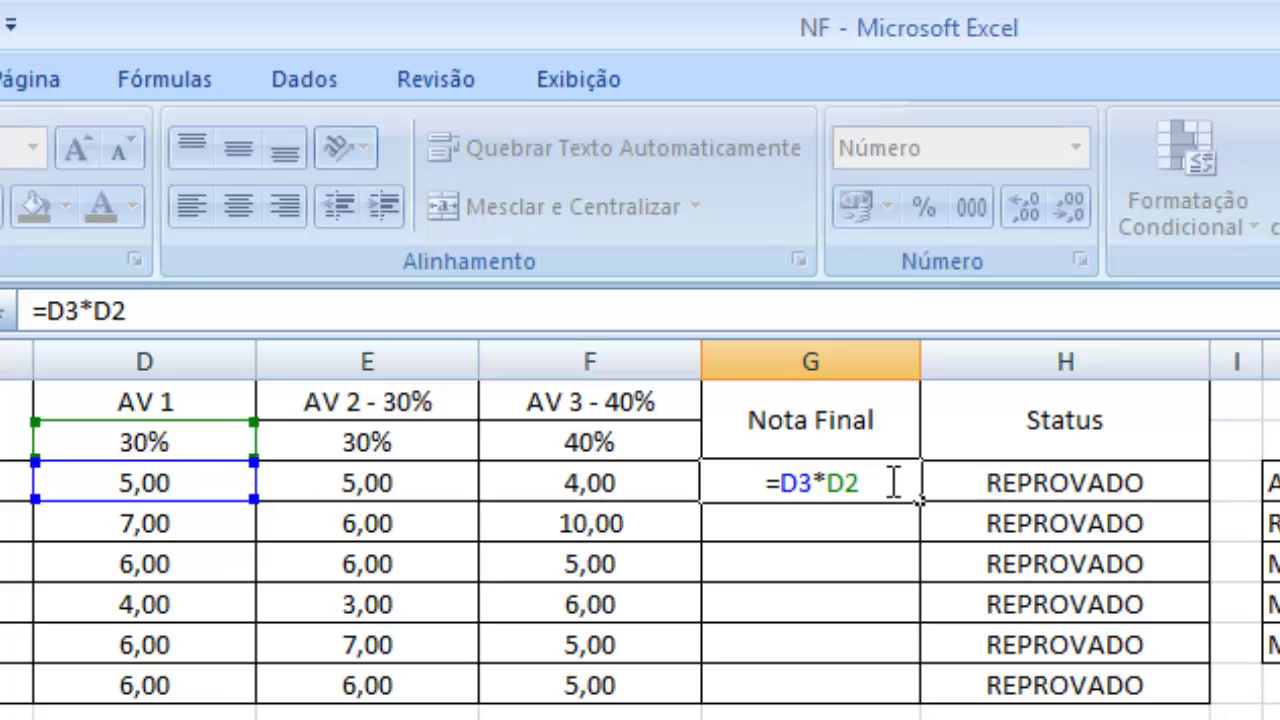
pyautogui.write('$D')
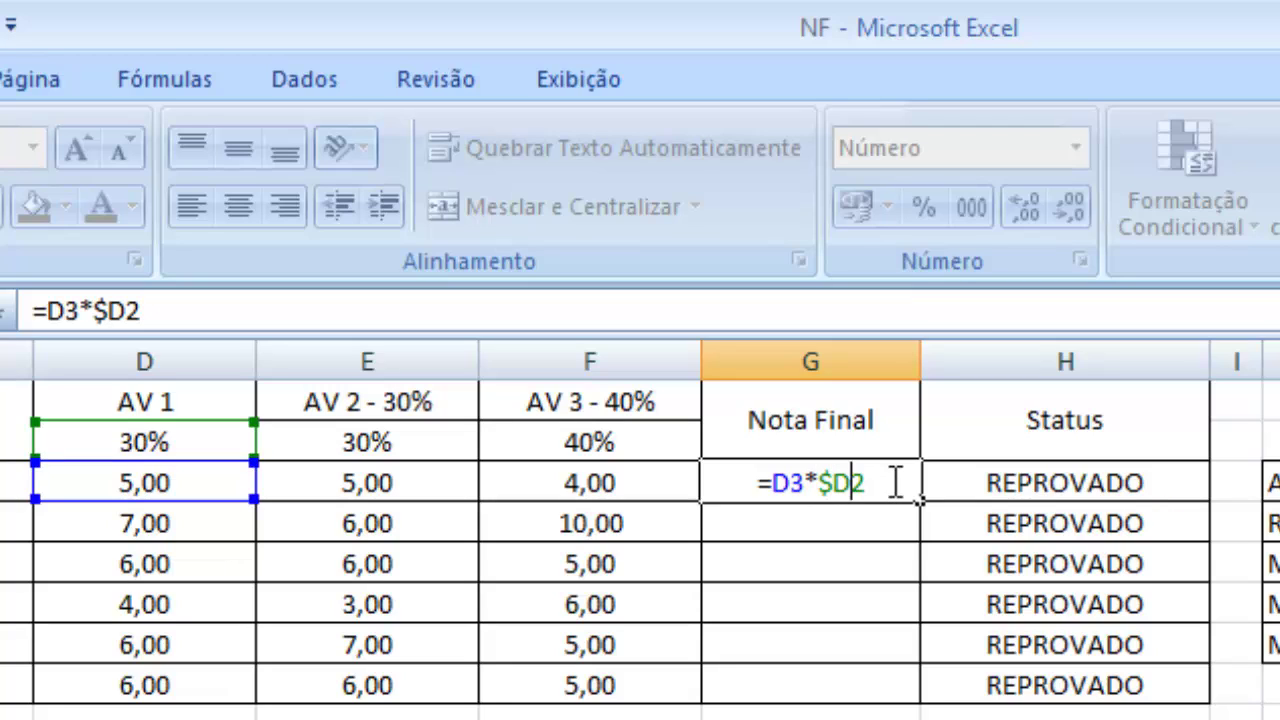
pyautogui.write('$')
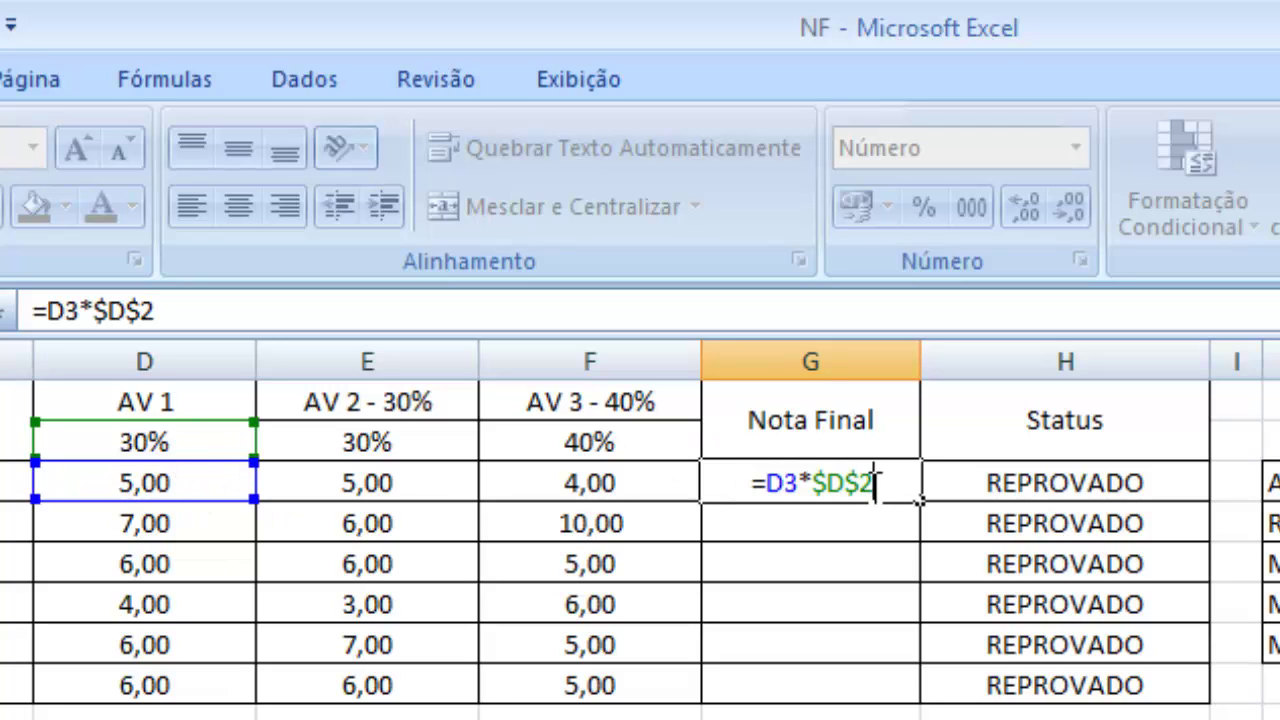
# - Add the AV 2 term +E3*$E$2 to the G3 formula, with the weight as an absolute reference
pyautogui.write('+')
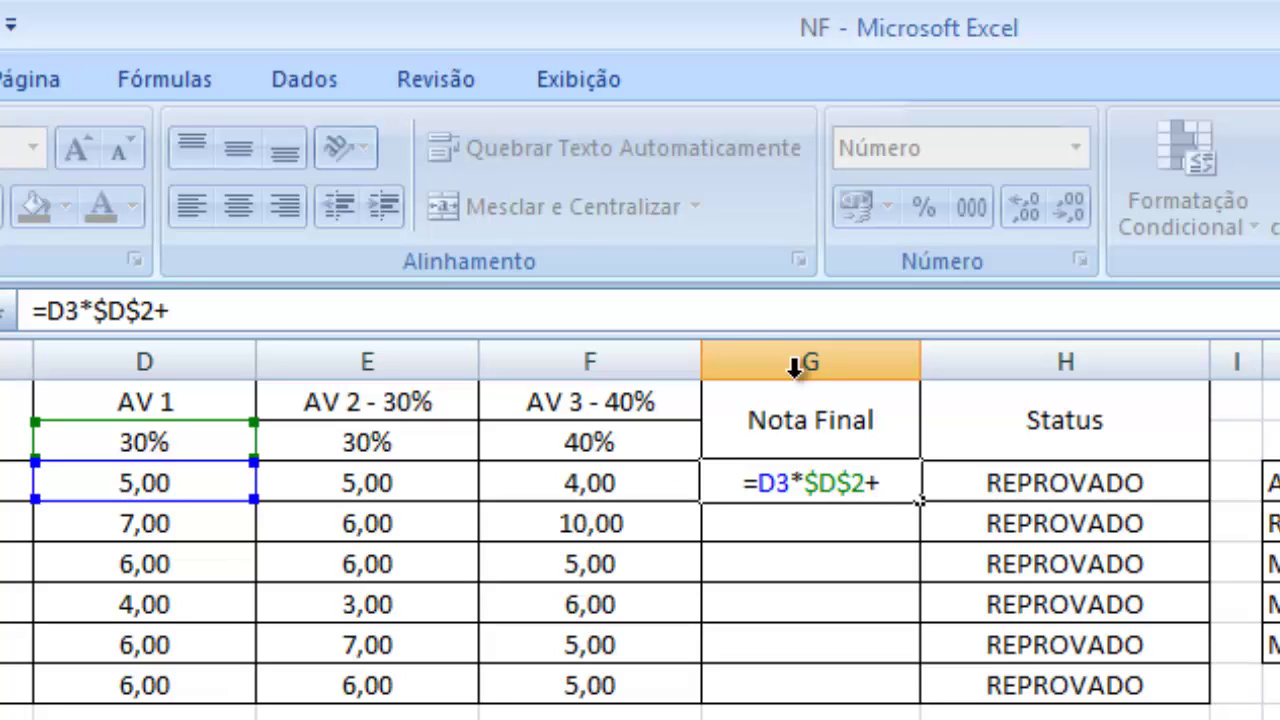
pyautogui.click(362, 487)
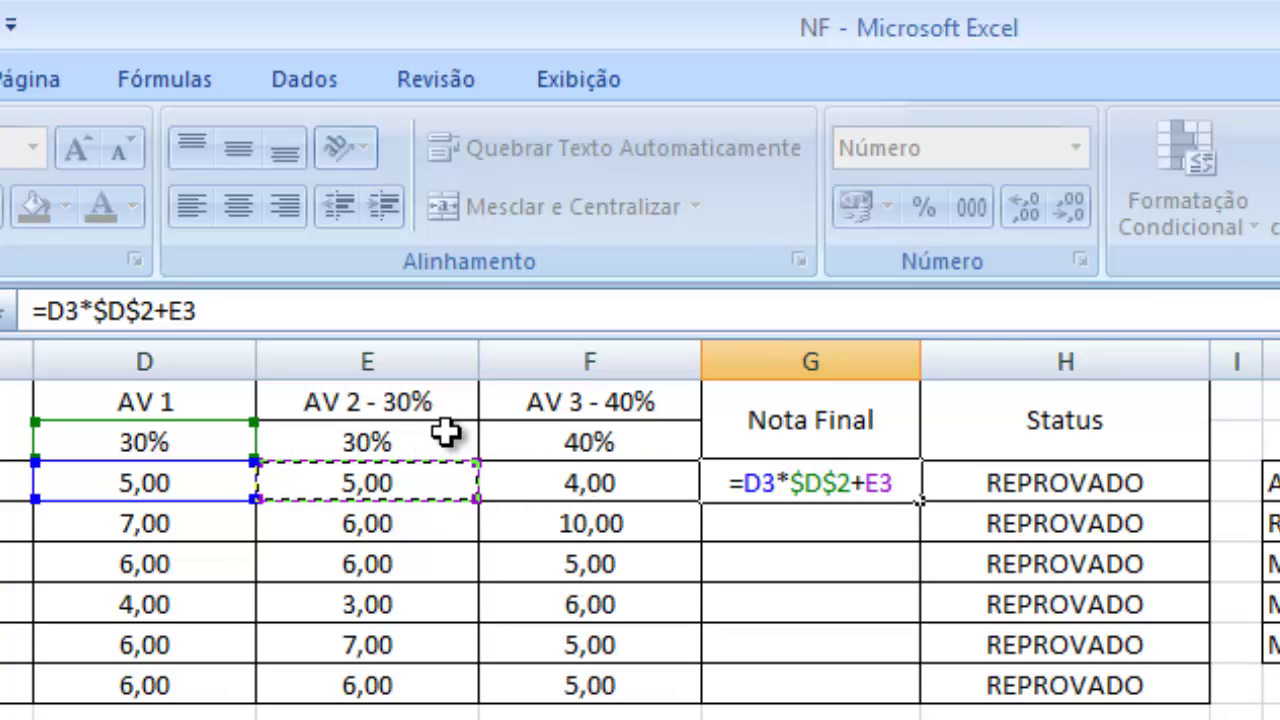
pyautogui.write('*')
pyautogui.click(417, 442)
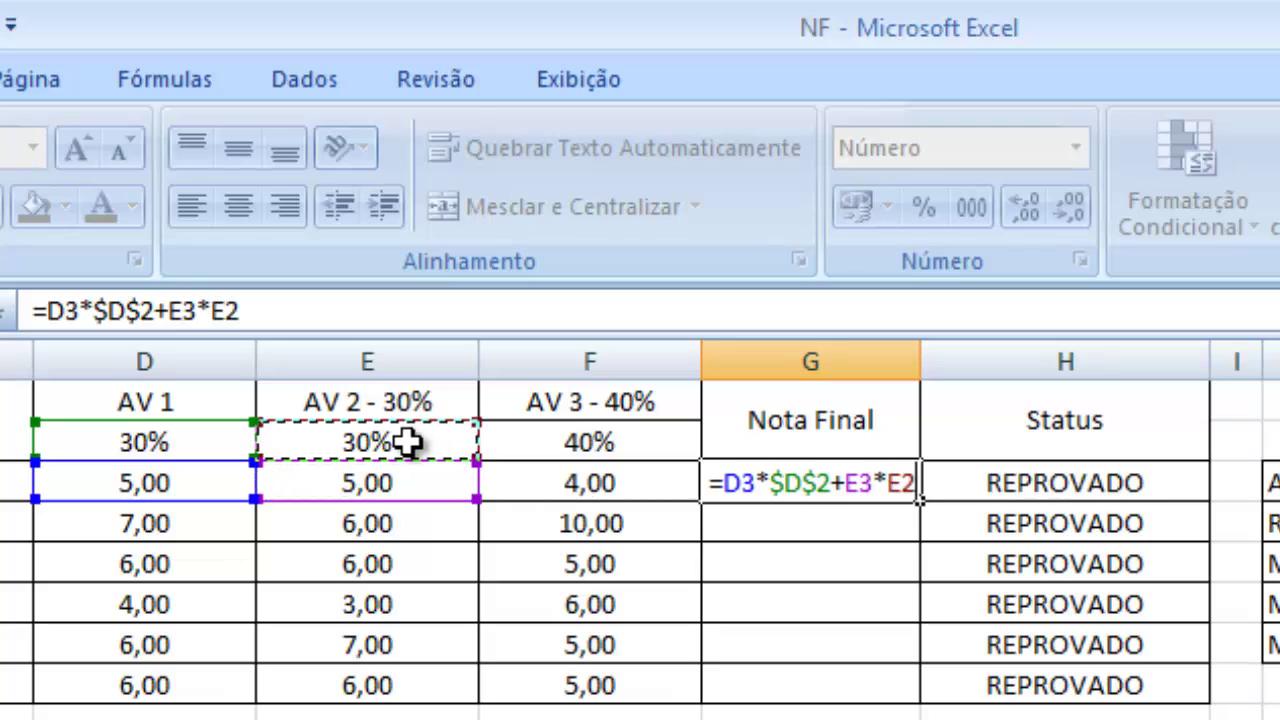
pyautogui.click(216, 311)
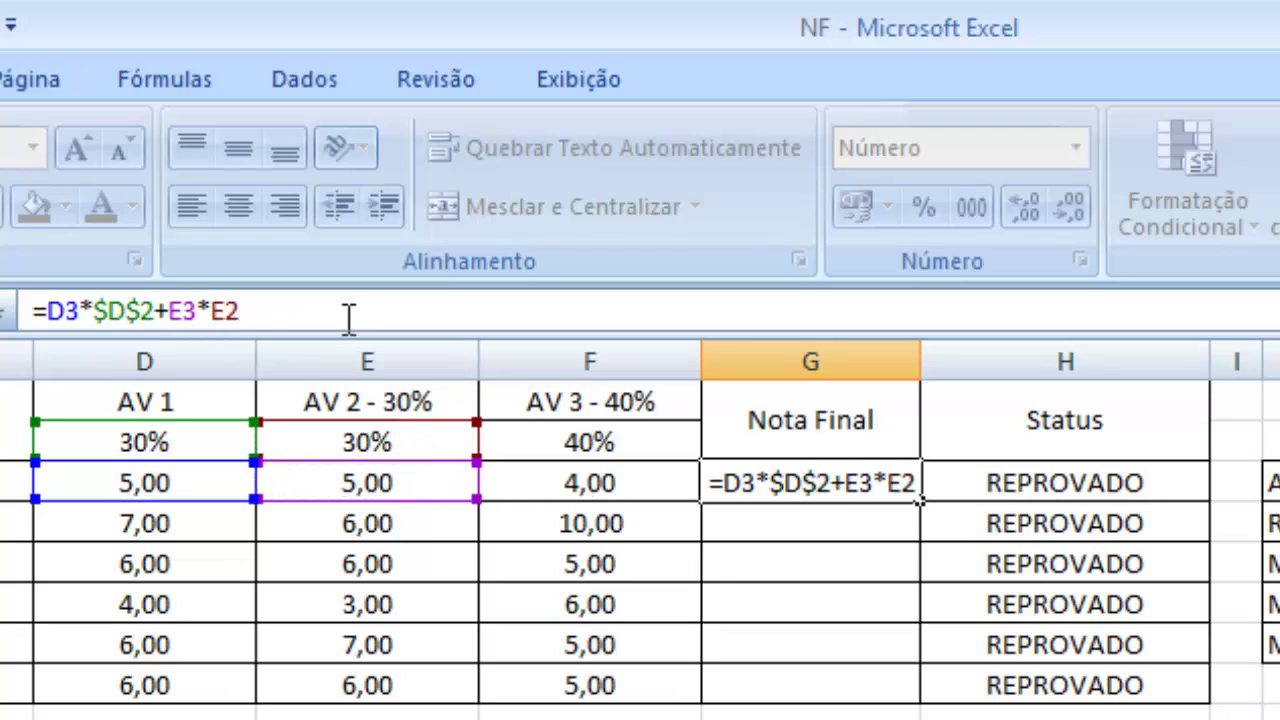
pyautogui.write('$D')
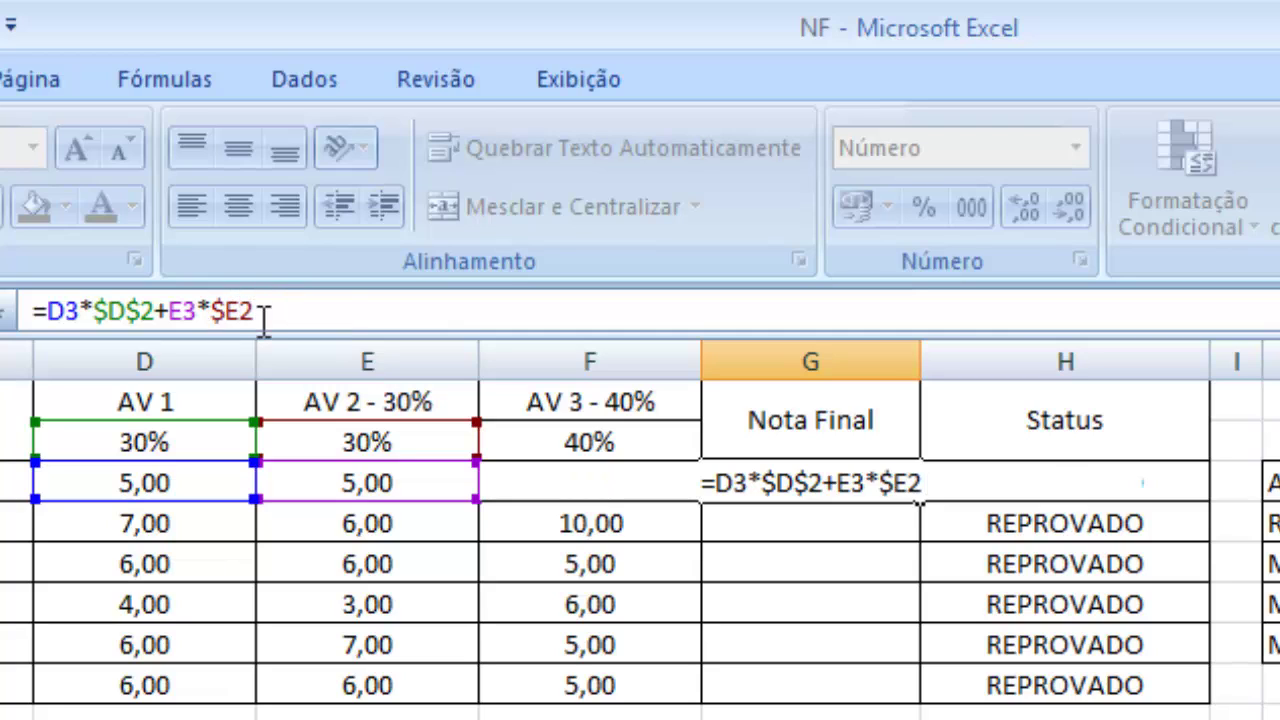
pyautogui.write('$2')
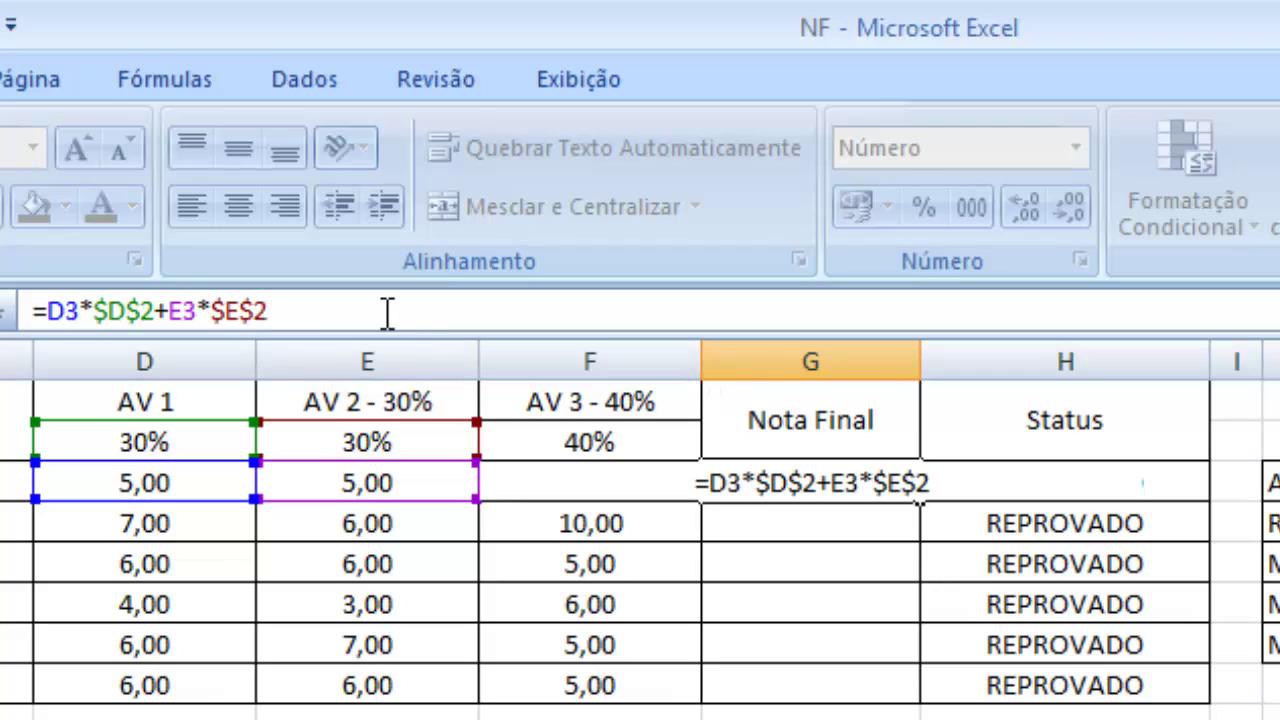
# - Complete the G3 formula with the AV 3 term +F3*$F$2, keeping the weight as an absolute reference
pyautogui.write('+')
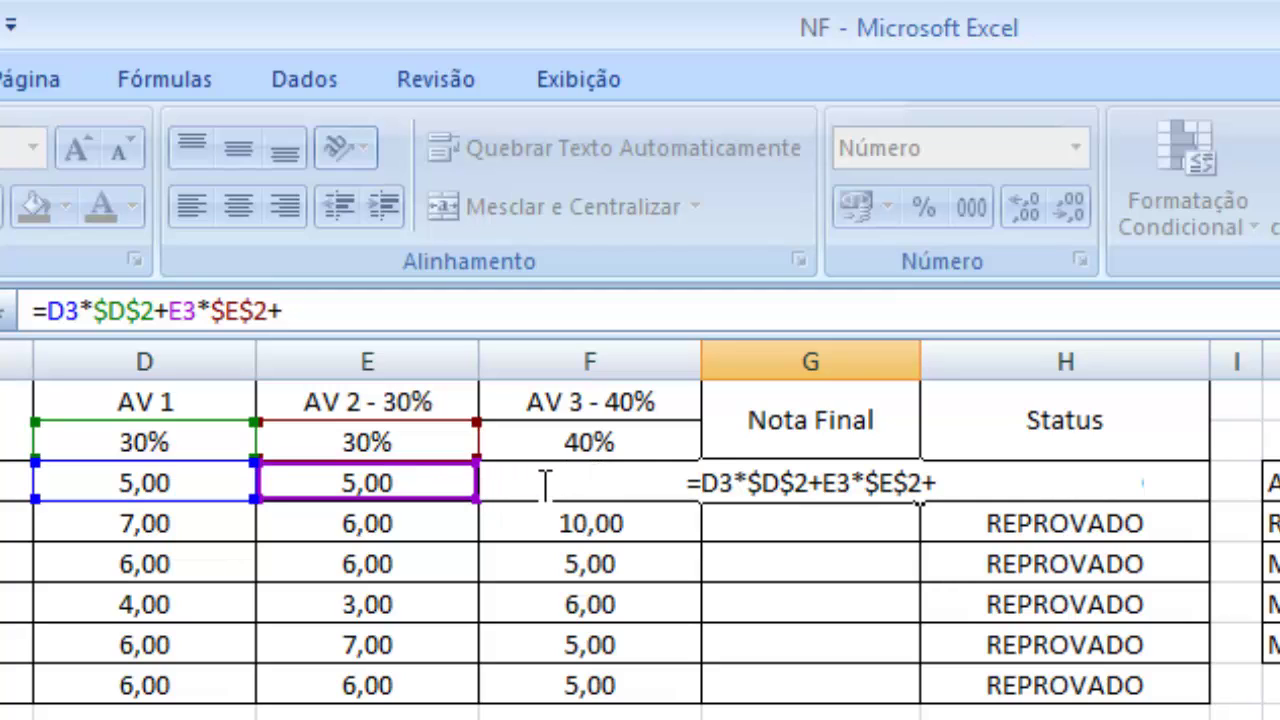
pyautogui.click(545, 485)
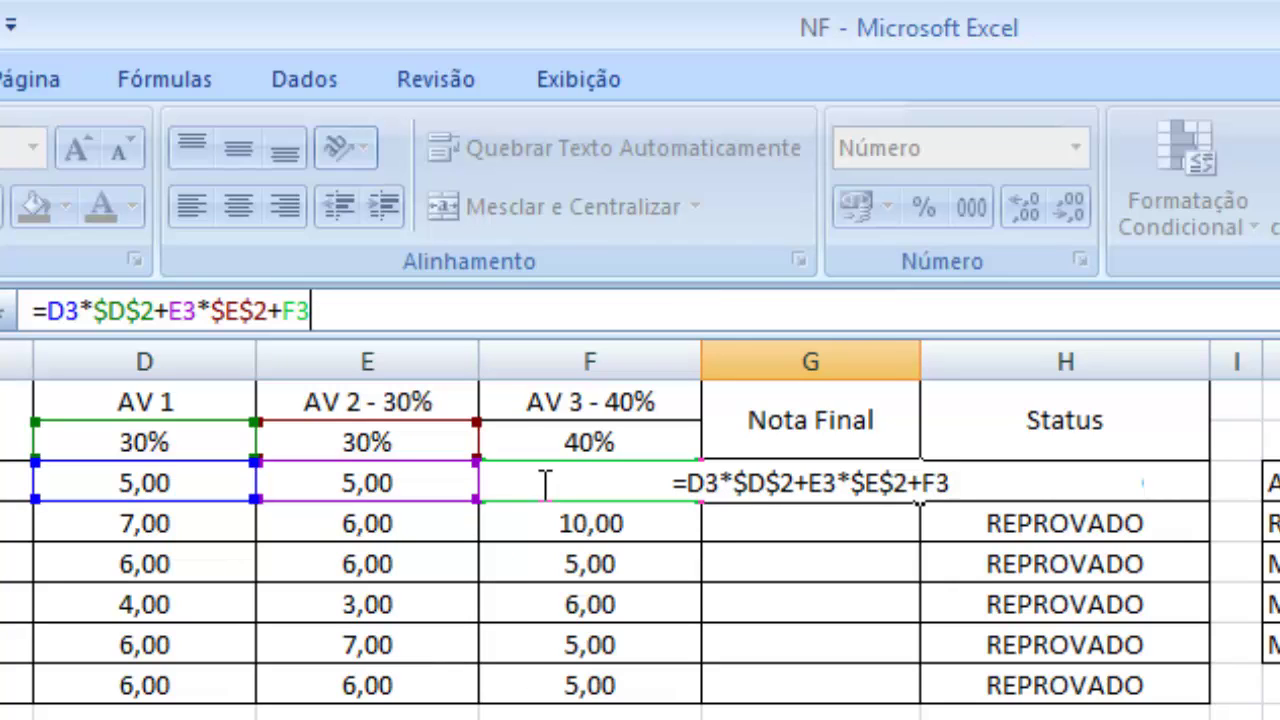
pyautogui.write('*')
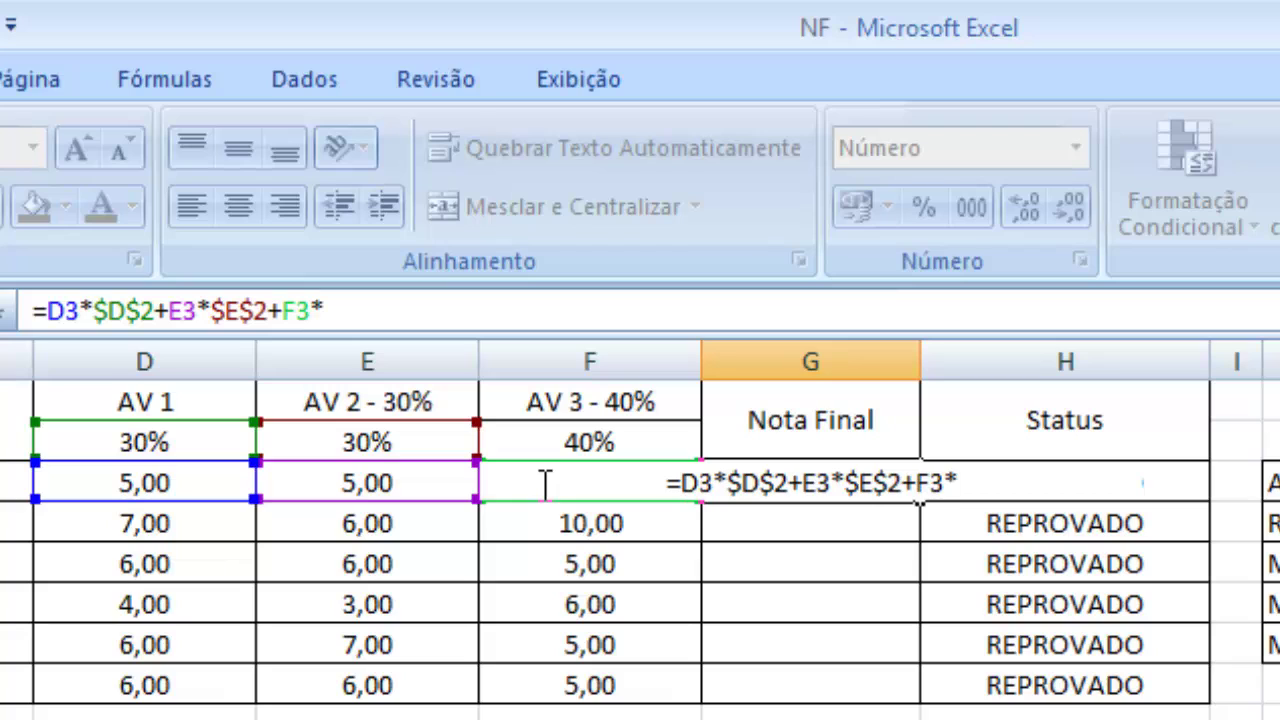
pyautogui.click(612, 440)
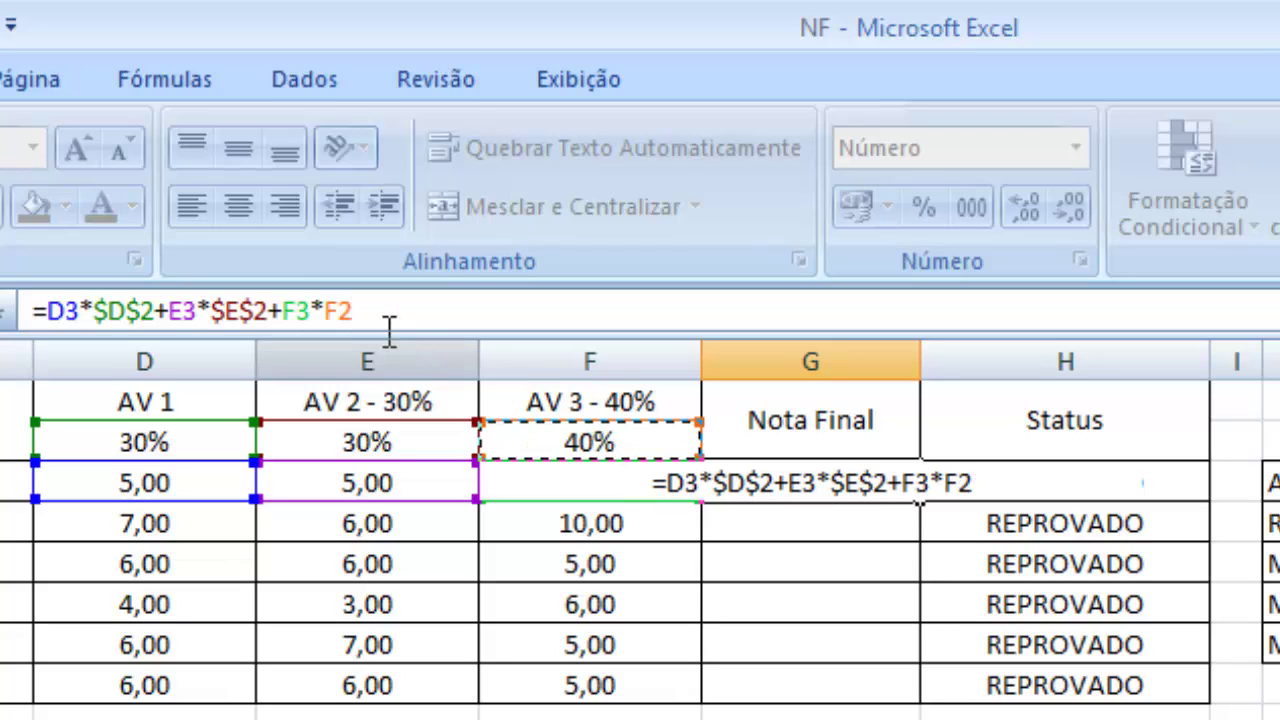
pyautogui.click(325, 311)
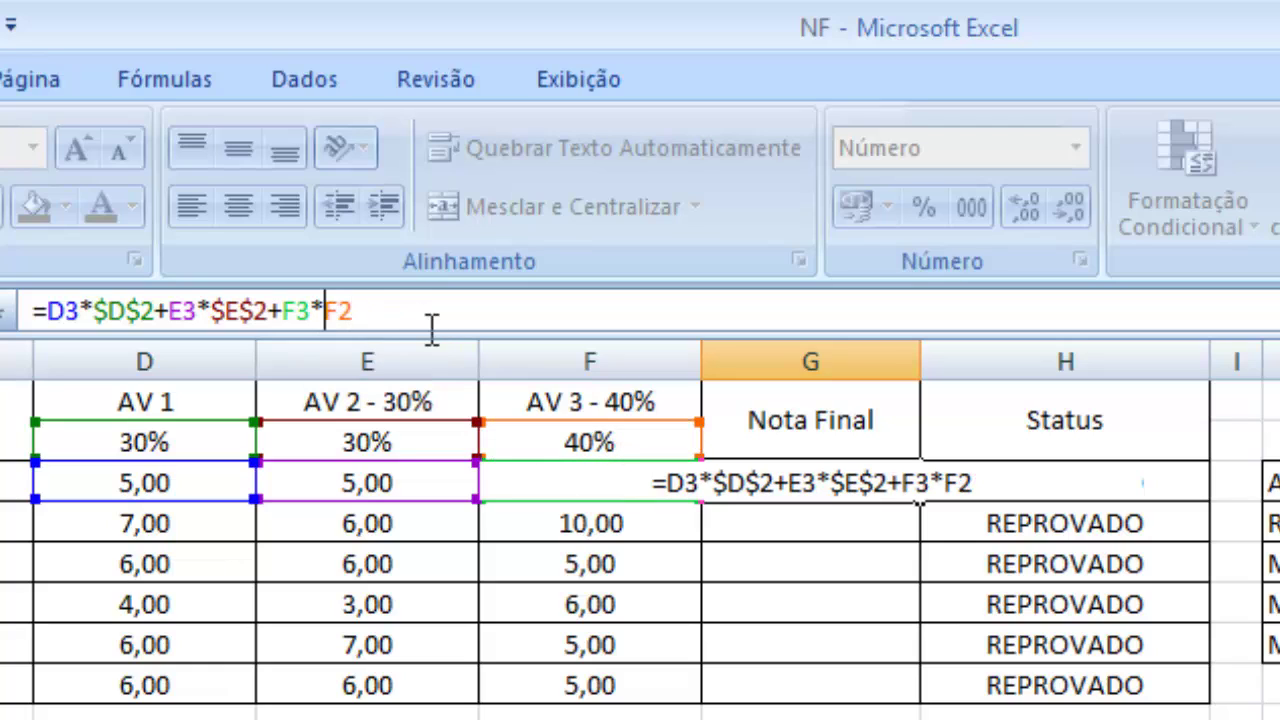
pyautogui.write('$D')
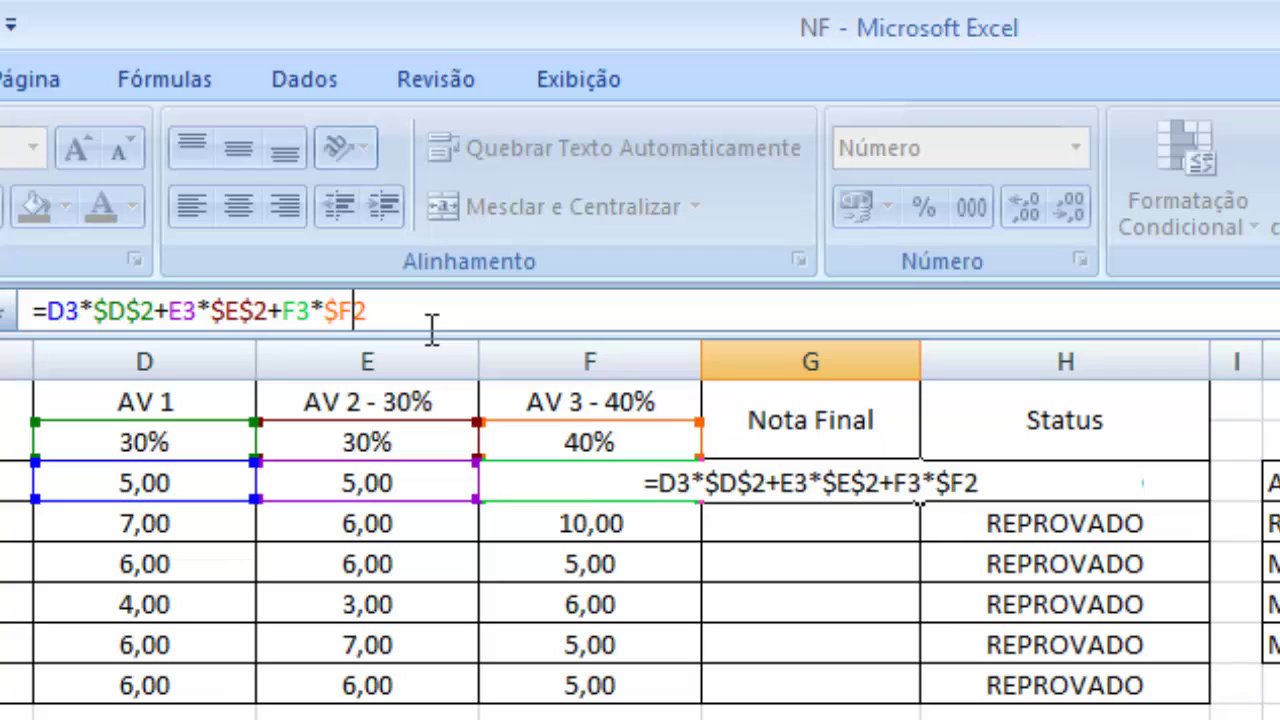
pyautogui.write('$')
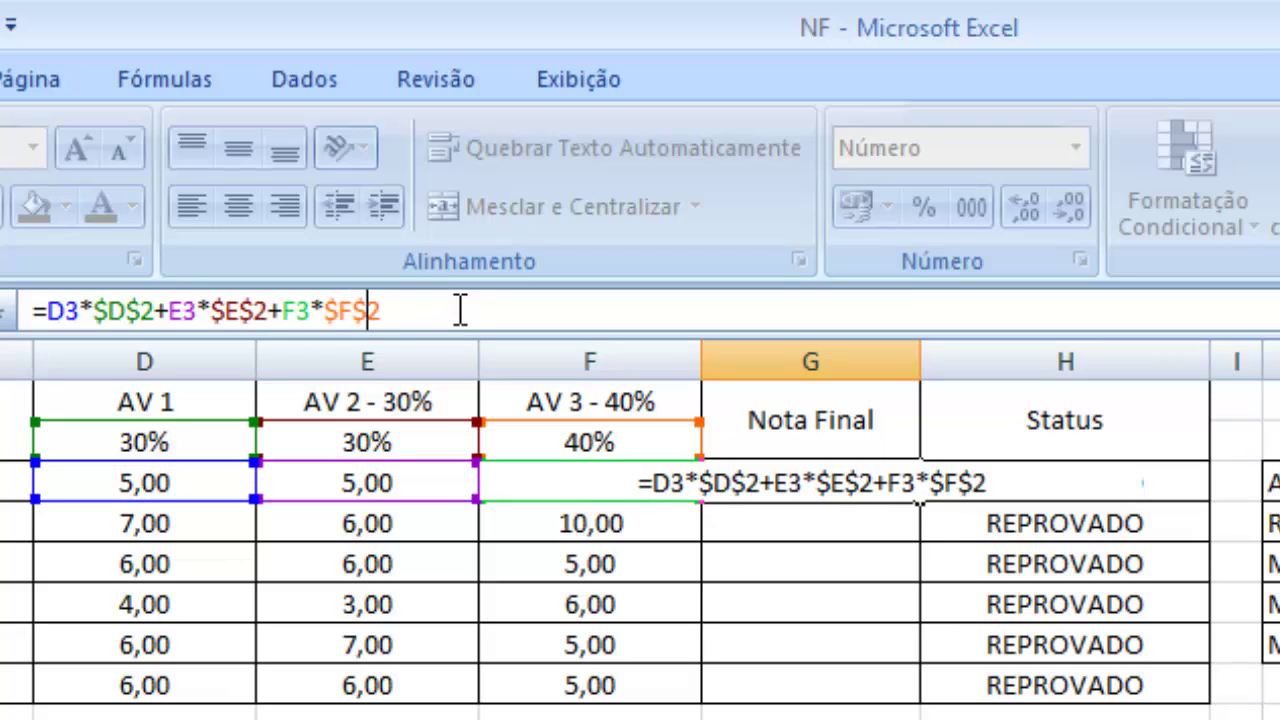
pyautogui.press('Return')
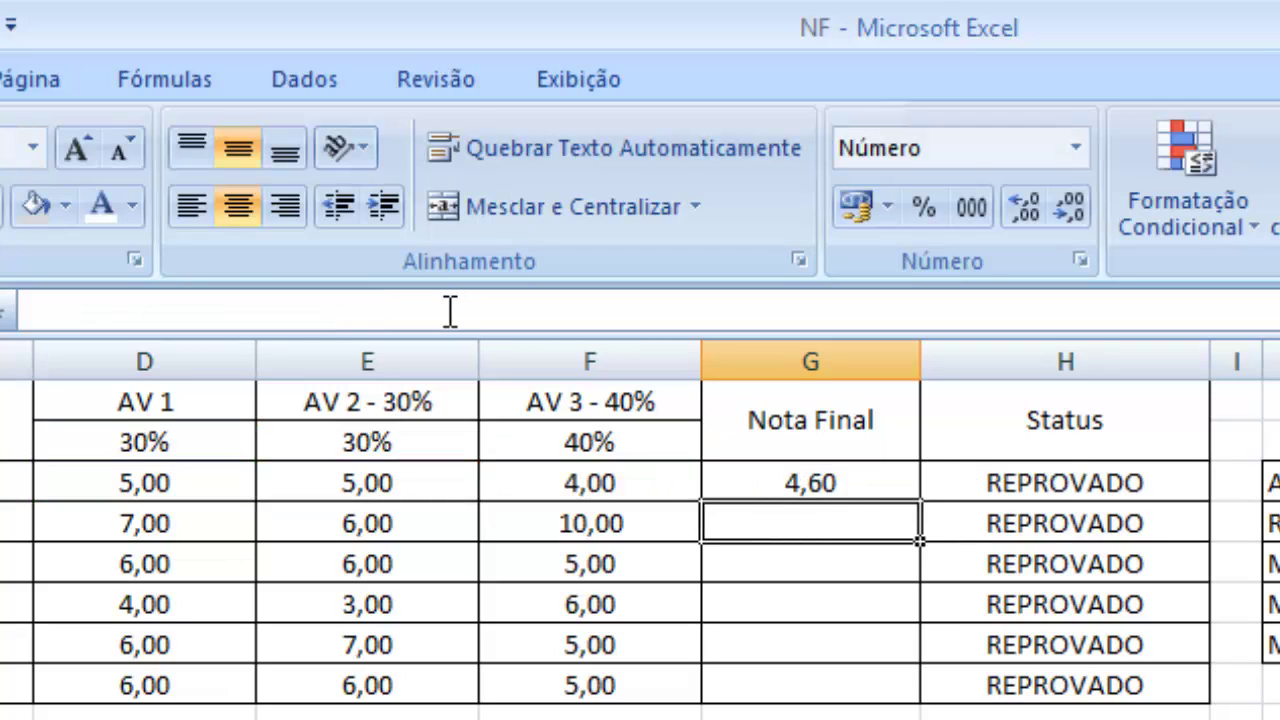
# - Fill the G3 weighted grade formula down through G8 and check the copied formulas in G4 and G7
pyautogui.click(815, 482)
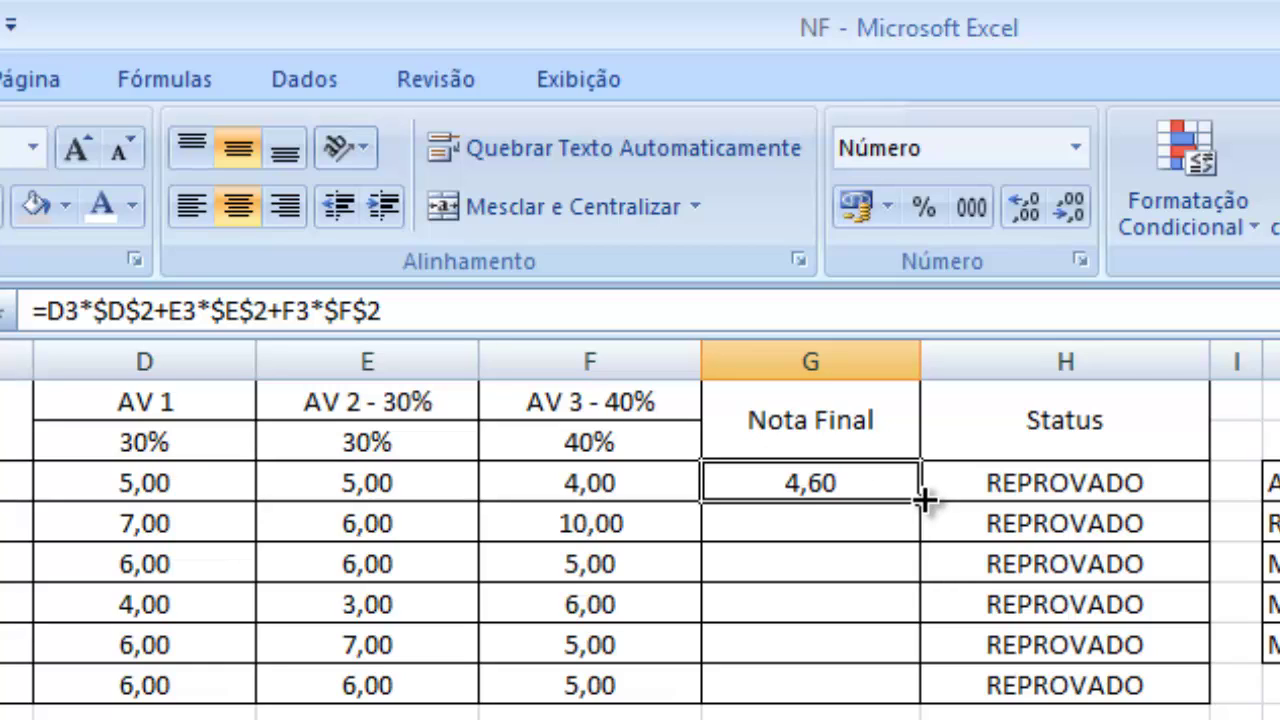
pyautogui.moveTo(925, 502); pyautogui.dragTo(903, 694)
pyautogui.click(858, 520)
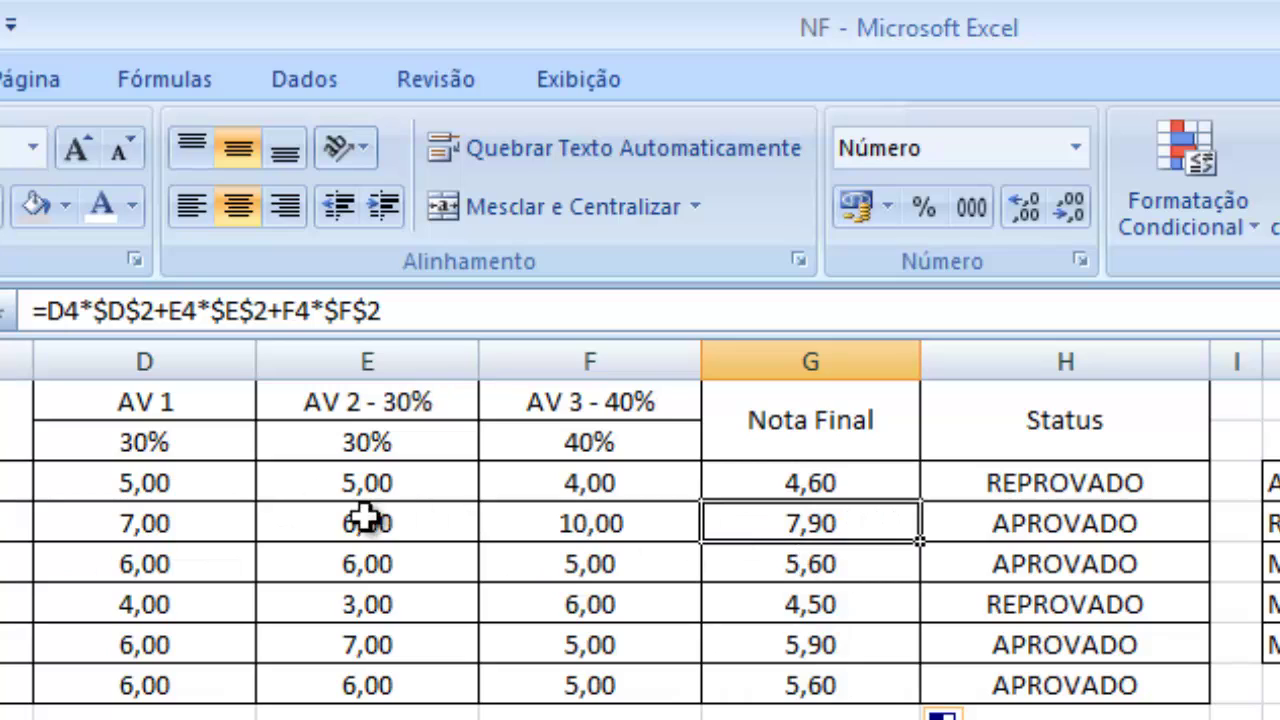
pyautogui.click(800, 632)
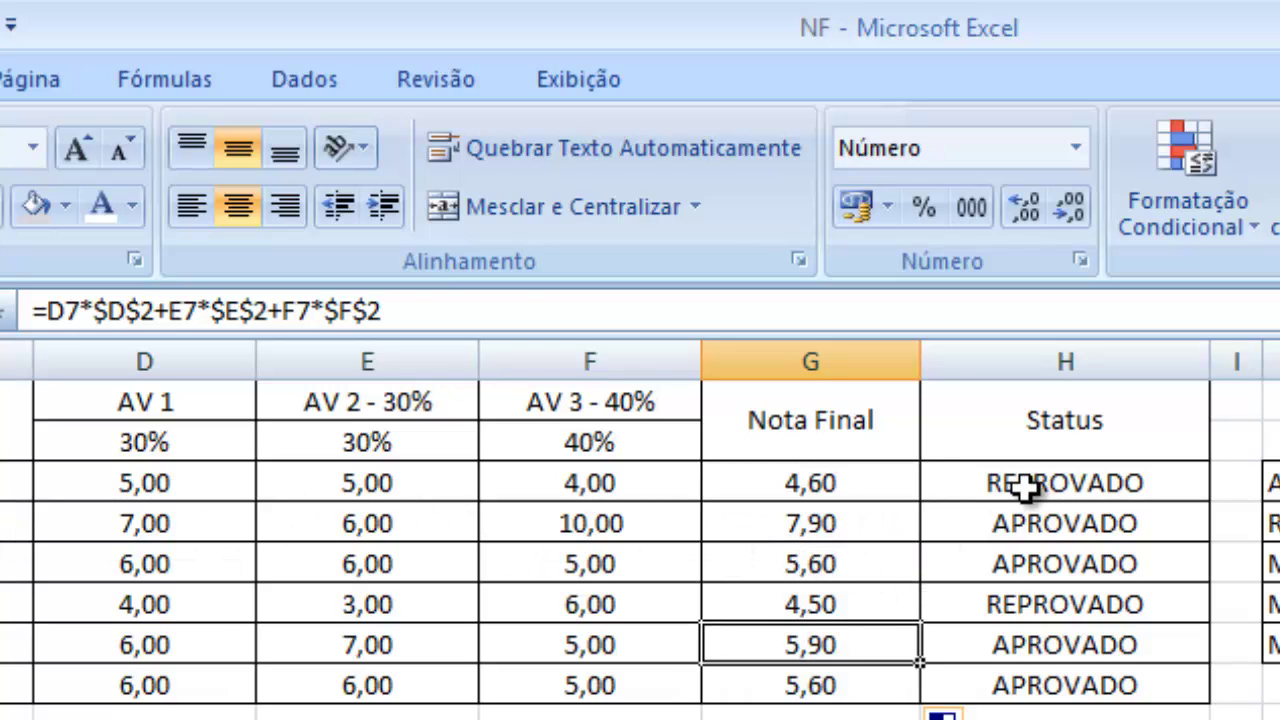
# - Clear the Status formulas in H3:H8
pyautogui.click(1012, 485)
pyautogui.click(1086, 685)
pyautogui.moveTo(1084, 488); pyautogui.dragTo(1094, 686)
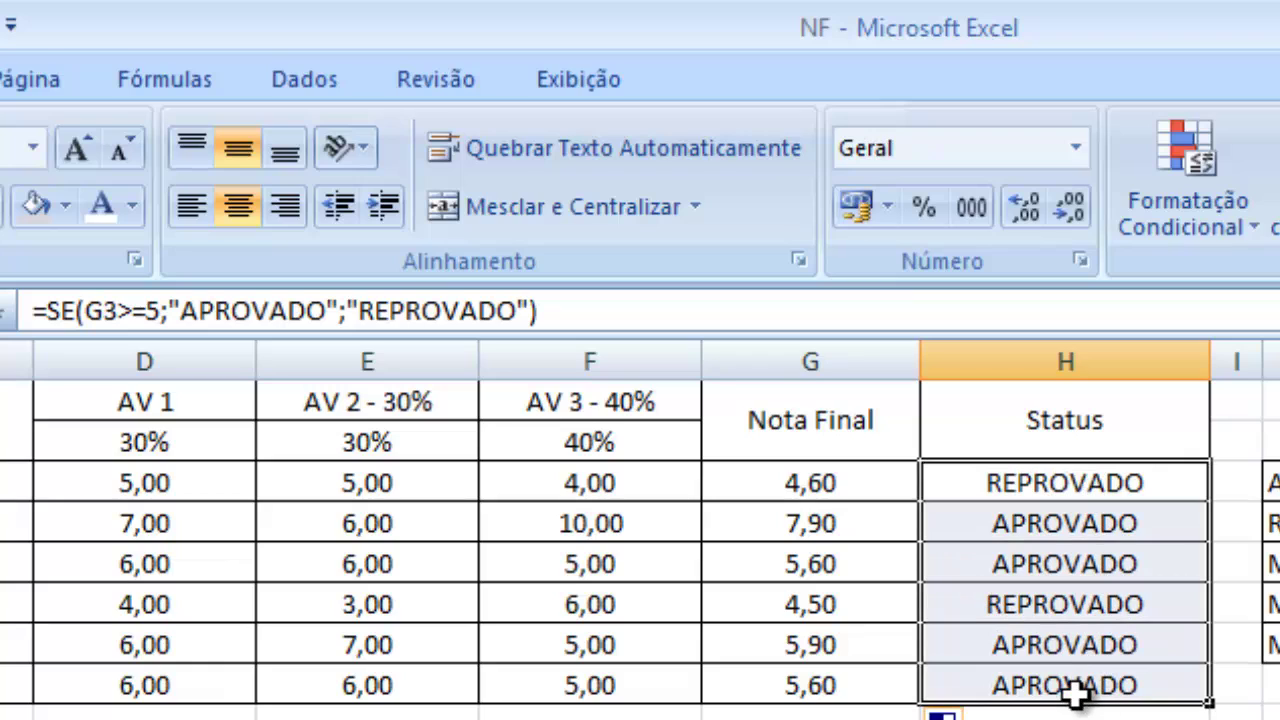
pyautogui.press('Delete')
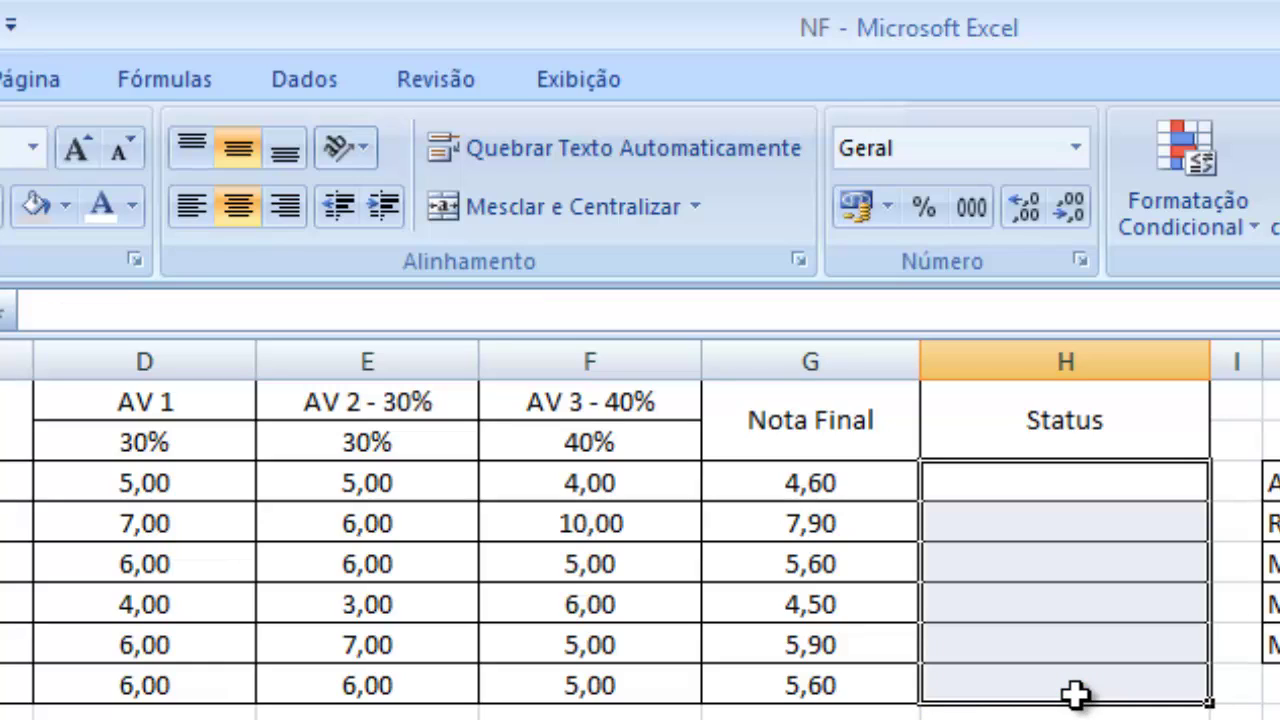
# - Begin the Status formula in H3 with =SE(G3>=5, testing whether the first student's Nota Final is at least 5
pyautogui.click(1057, 486)
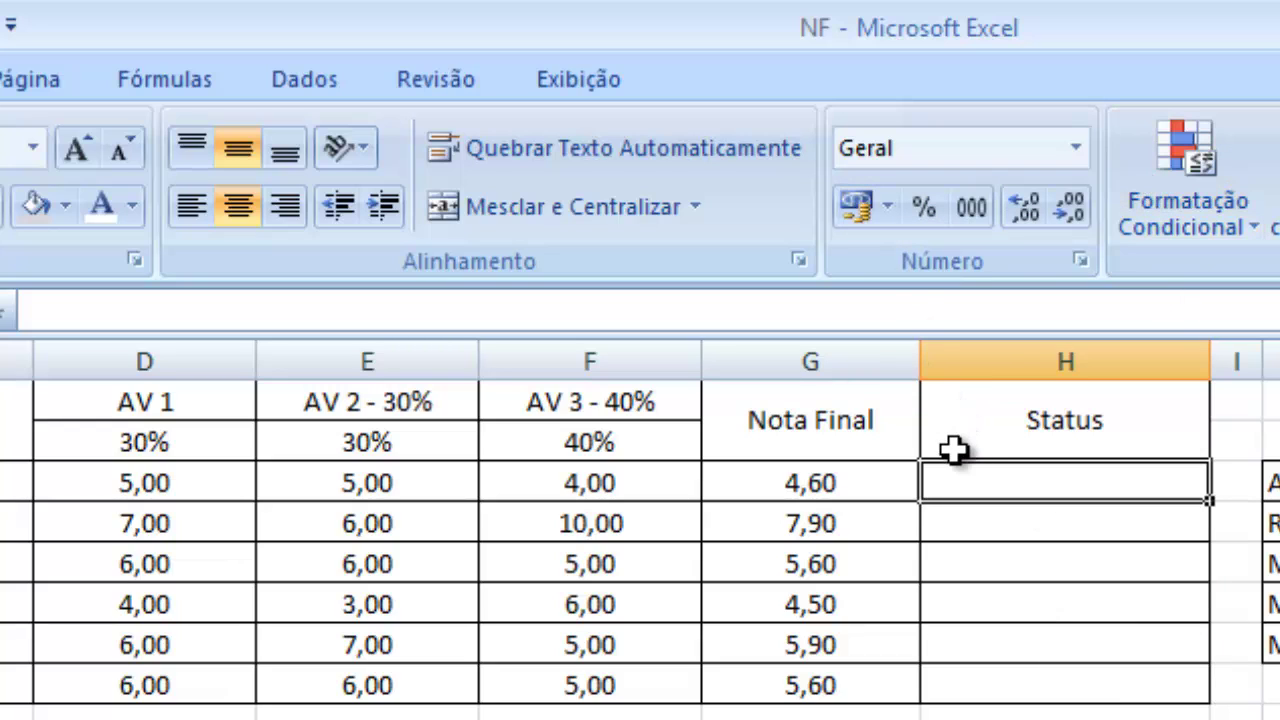
pyautogui.write('=')
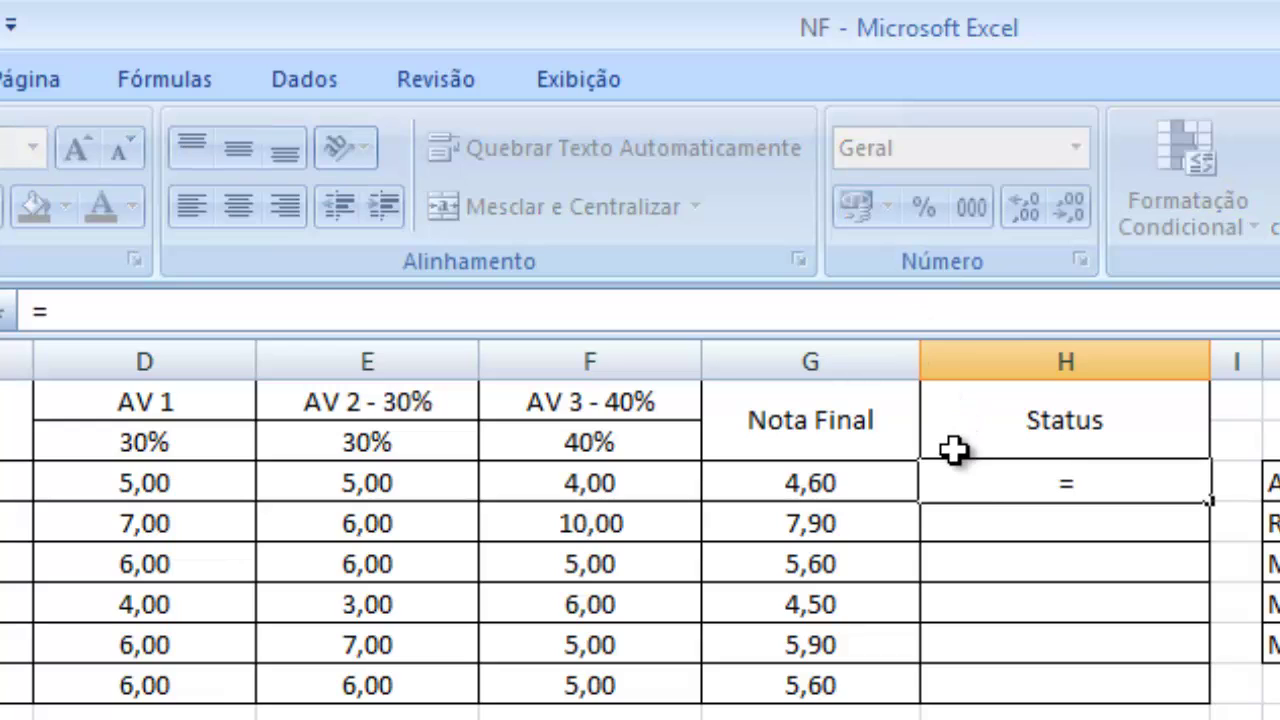
pyautogui.write('SE')
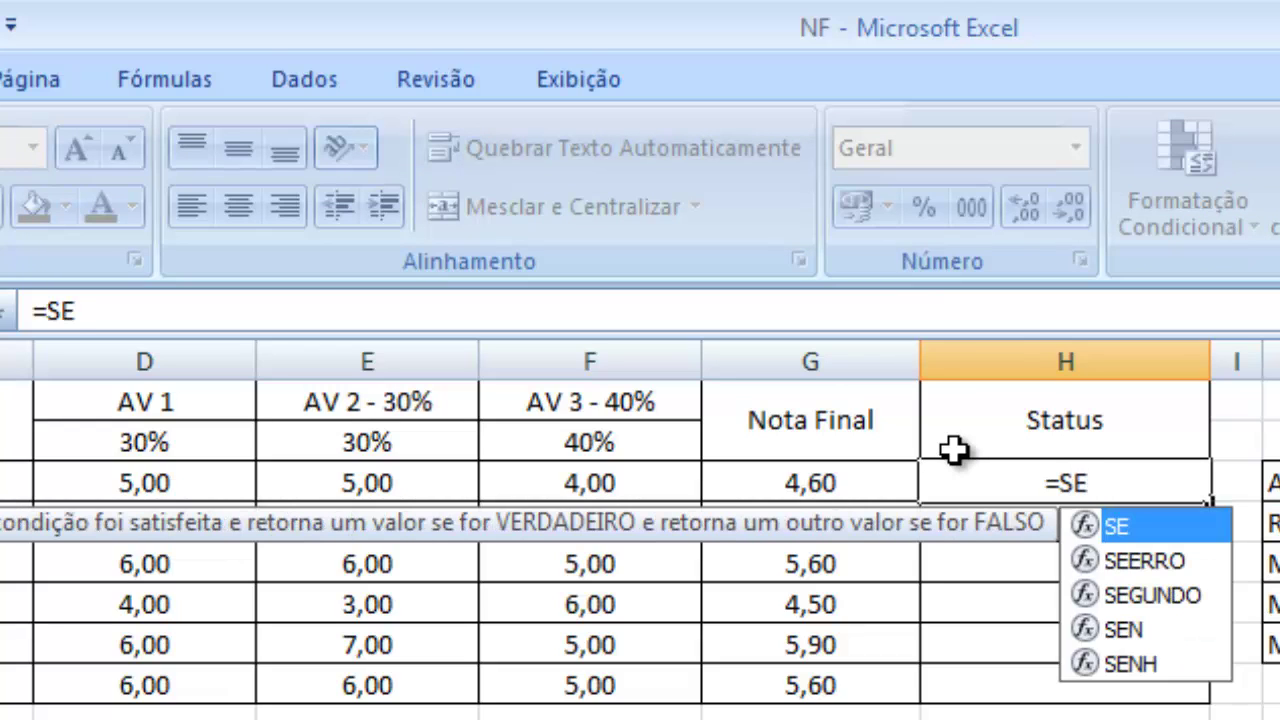
pyautogui.write('(')
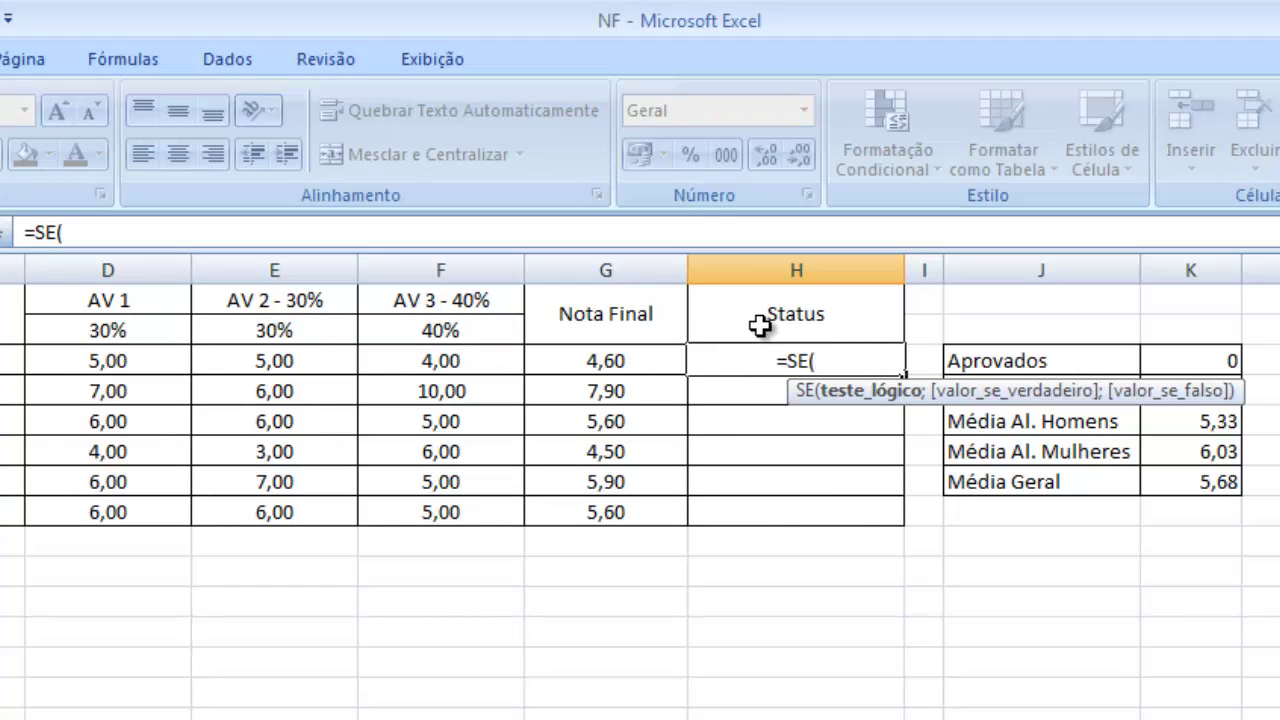
pyautogui.click(640, 363)
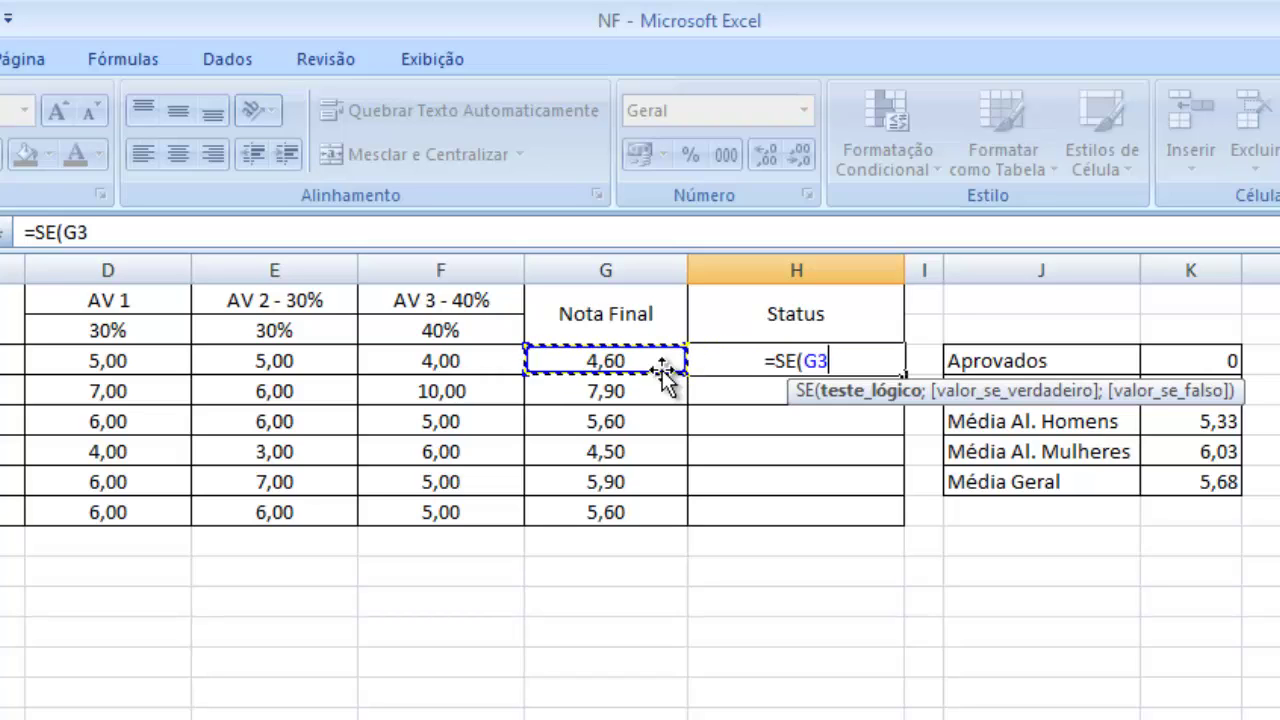
pyautogui.write('>=')
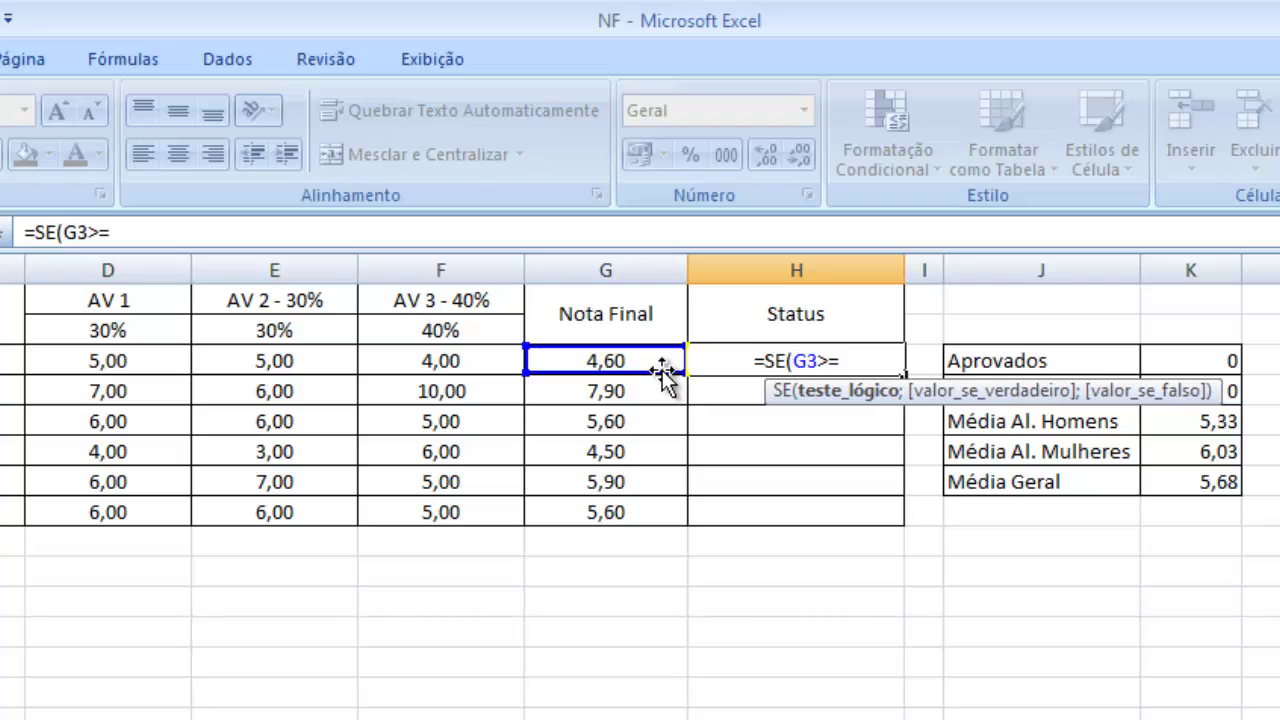
pyautogui.write('5')
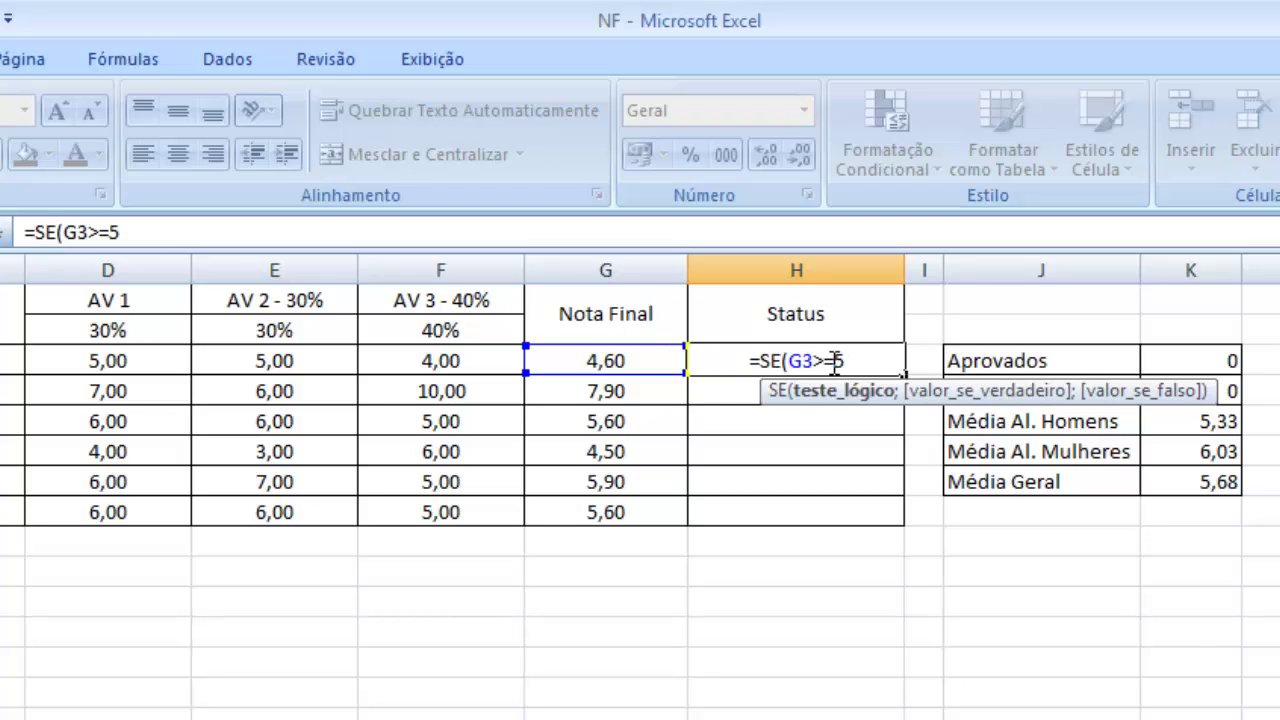
# - Add a pair of empty quotation marks as the value-if-true argument in H3 and reopen the formula between them
pyautogui.write(';')
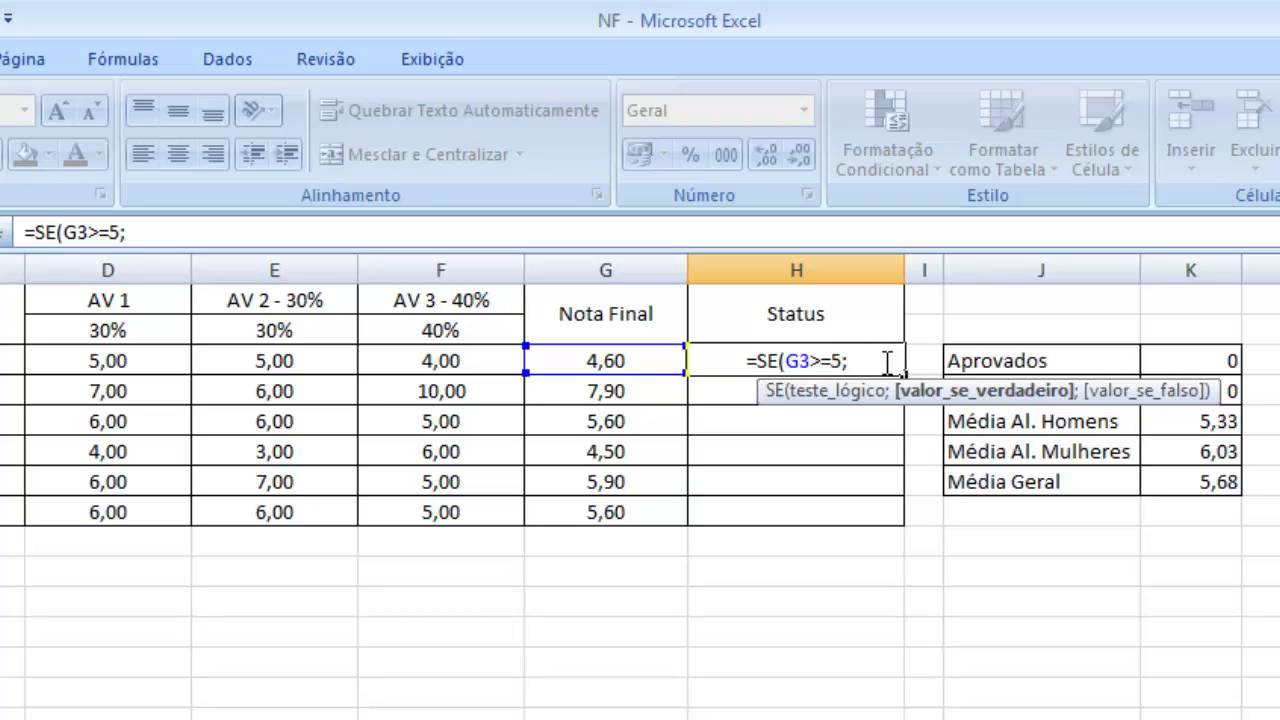
pyautogui.write('""')
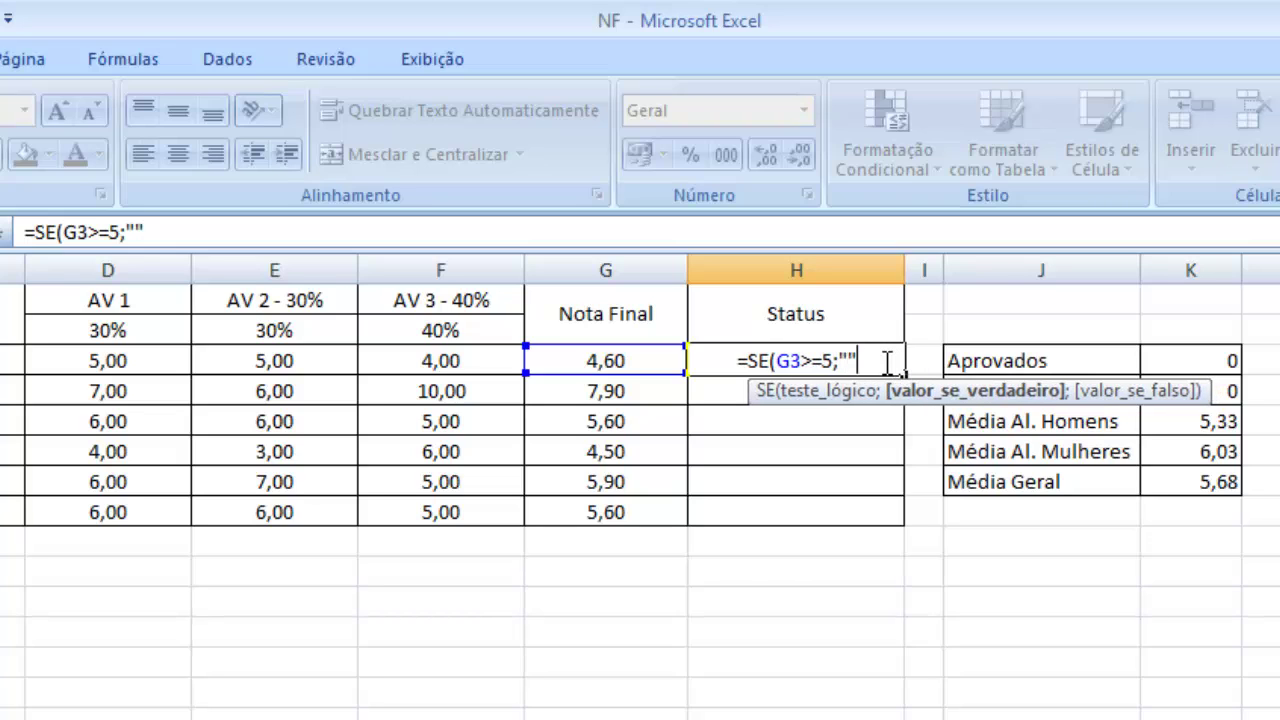
pyautogui.press('Left')
pyautogui.click(884, 362)
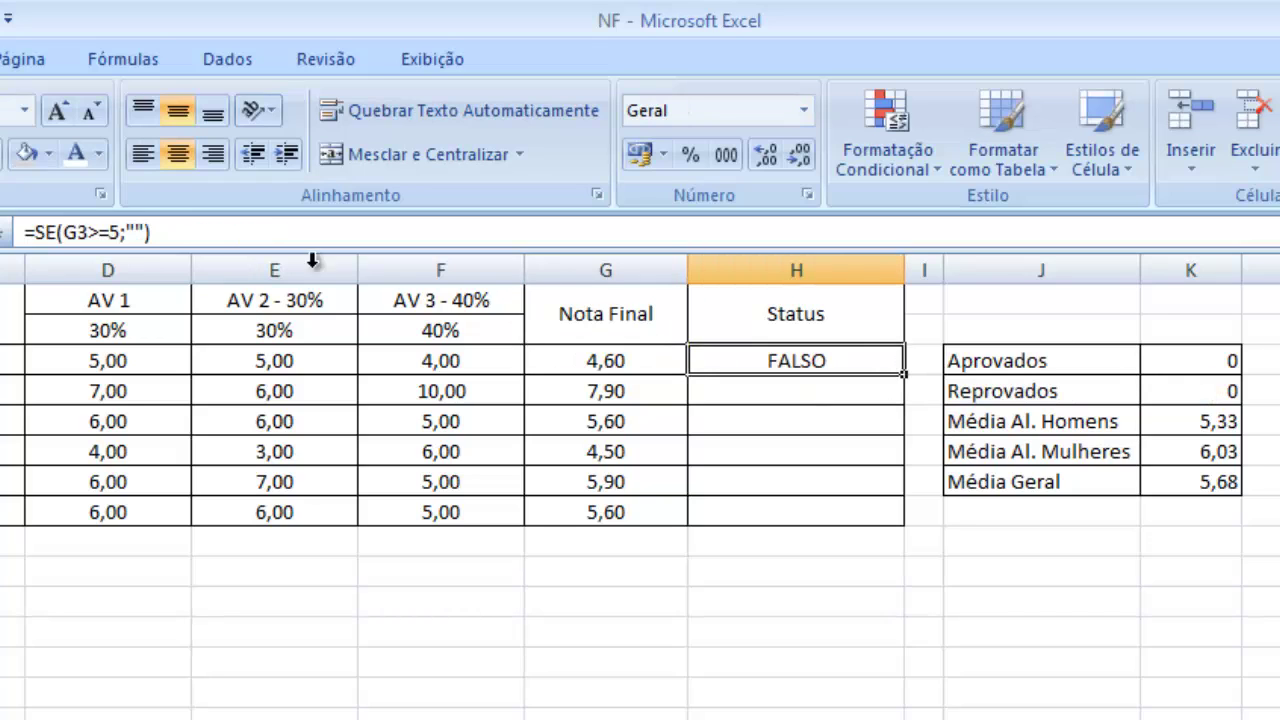
pyautogui.click(131, 232)
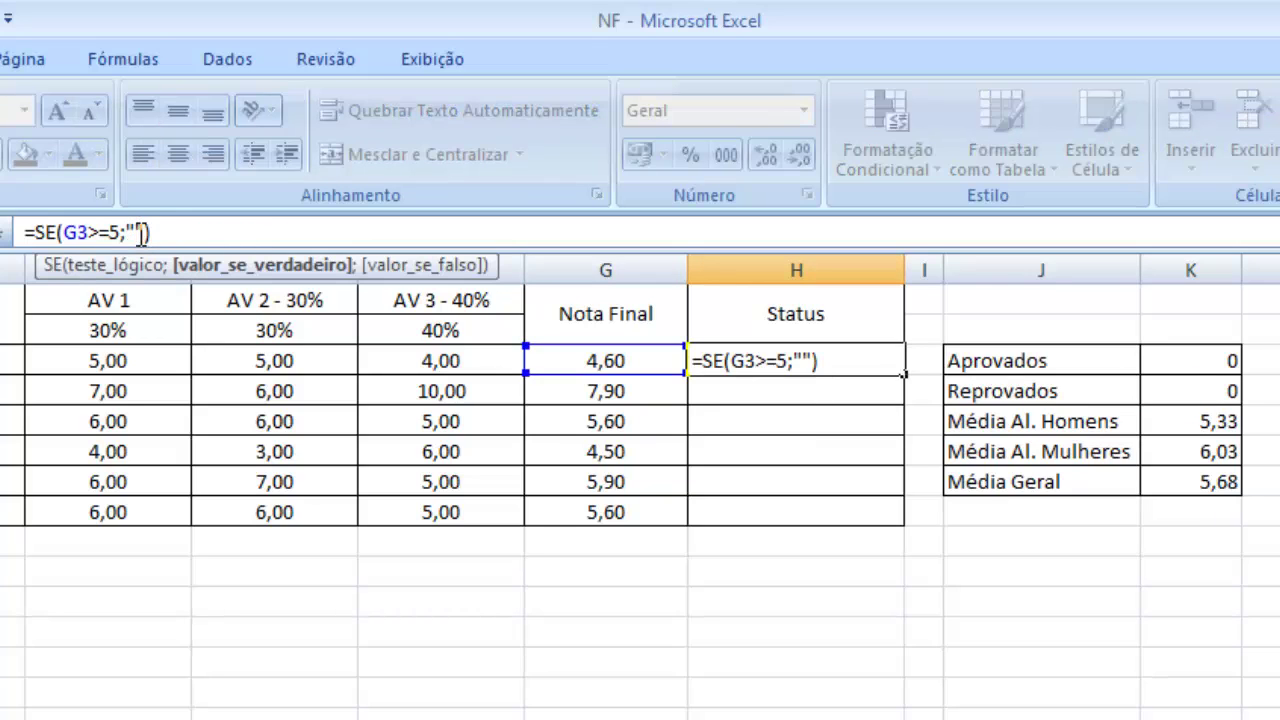
pyautogui.click(803, 360)
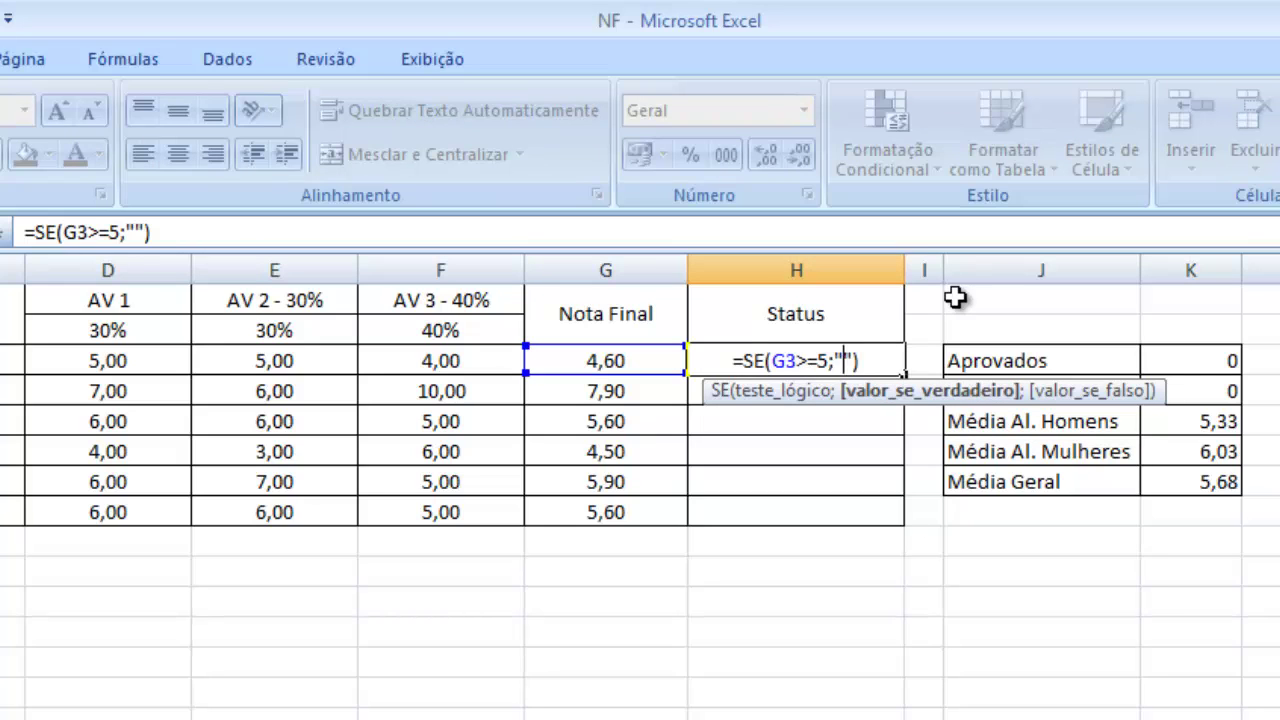
pyautogui.write('aprovado')
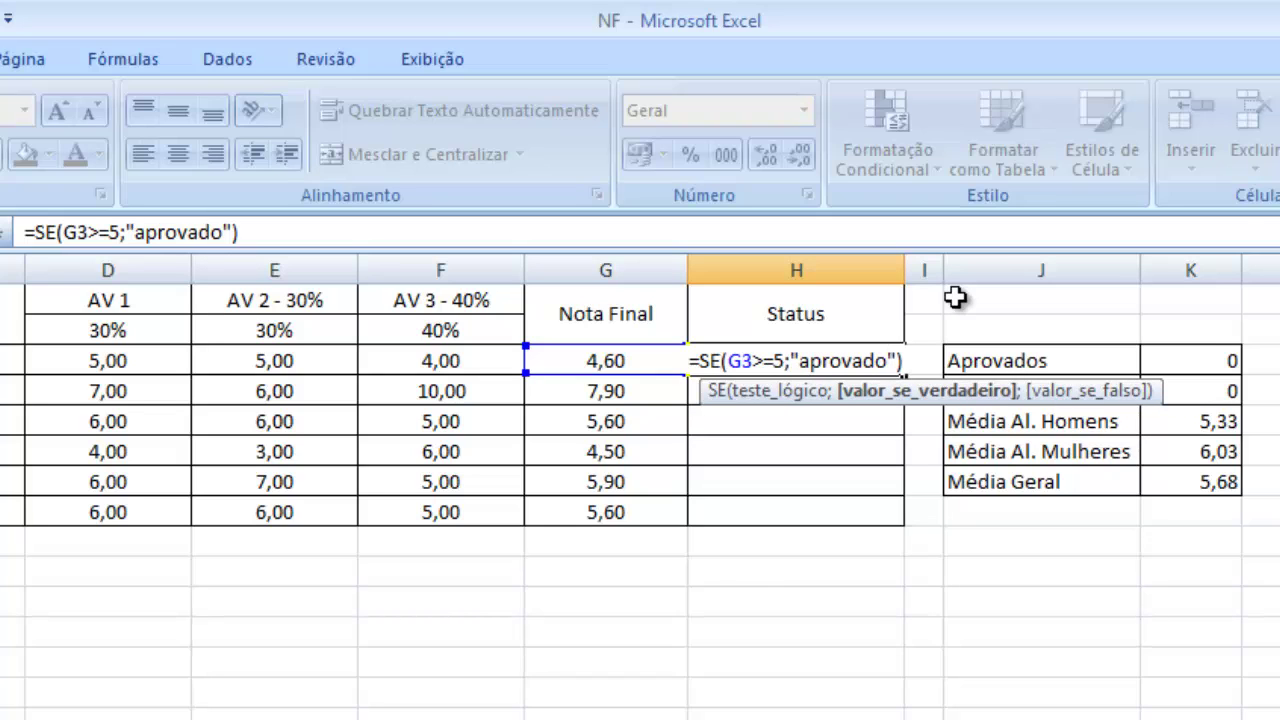
pyautogui.press('BackSpace')
pyautogui.press('BackSpace')
pyautogui.press('BackSpace')
pyautogui.press('BackSpace')
pyautogui.press('BackSpace')
pyautogui.press('BackSpace')
pyautogui.press('BackSpace')
pyautogui.press('BackSpace')
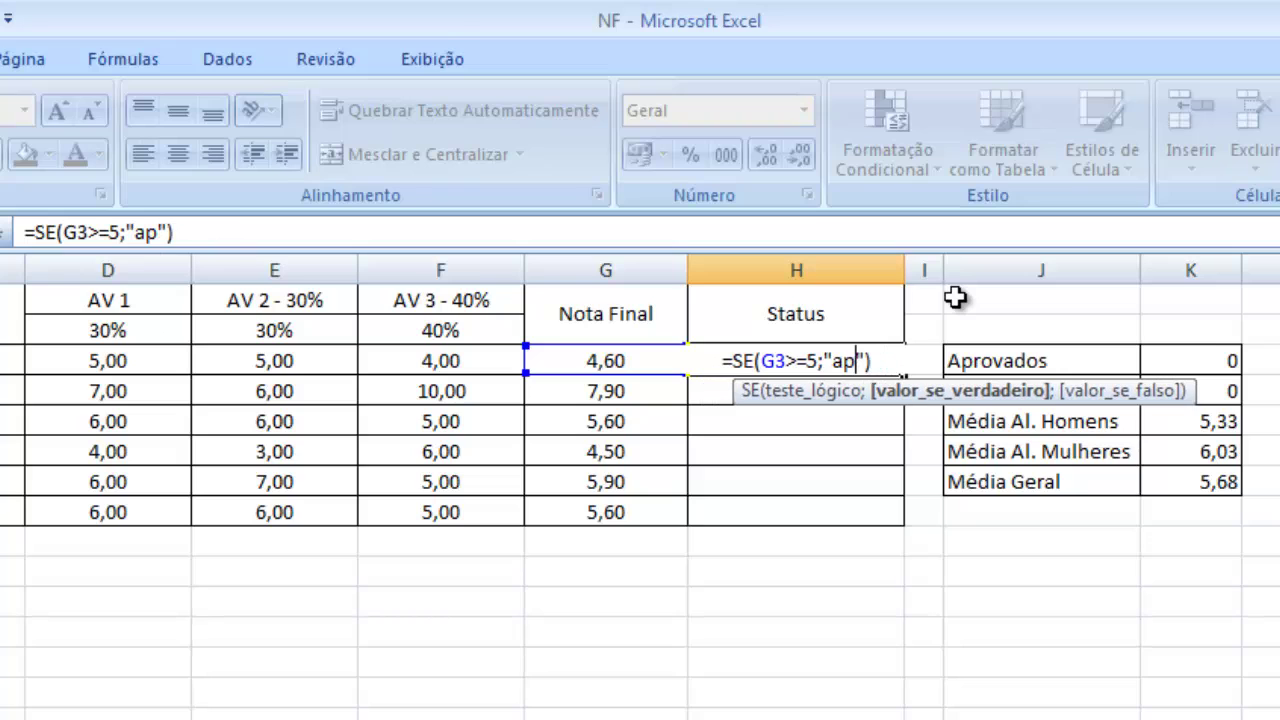
# - Complete the H3 formula with "APROVADO" as the value if true and "REPROVADO" as the value if false
pyautogui.write('APROVADO')
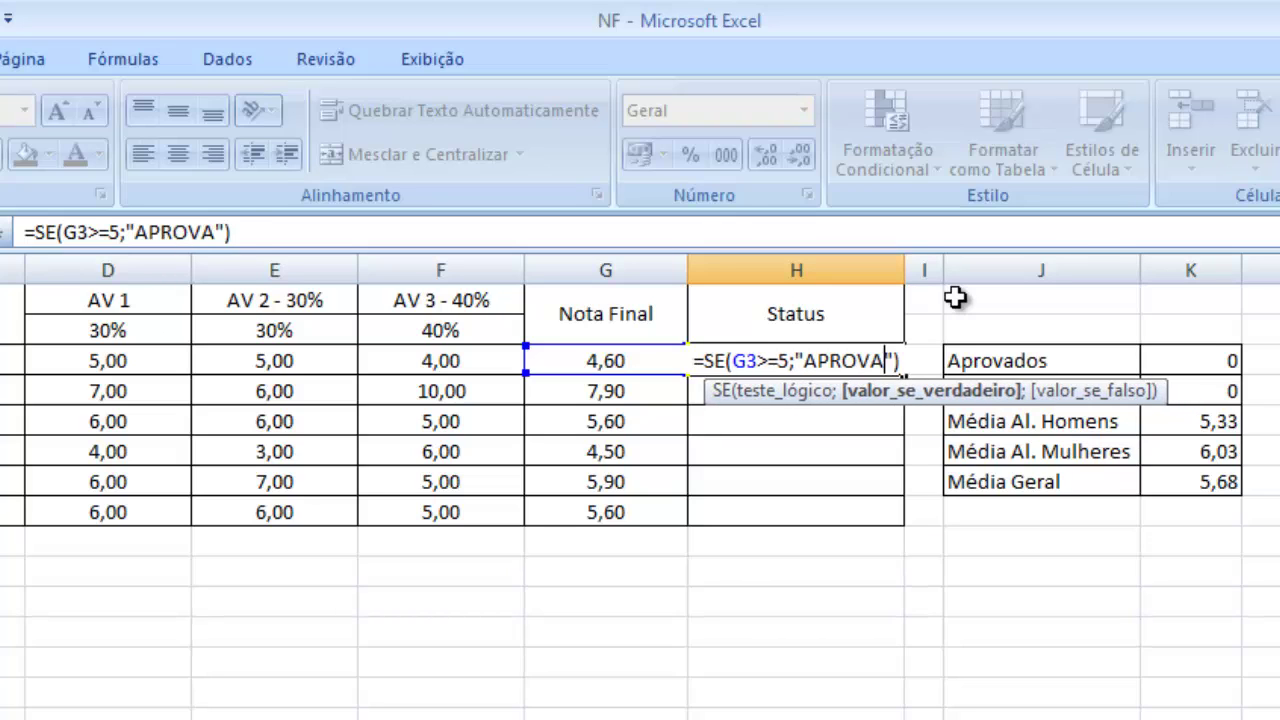
pyautogui.press('Right')
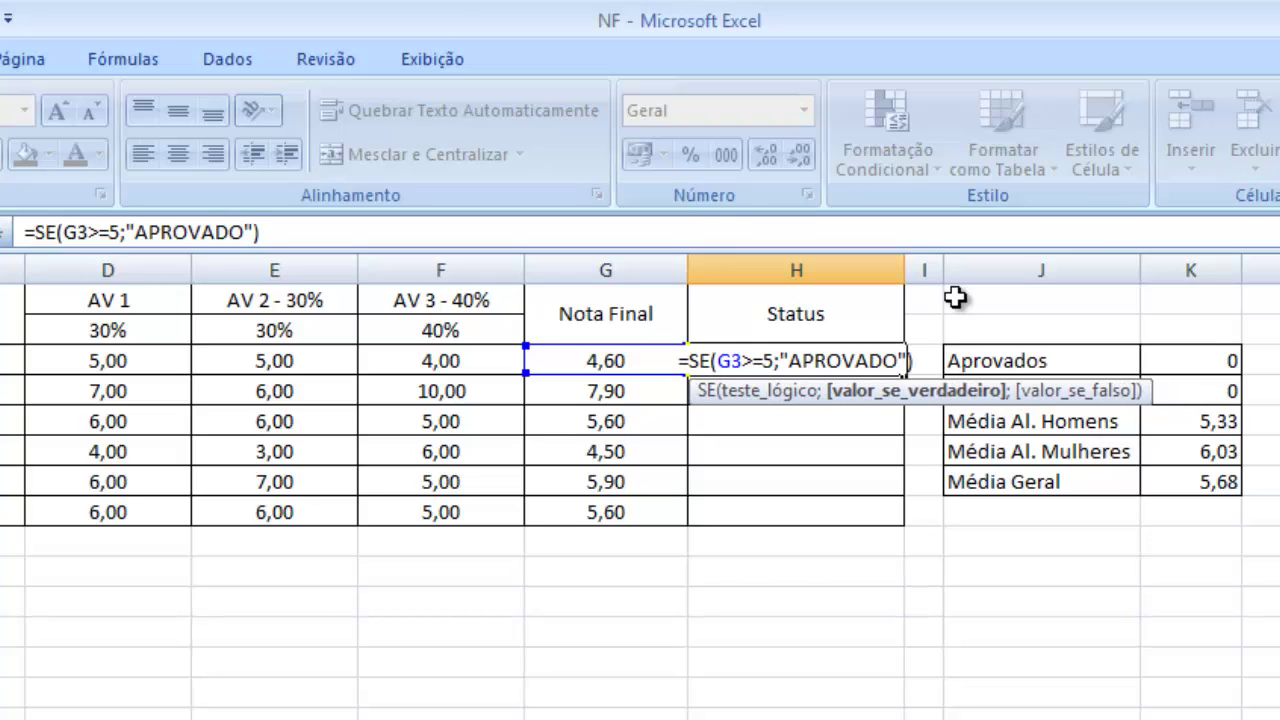
pyautogui.write(';')
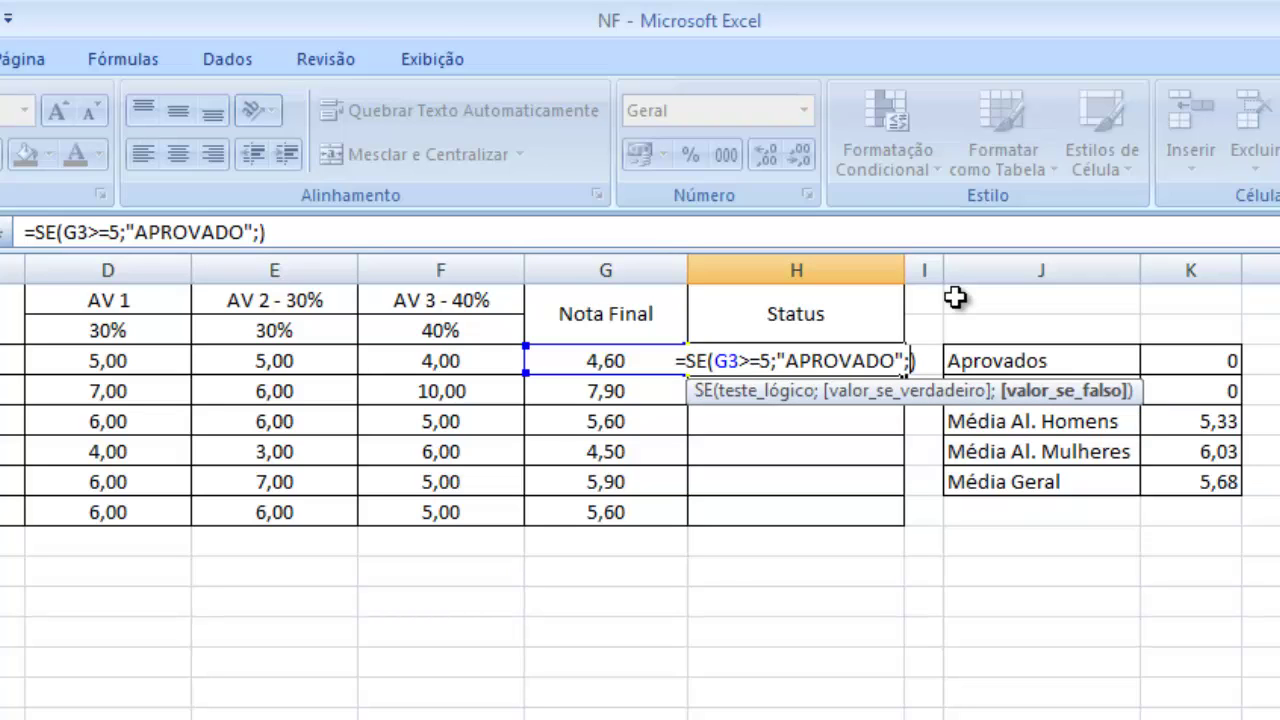
pyautogui.write('"APROVADO";"')
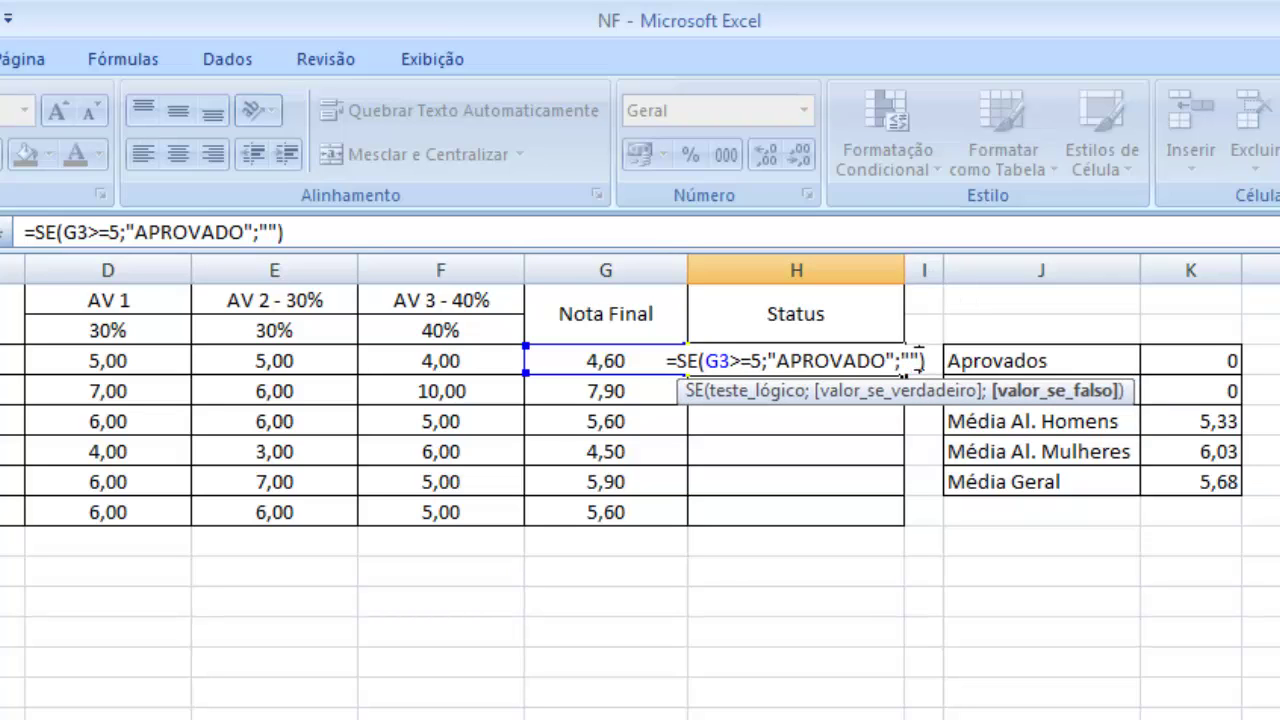
pyautogui.write('REPROVADO')
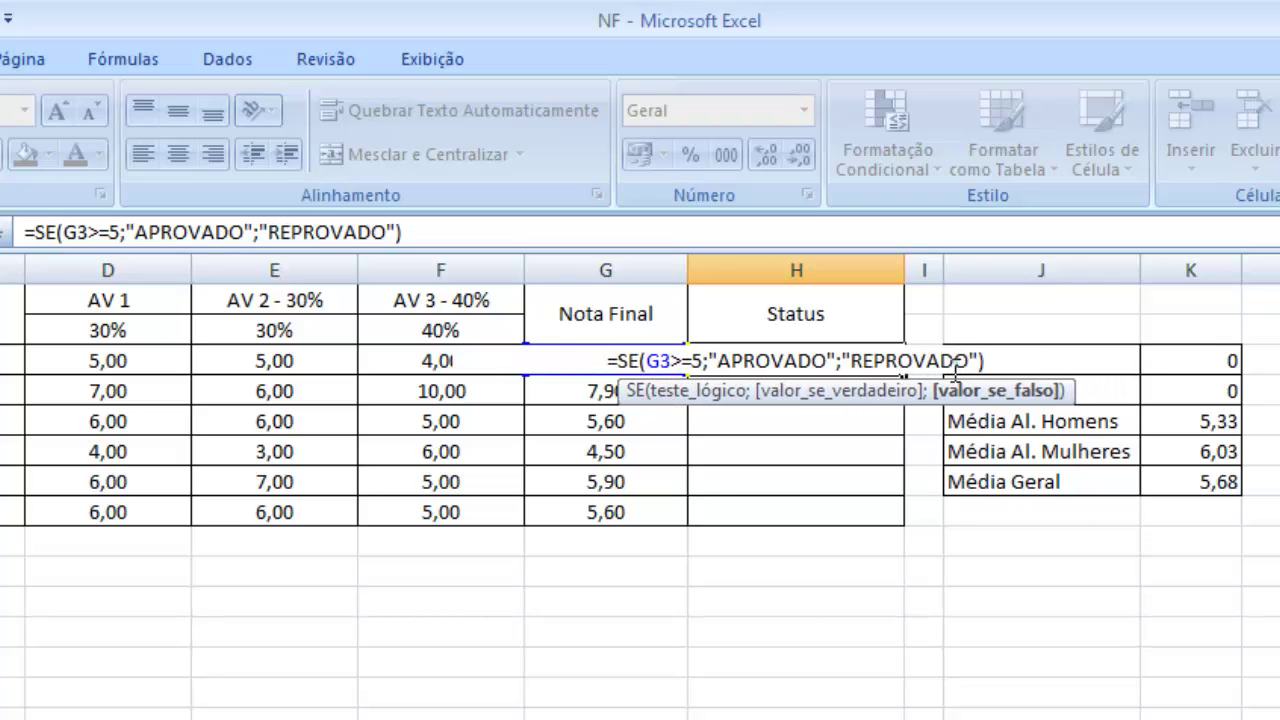
pyautogui.press('Return')
# - Check the first student's Status formula in H3 against the Nota Final formula in G3
pyautogui.click(830, 352)
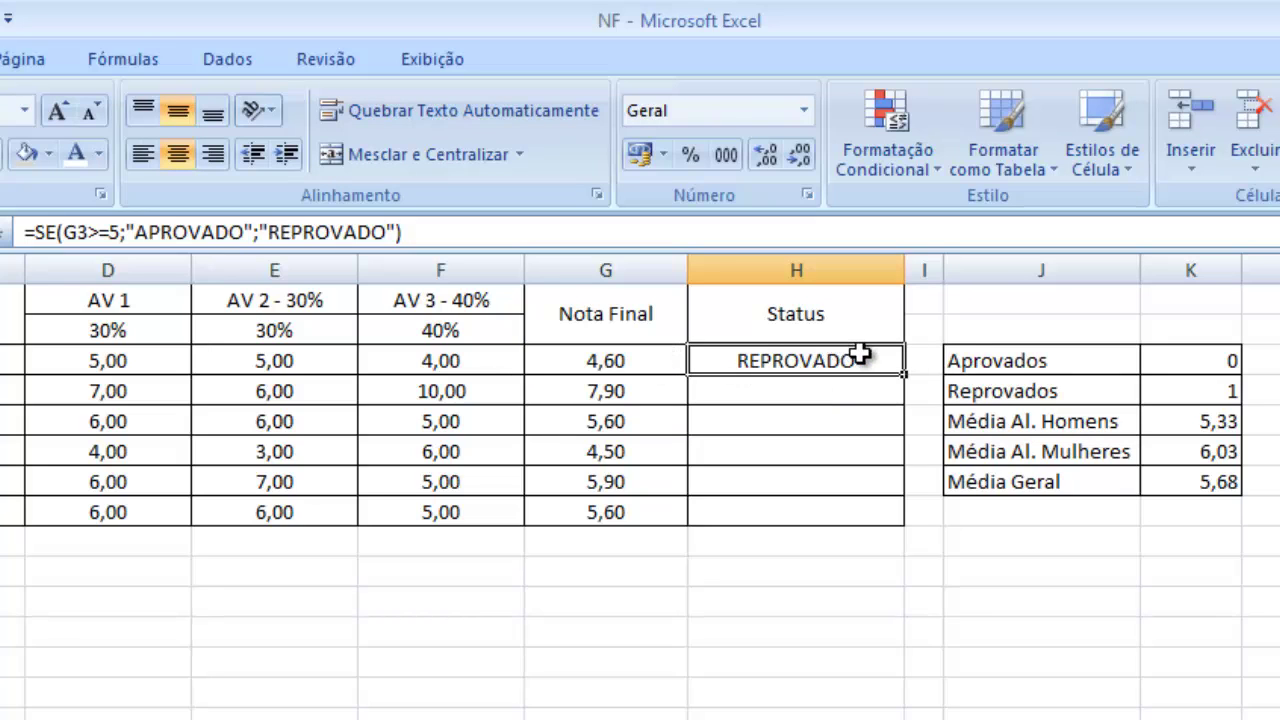
pyautogui.click(654, 368)
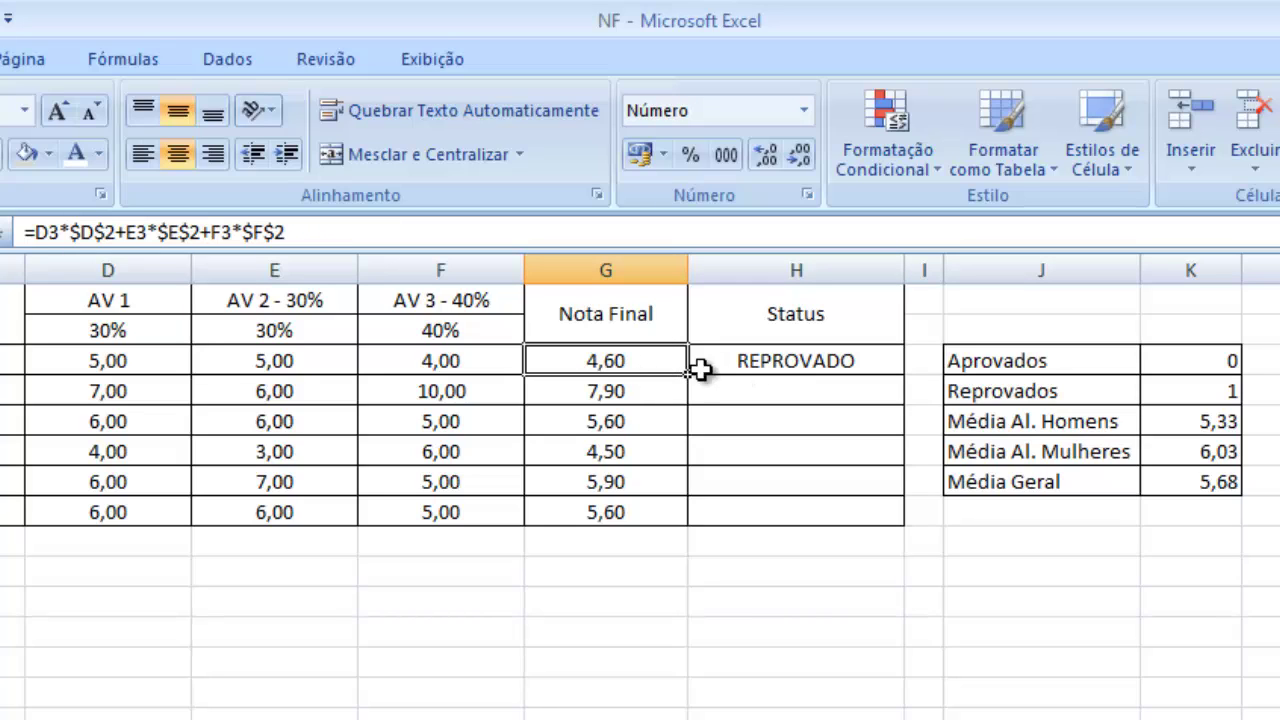
pyautogui.click(845, 365)
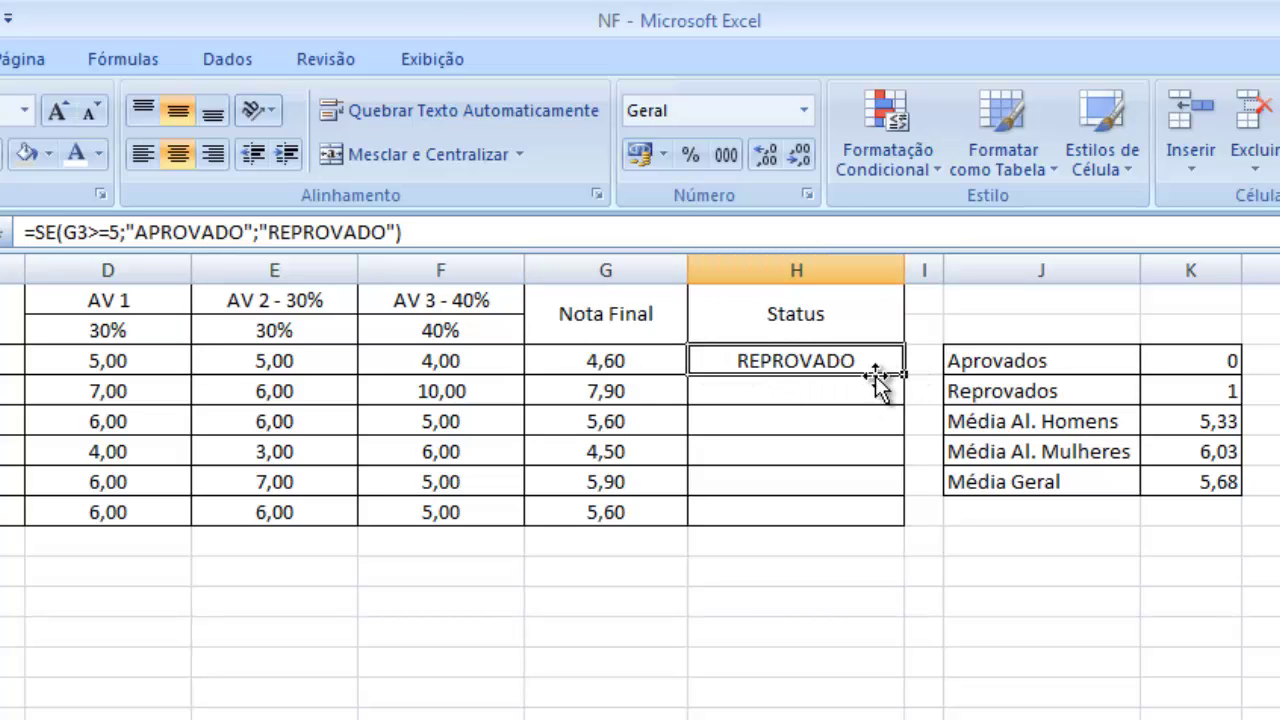
# - Begin the second student's Status formula in H4 with =SE(G4>=5; followed by an empty pair of quotation marks
pyautogui.click(814, 390)
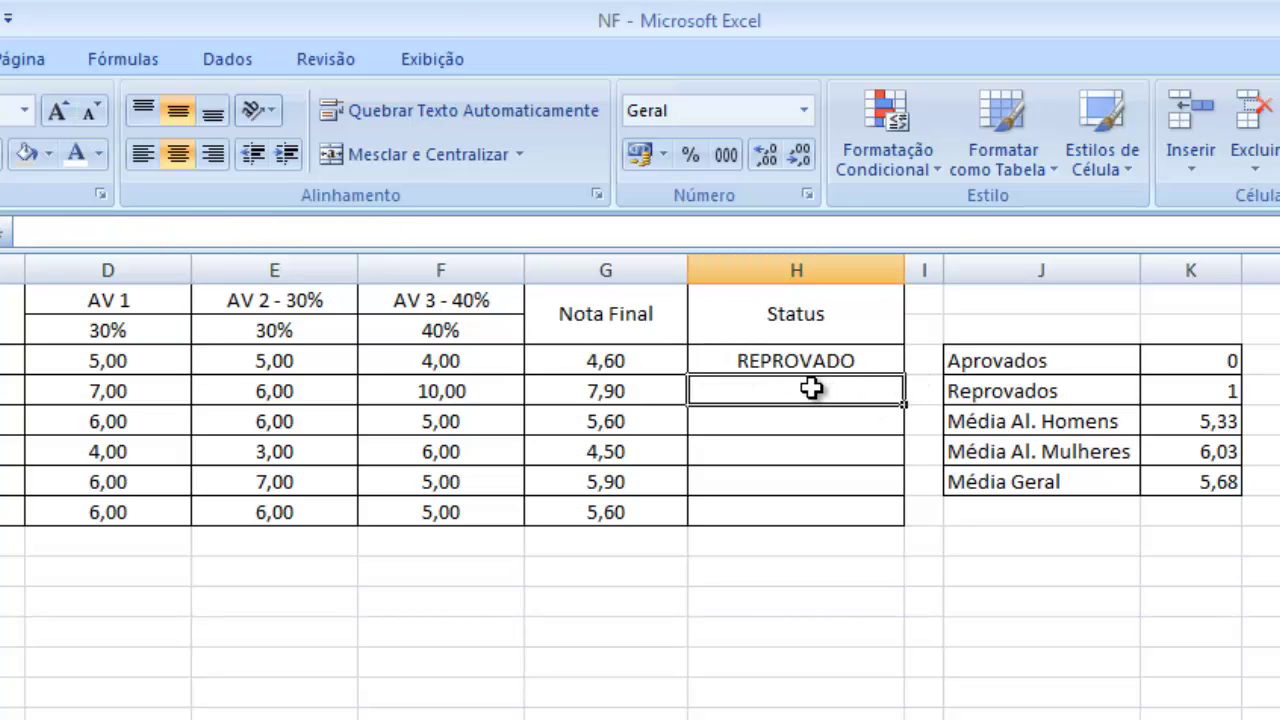
pyautogui.click(670, 238)
pyautogui.write('=')
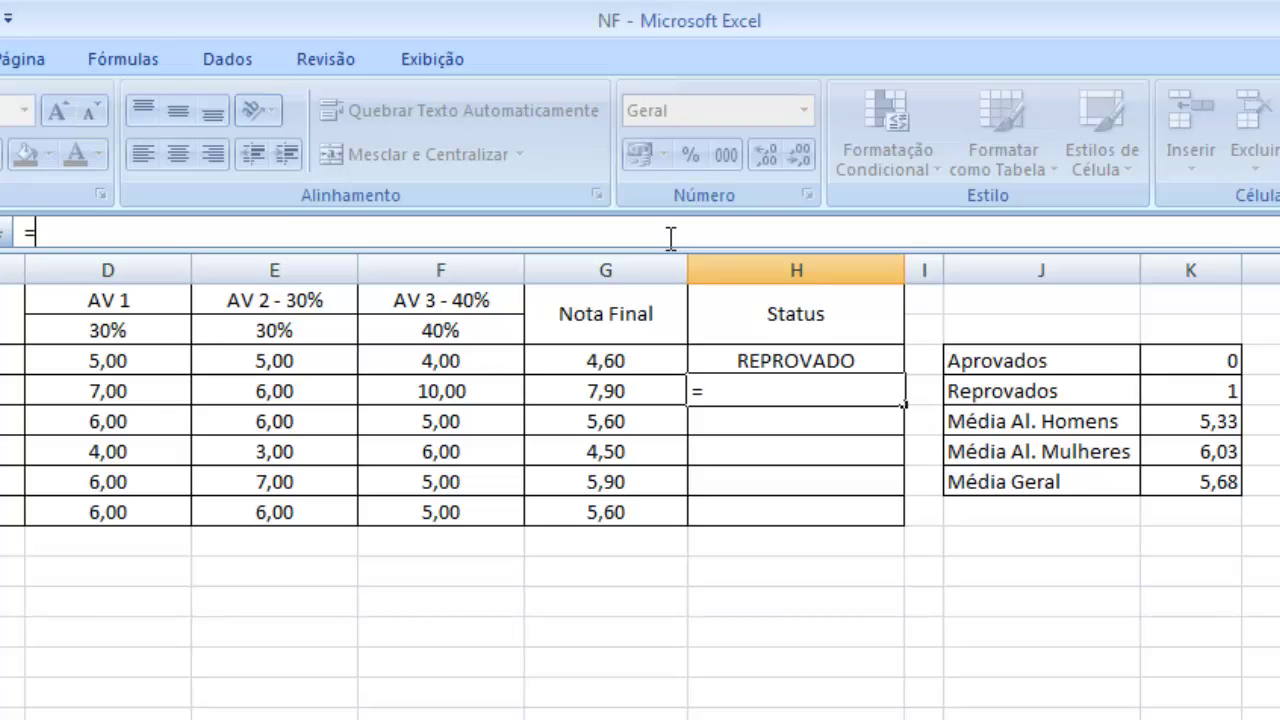
pyautogui.write('SE')
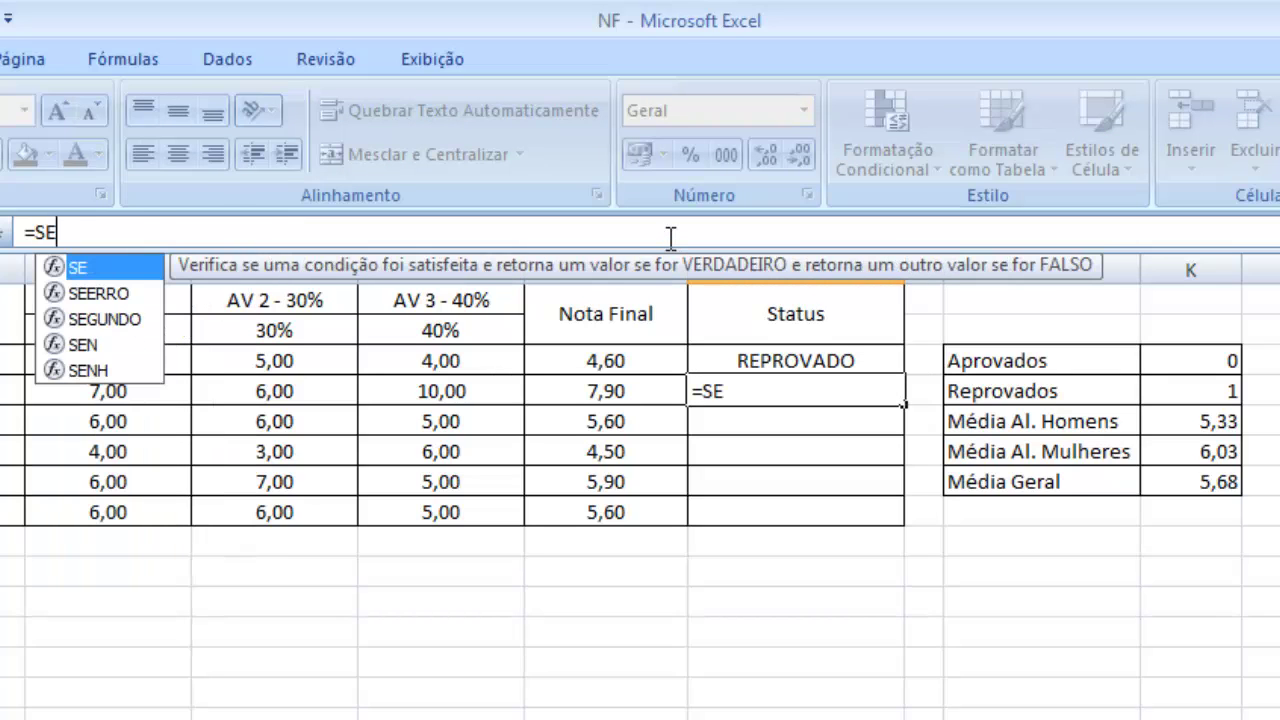
pyautogui.write('(')
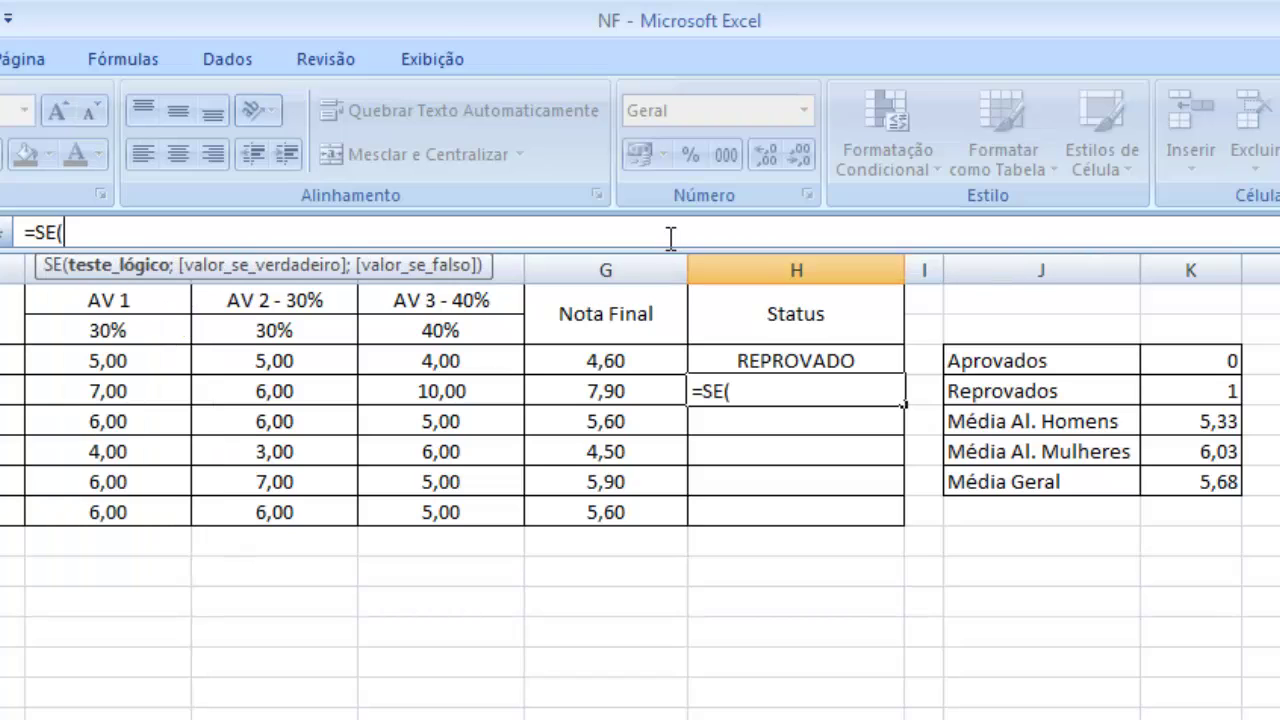
pyautogui.click(666, 398)
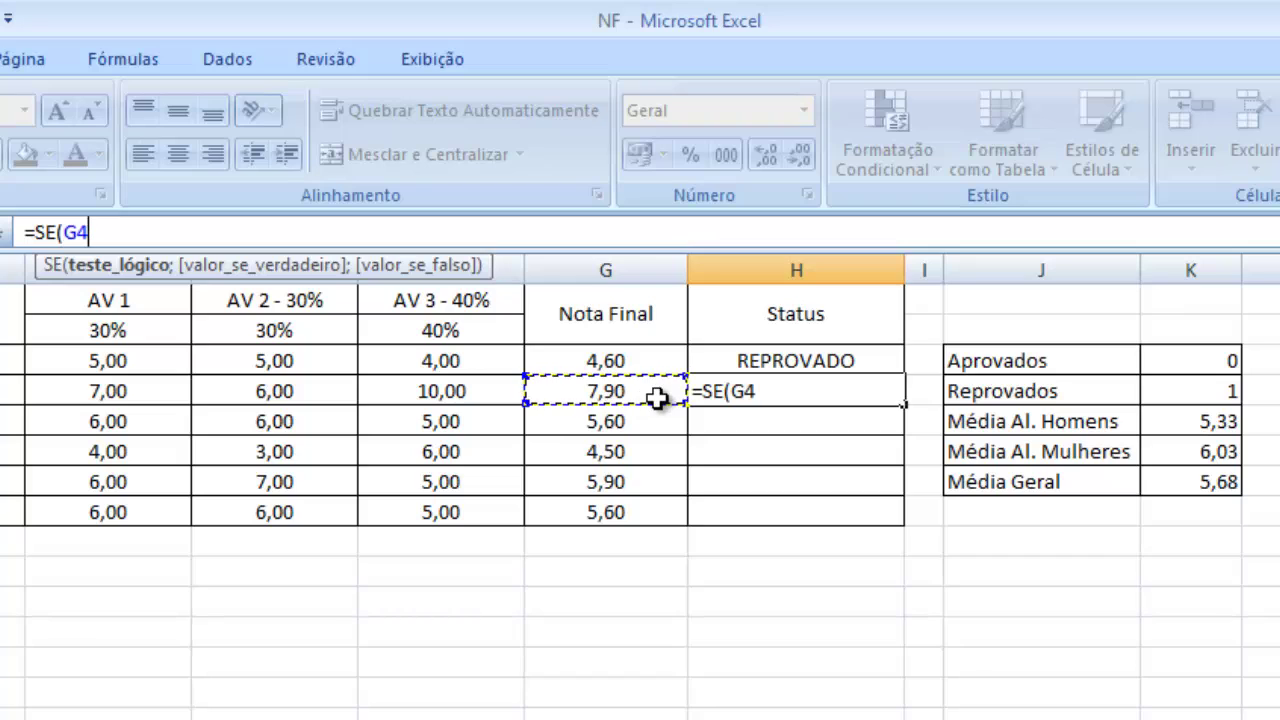
pyautogui.write('>=')
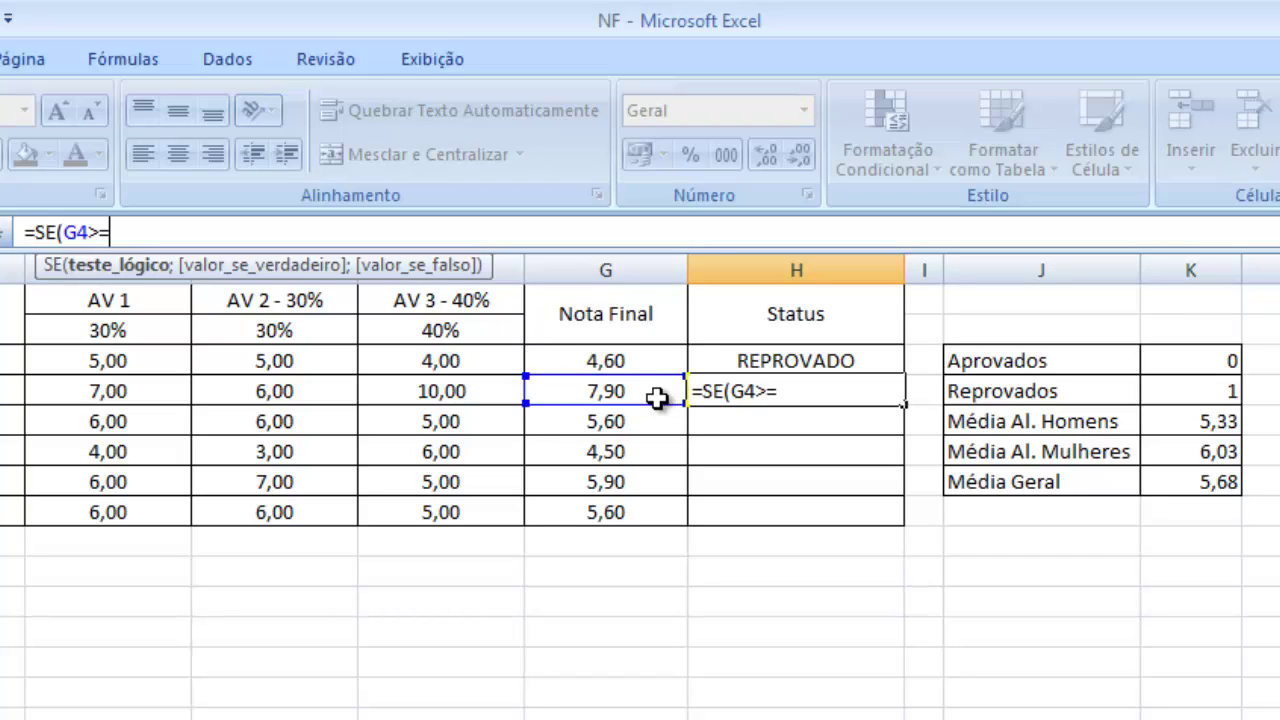
pyautogui.write('5;""')
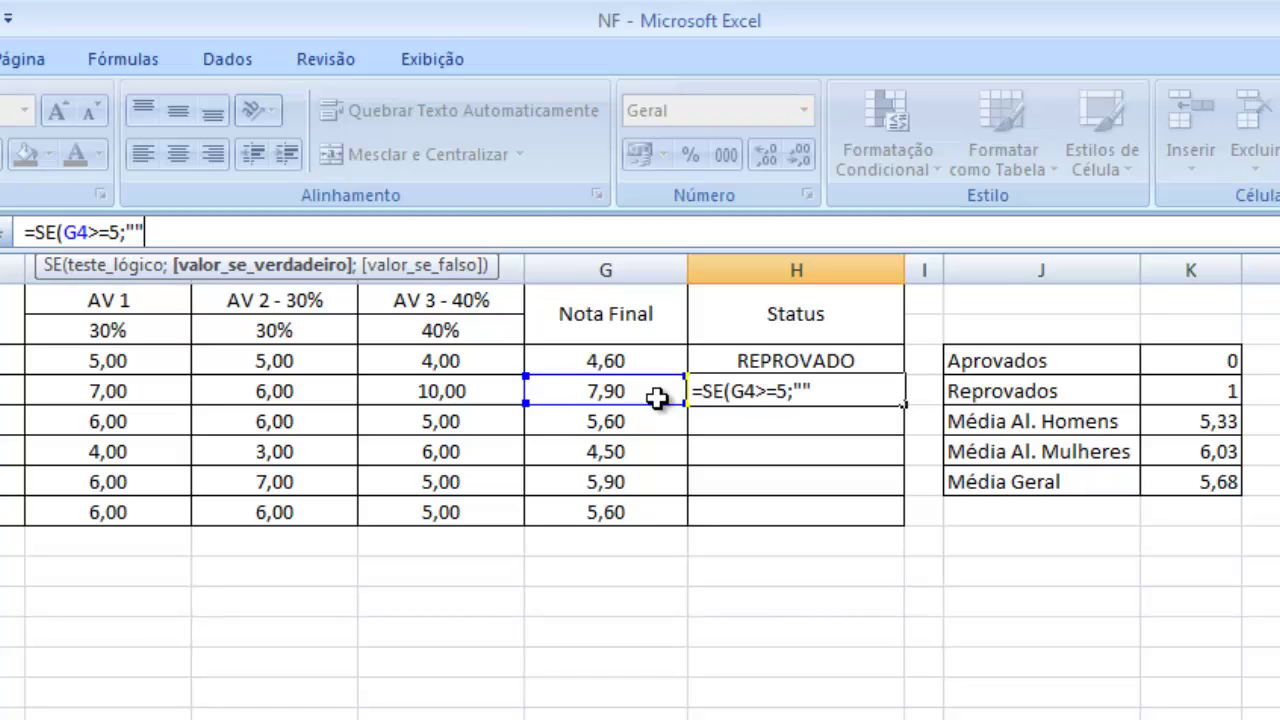
# - Complete the H4 formula with "APROVADO" as the value if true and "REPROVADO" as the value if false
pyautogui.click(134, 233)
pyautogui.write('APROVADO"')
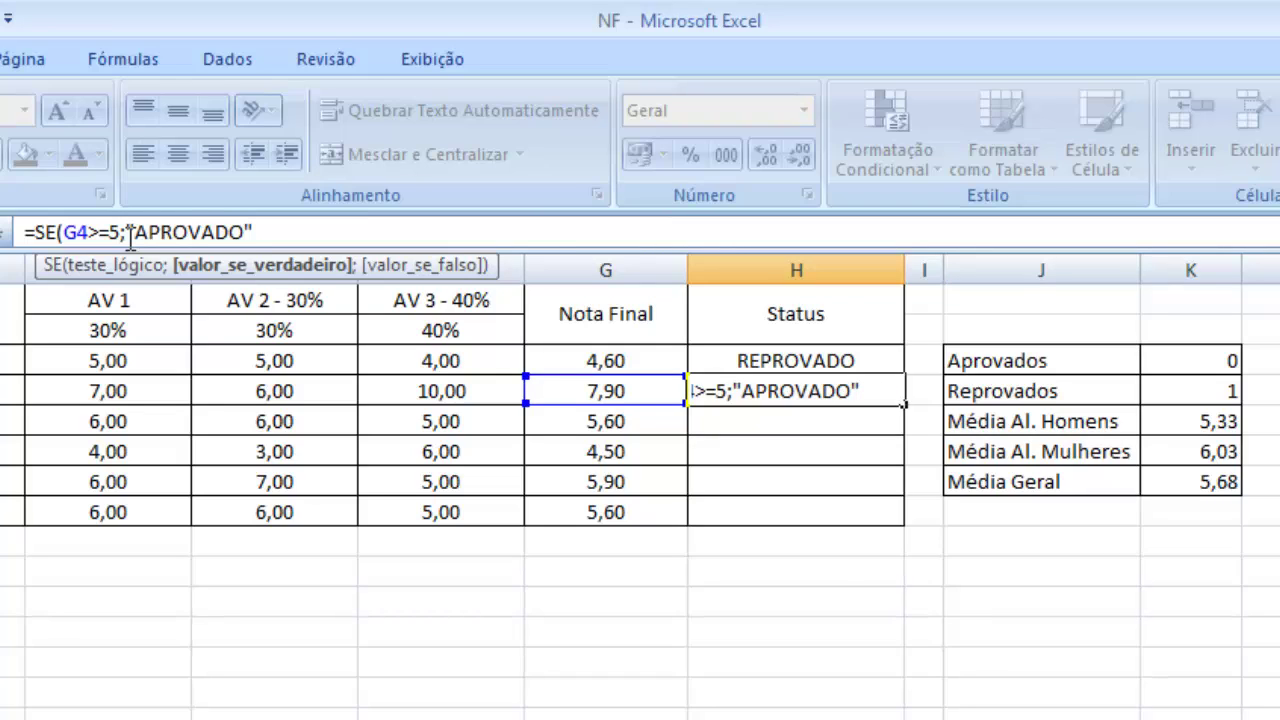
pyautogui.write(';"')
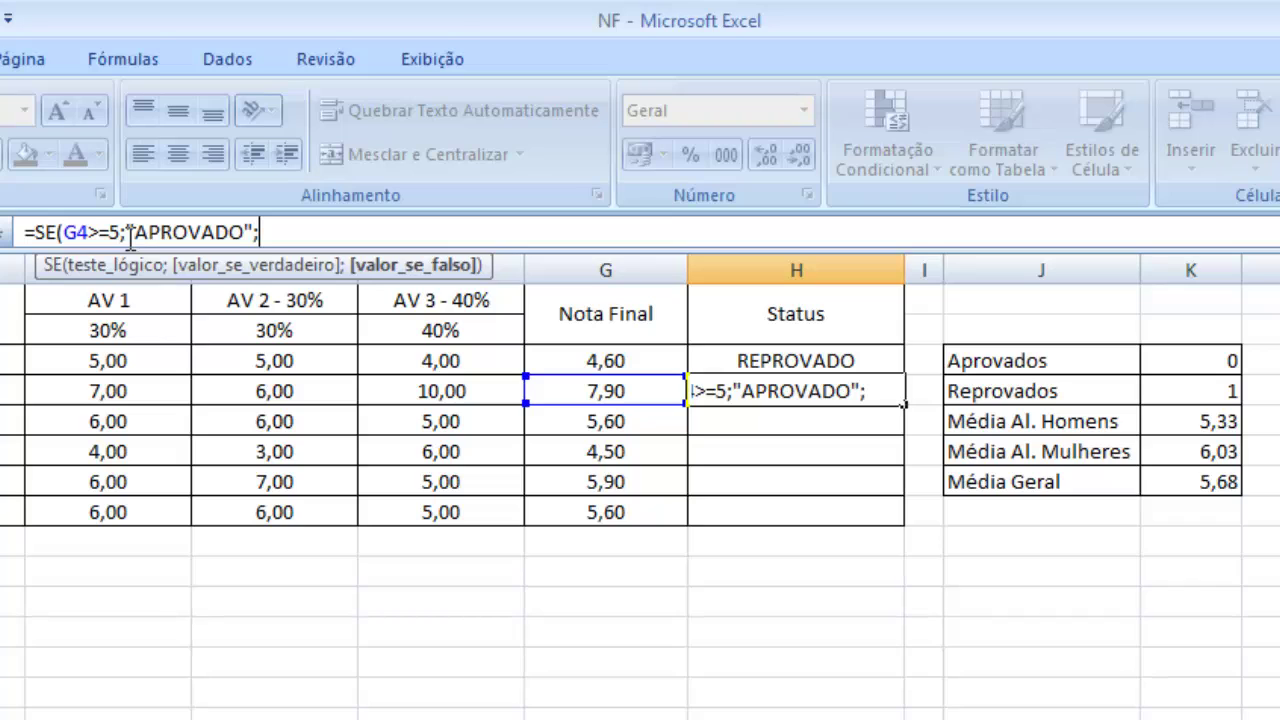
pyautogui.write('REPR')
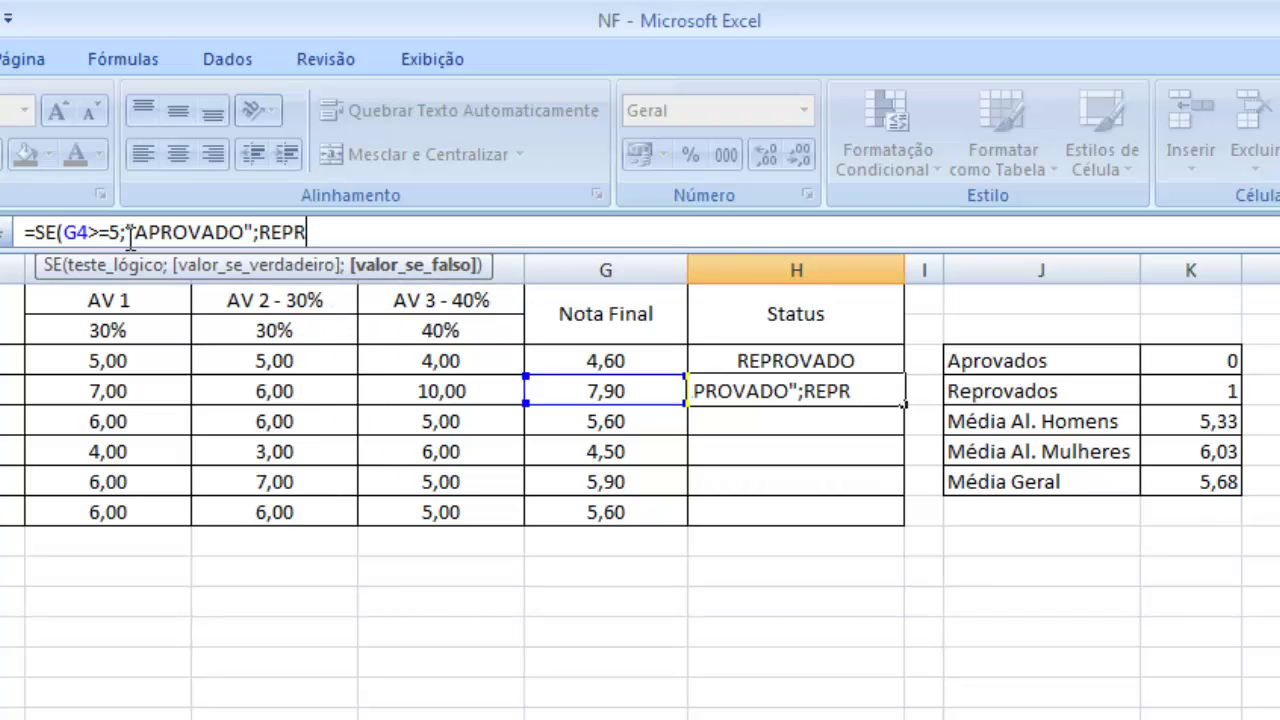
pyautogui.write('OVADO')
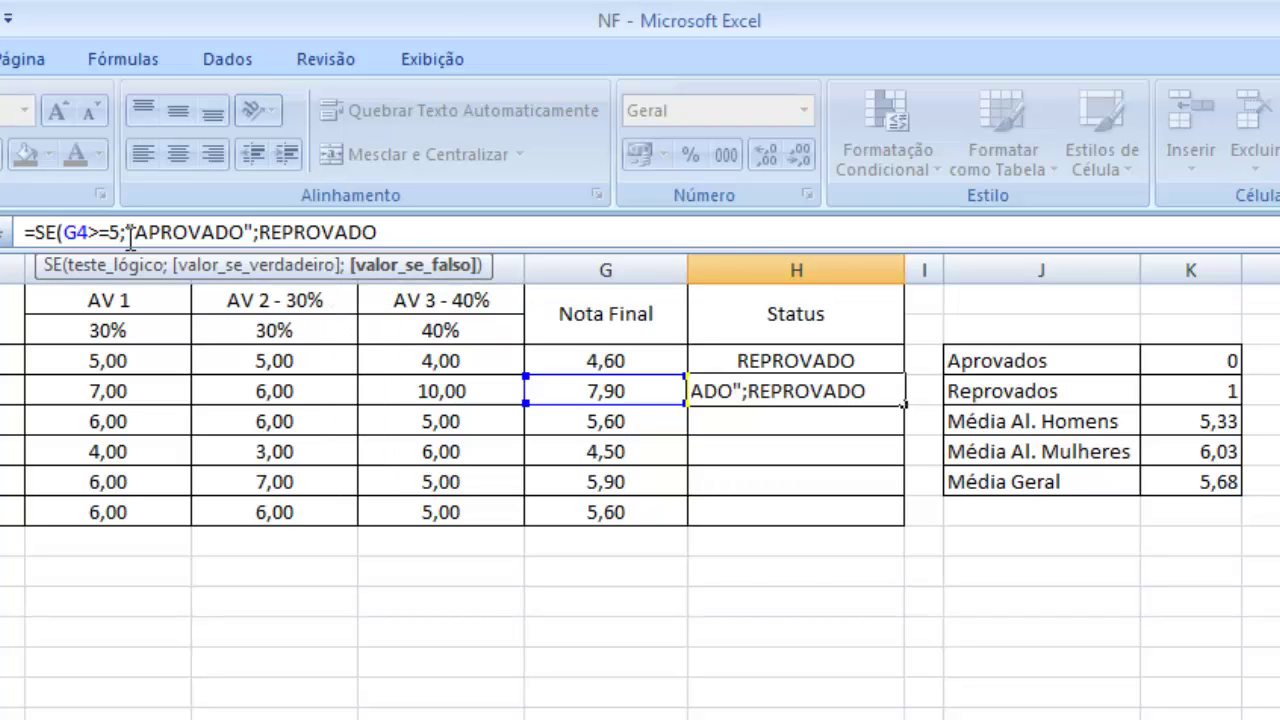
pyautogui.write('"')
pyautogui.click(262, 232)
pyautogui.write('"')
pyautogui.click(412, 224)
pyautogui.write(')')
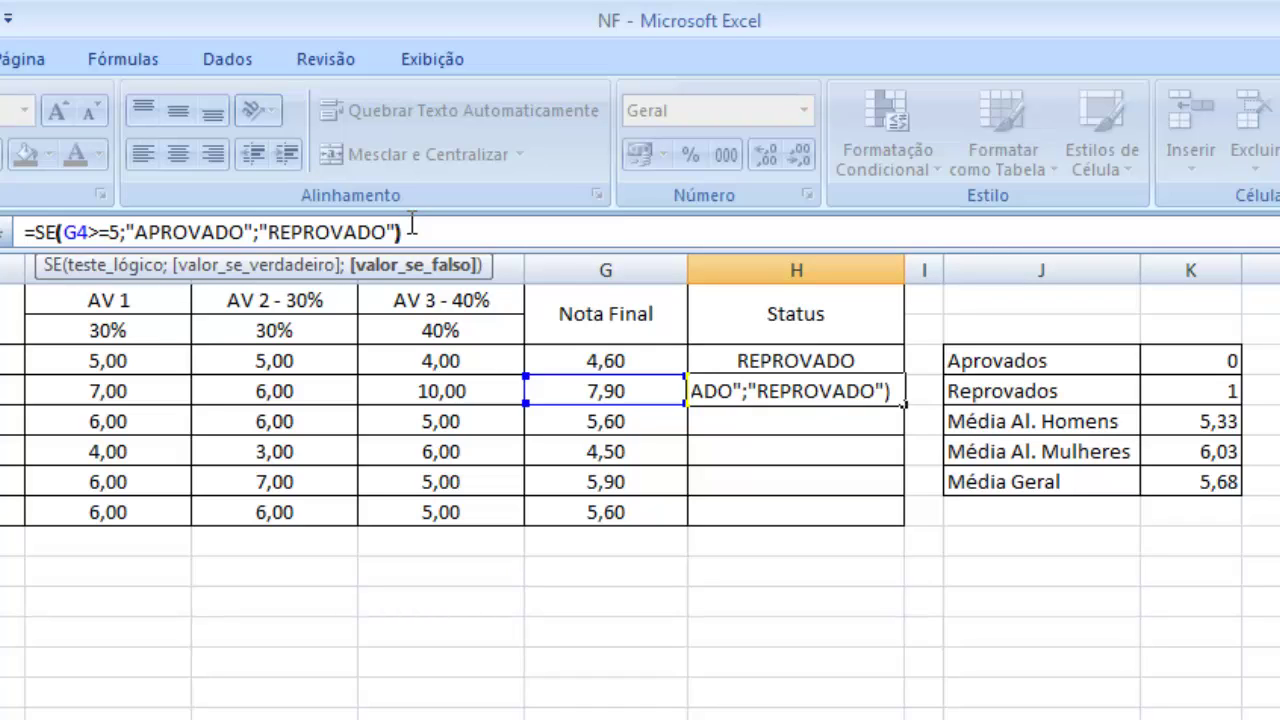
pyautogui.press('Return')
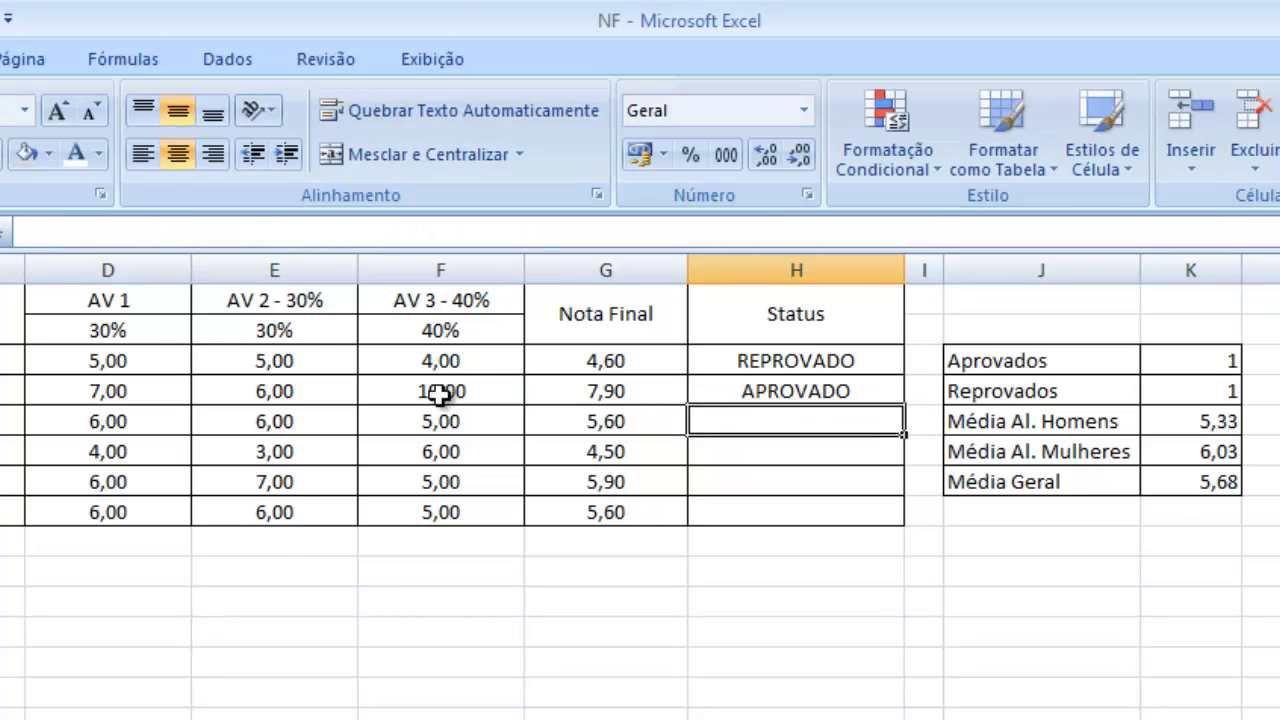
# - Fill the Status formula from H3 down through H8 for all the students
pyautogui.click(657, 391)
pyautogui.click(741, 390)
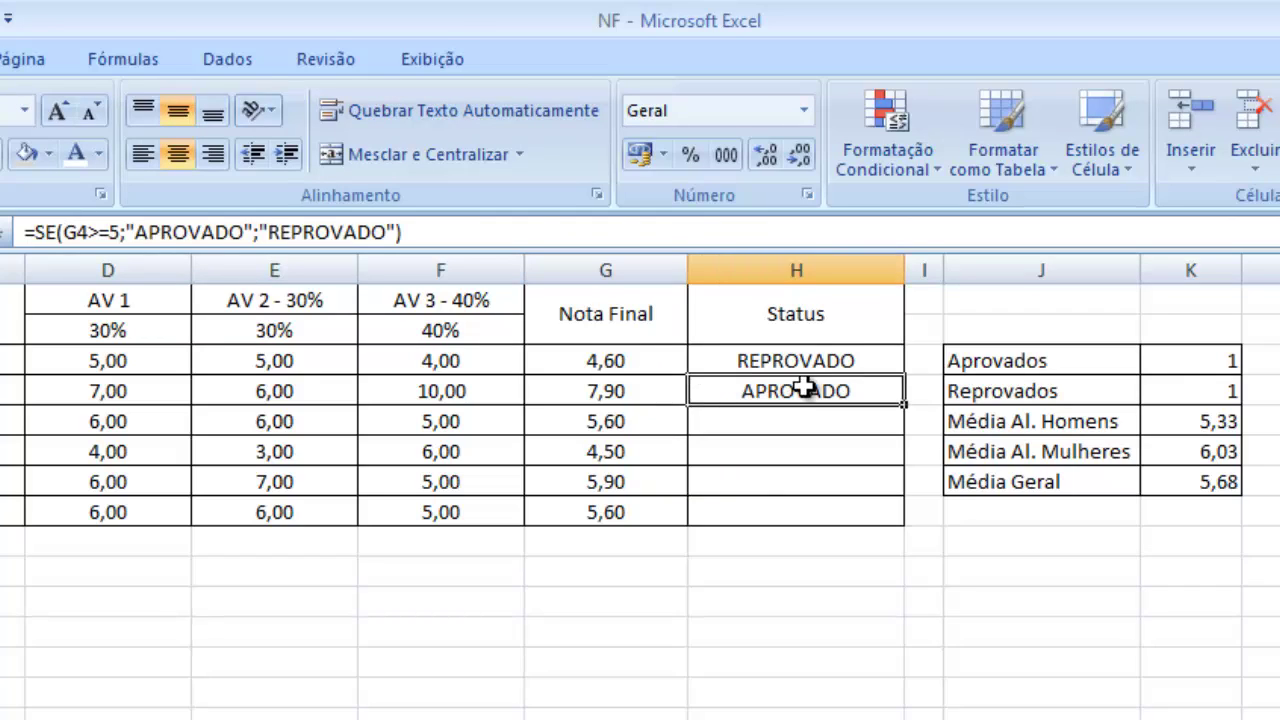
pyautogui.click(879, 372)
pyautogui.moveTo(879, 374); pyautogui.dragTo(888, 514)
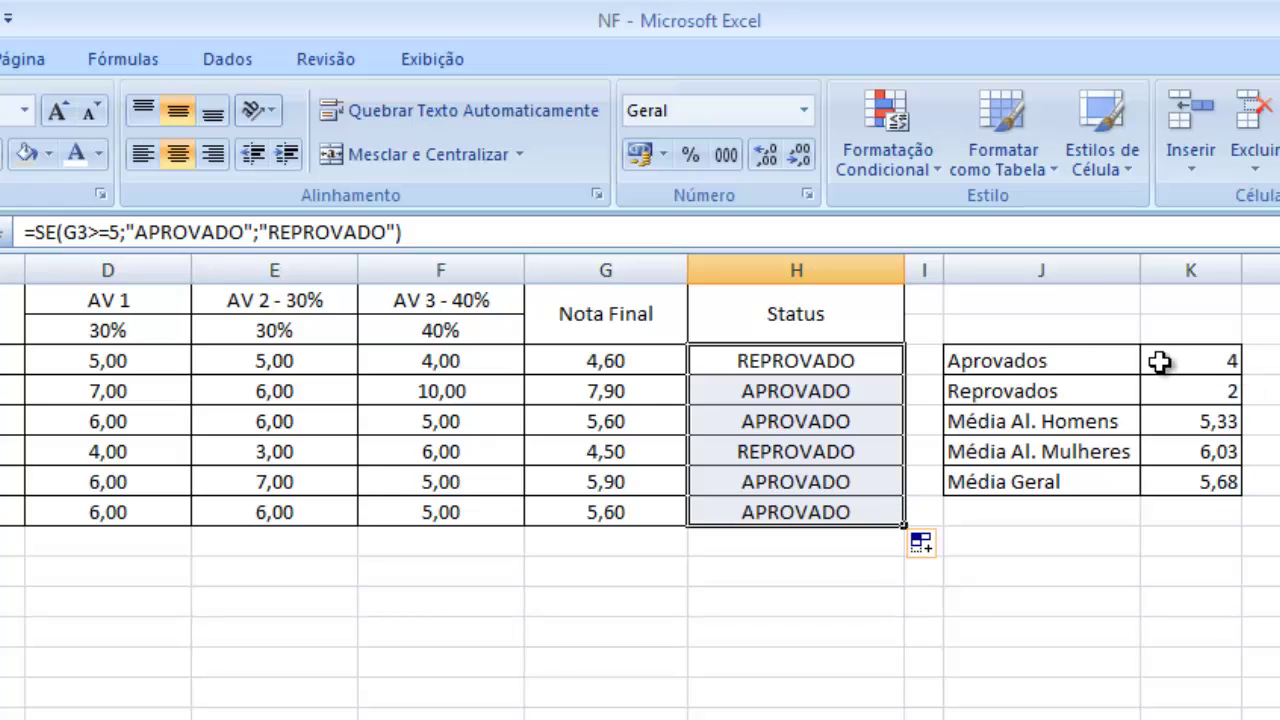
# - Clear the Aprovados count formula in K3 and highlight the Status range H3:H8 it counts
pyautogui.click(1197, 363)
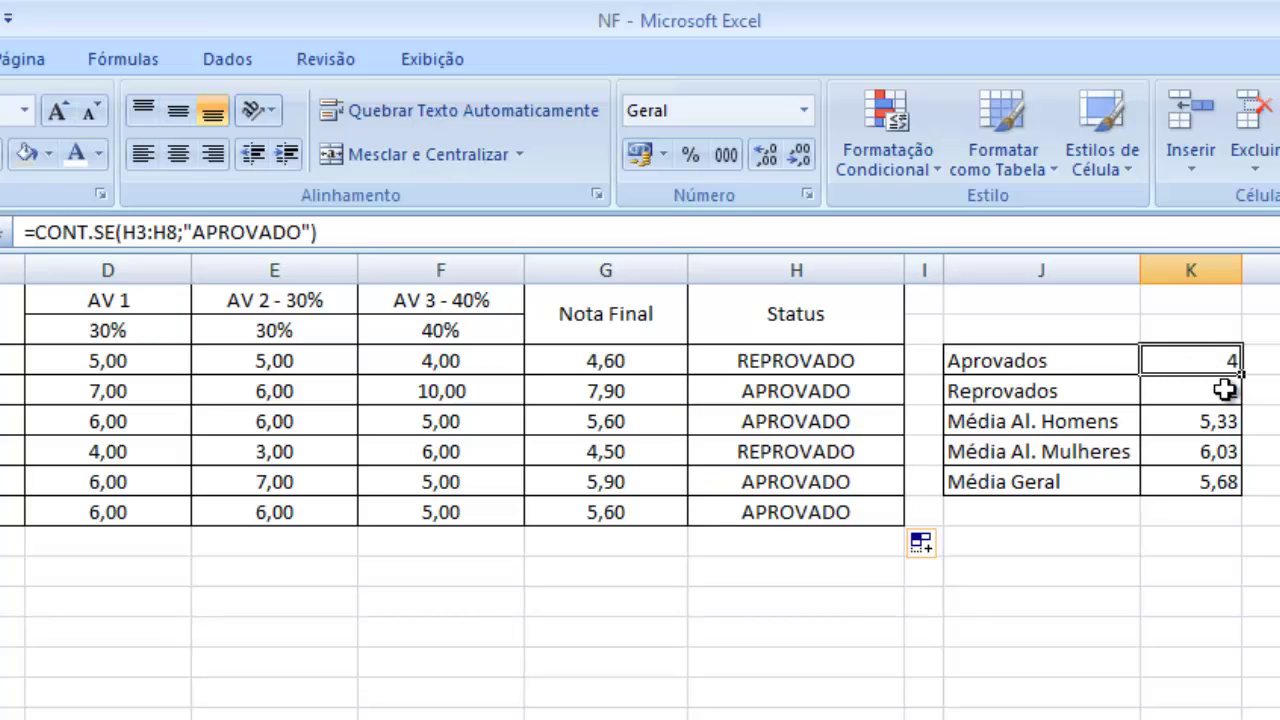
pyautogui.press('Delete')
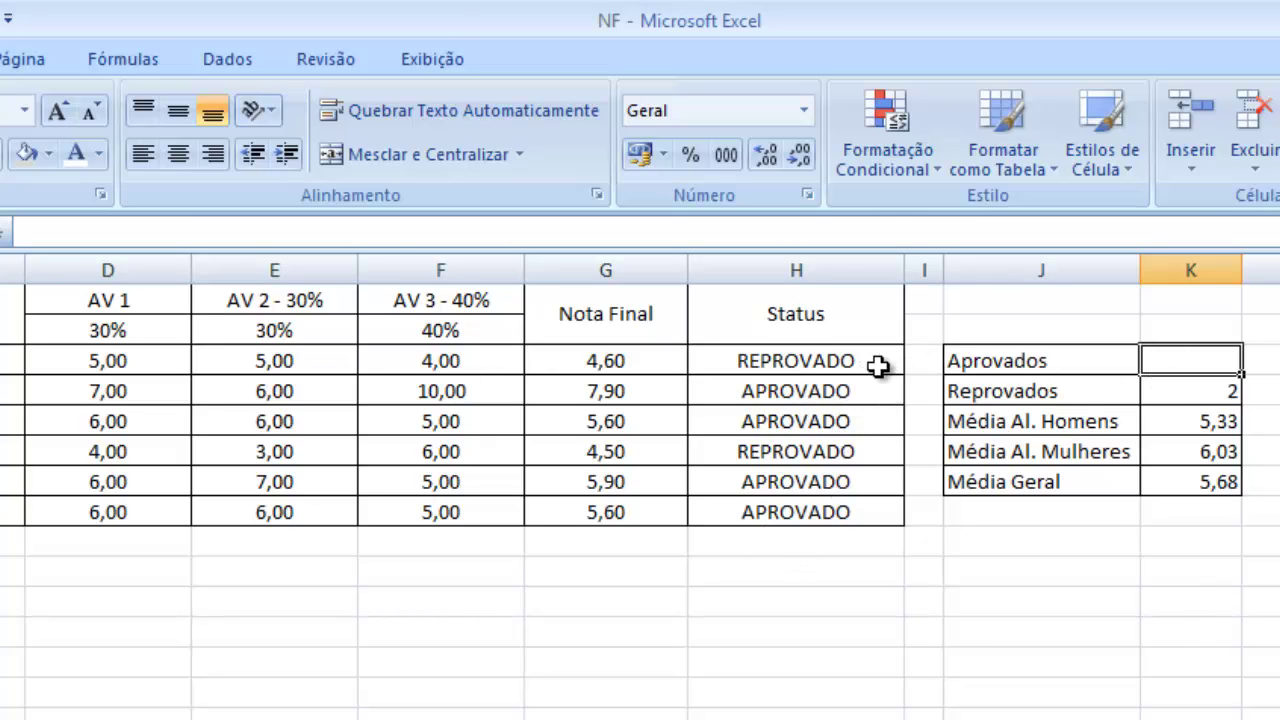
pyautogui.moveTo(877, 361); pyautogui.dragTo(855, 515)
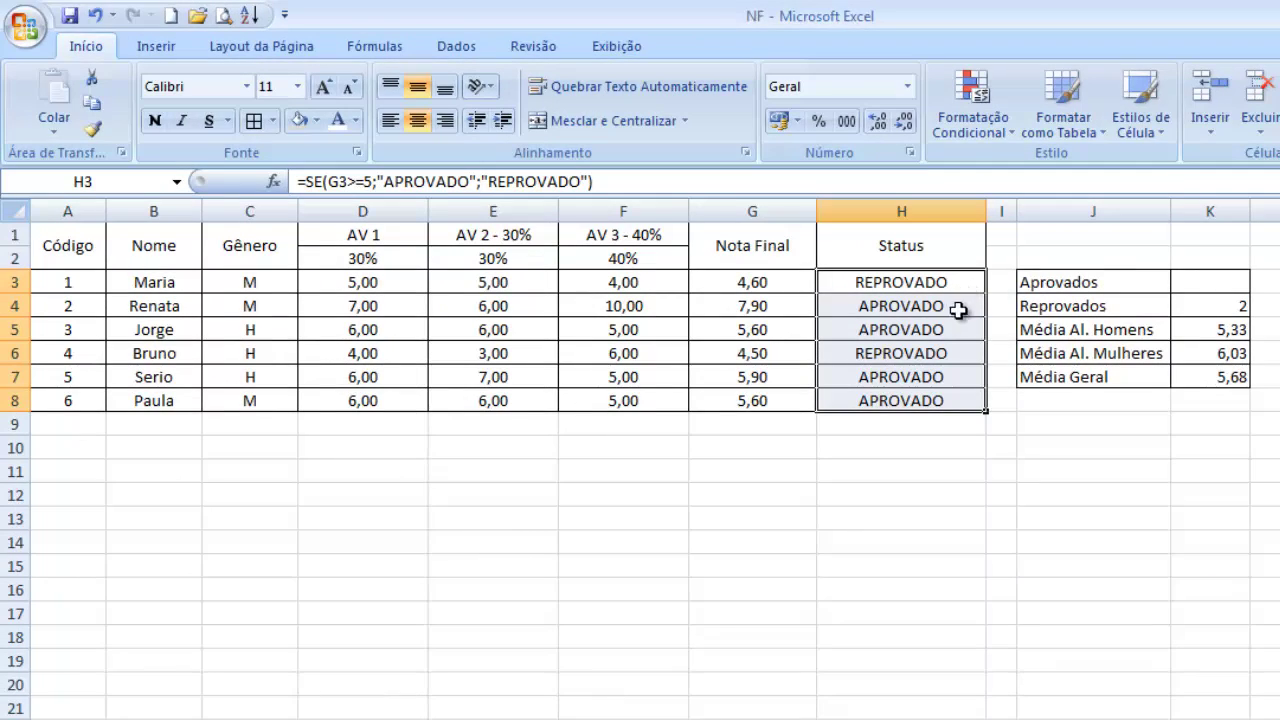
# - Begin the Aprovados formula in K3 with =CONT.SE( and the Status range H3:H8 as its interval
pyautogui.click(1205, 280)
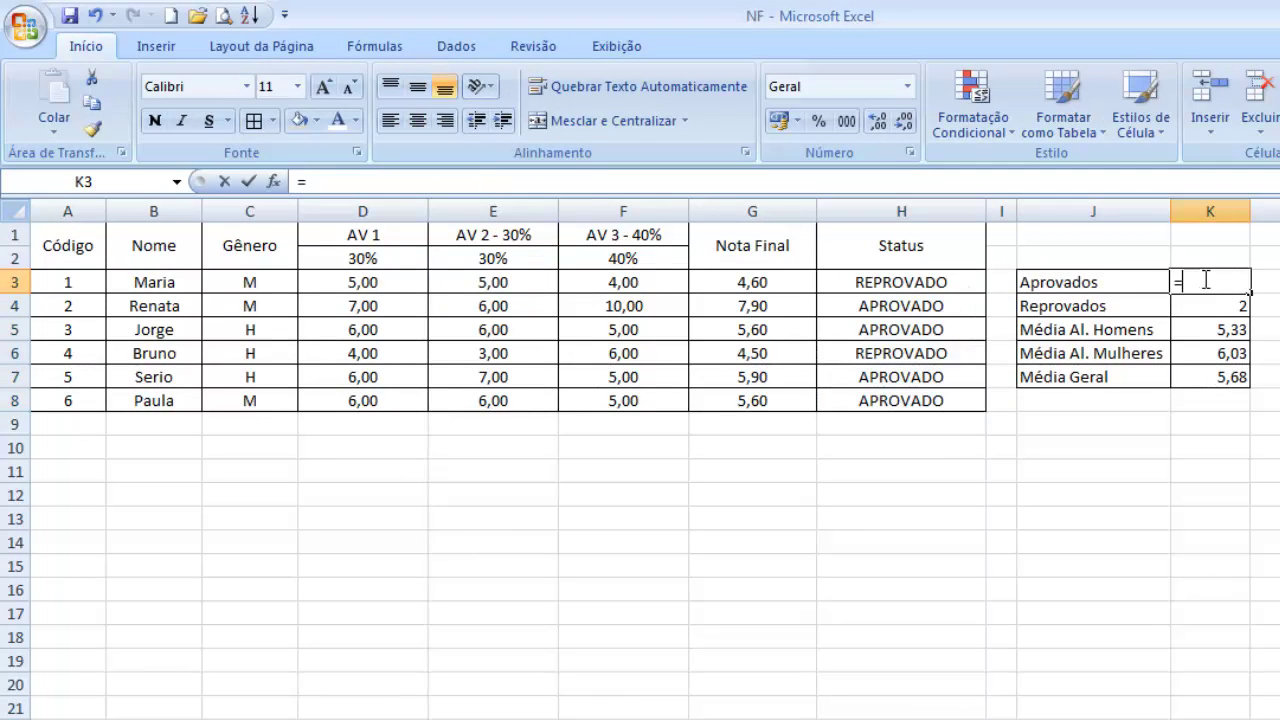
pyautogui.write('=')
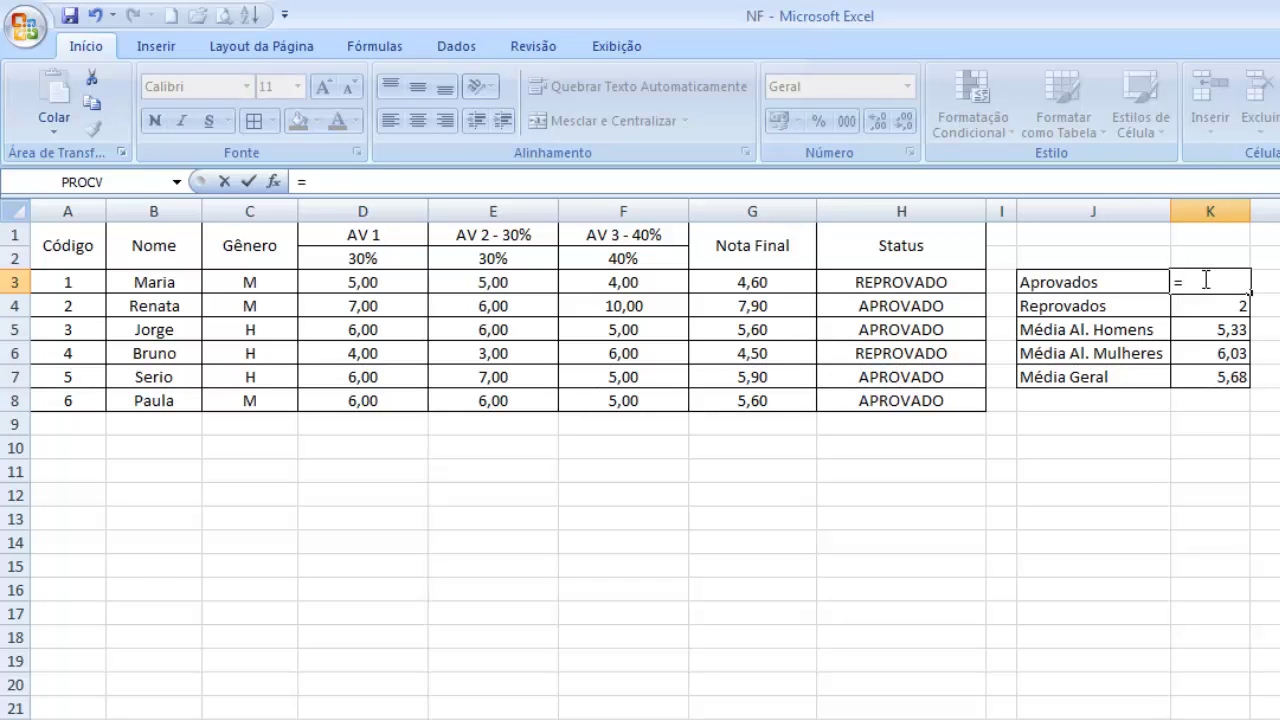
pyautogui.write('cOnt.')
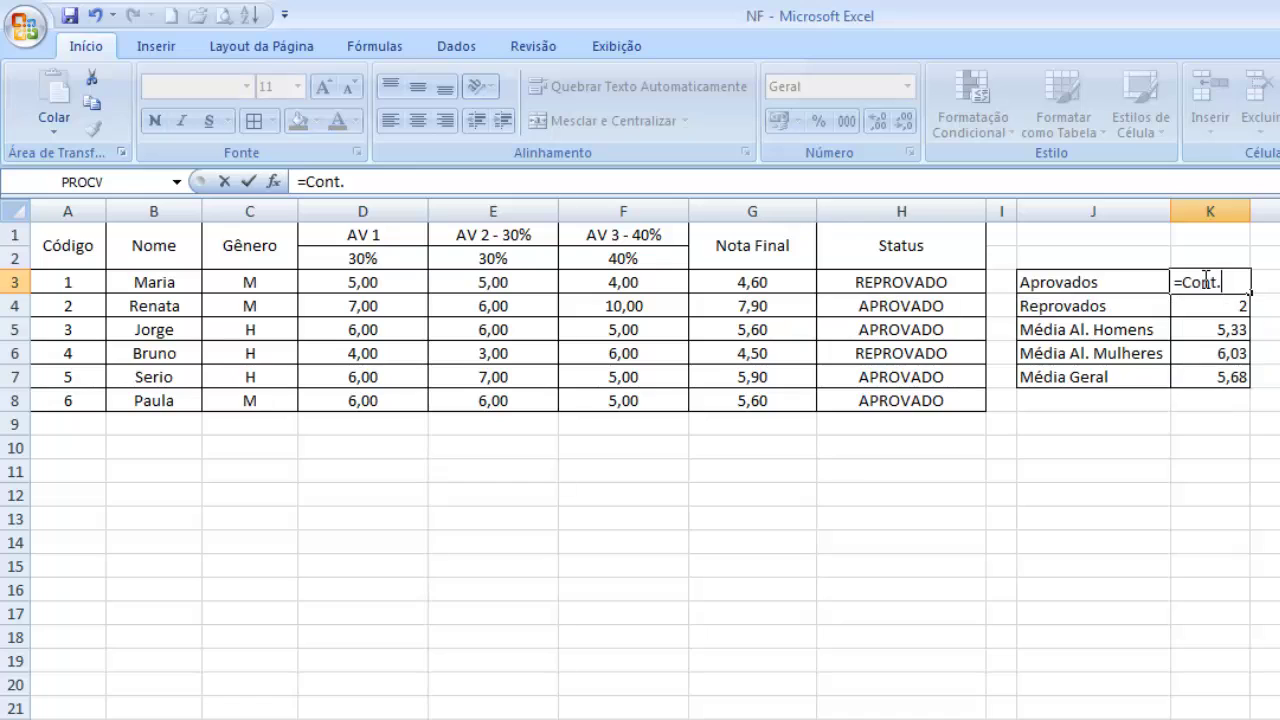
pyautogui.write('se')
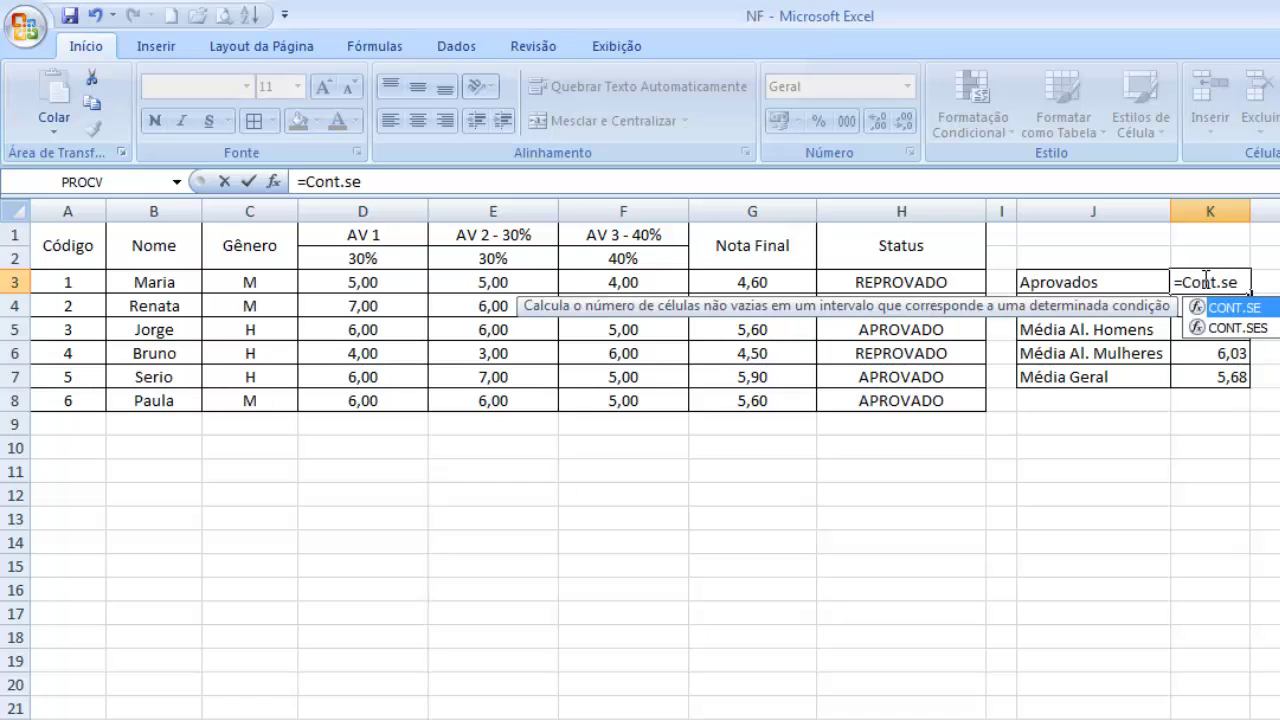
pyautogui.write('(')
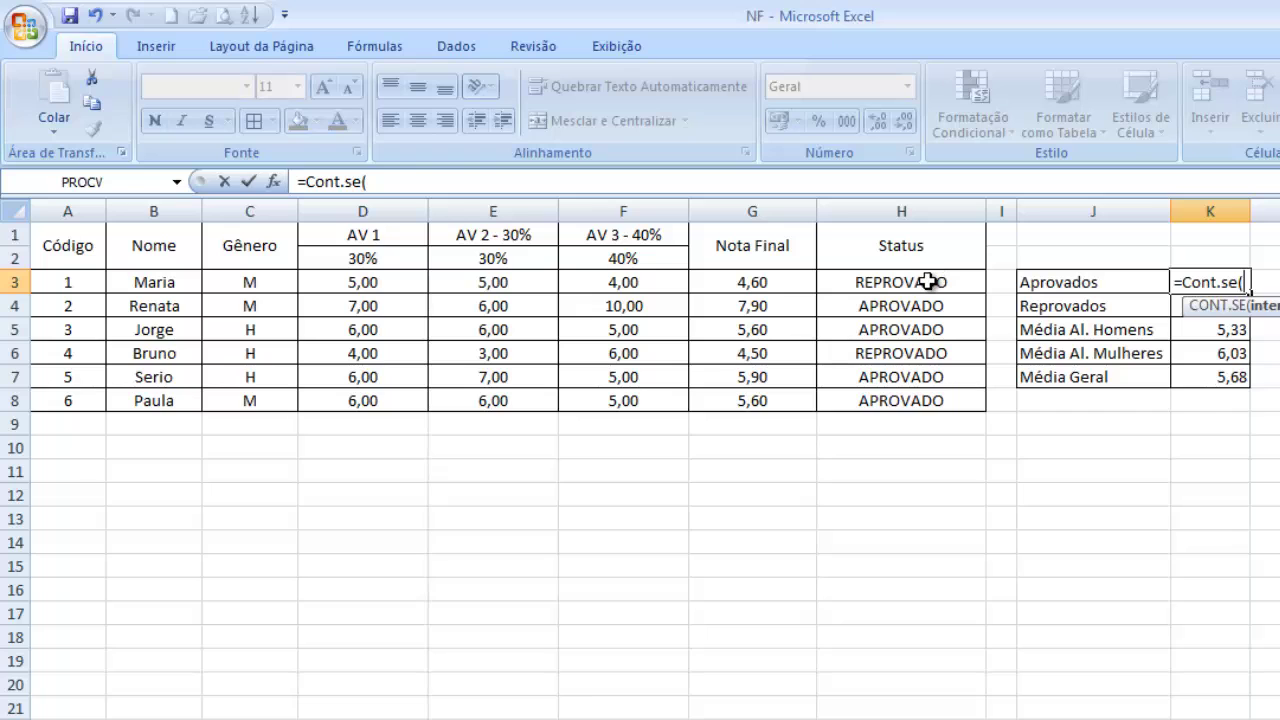
pyautogui.moveTo(928, 282); pyautogui.dragTo(918, 402)
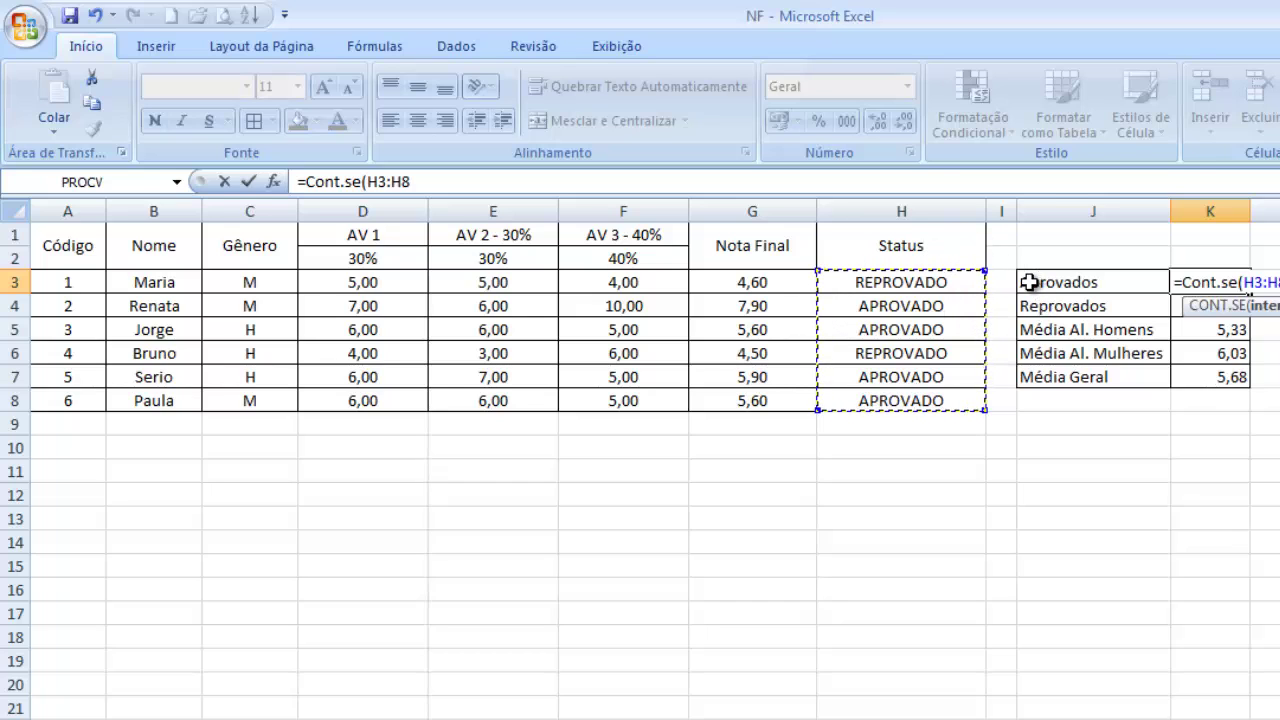
# - Complete the K3 formula with "APROVADO" as the counting criterion and check the Aprovados row
pyautogui.write(';')
pyautogui.click(437, 184)
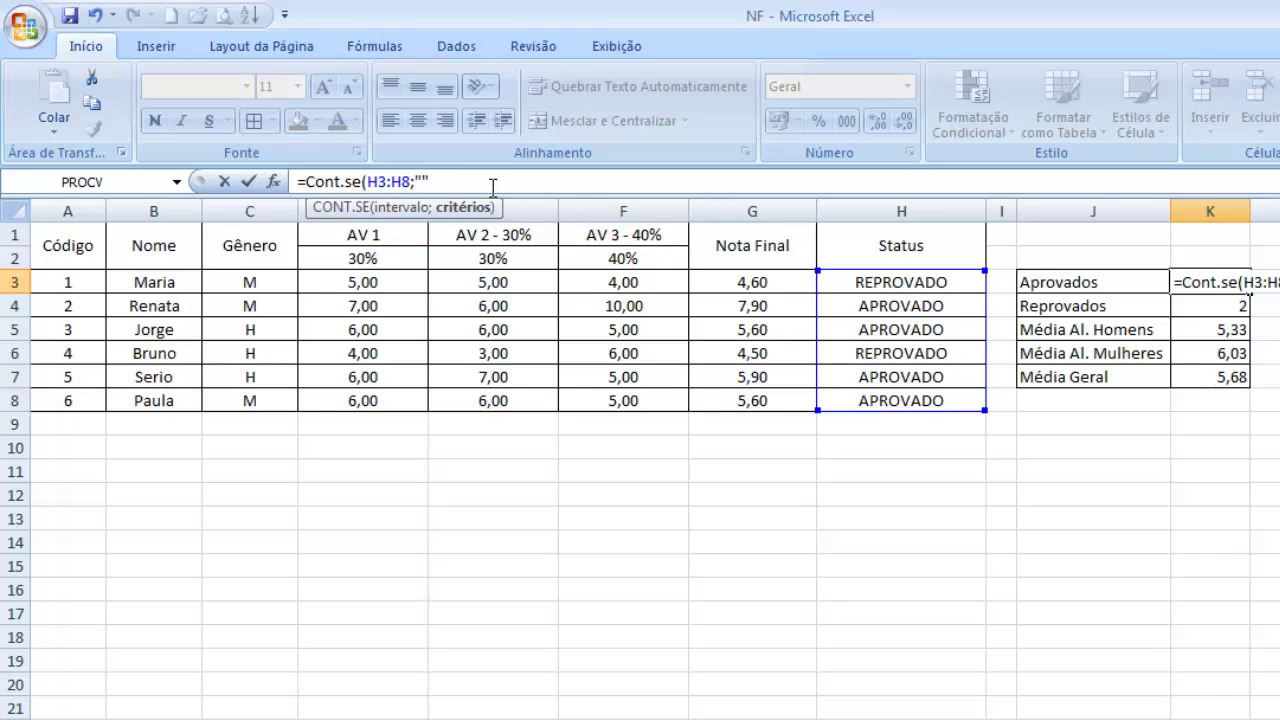
pyautogui.write('ROVADO"')
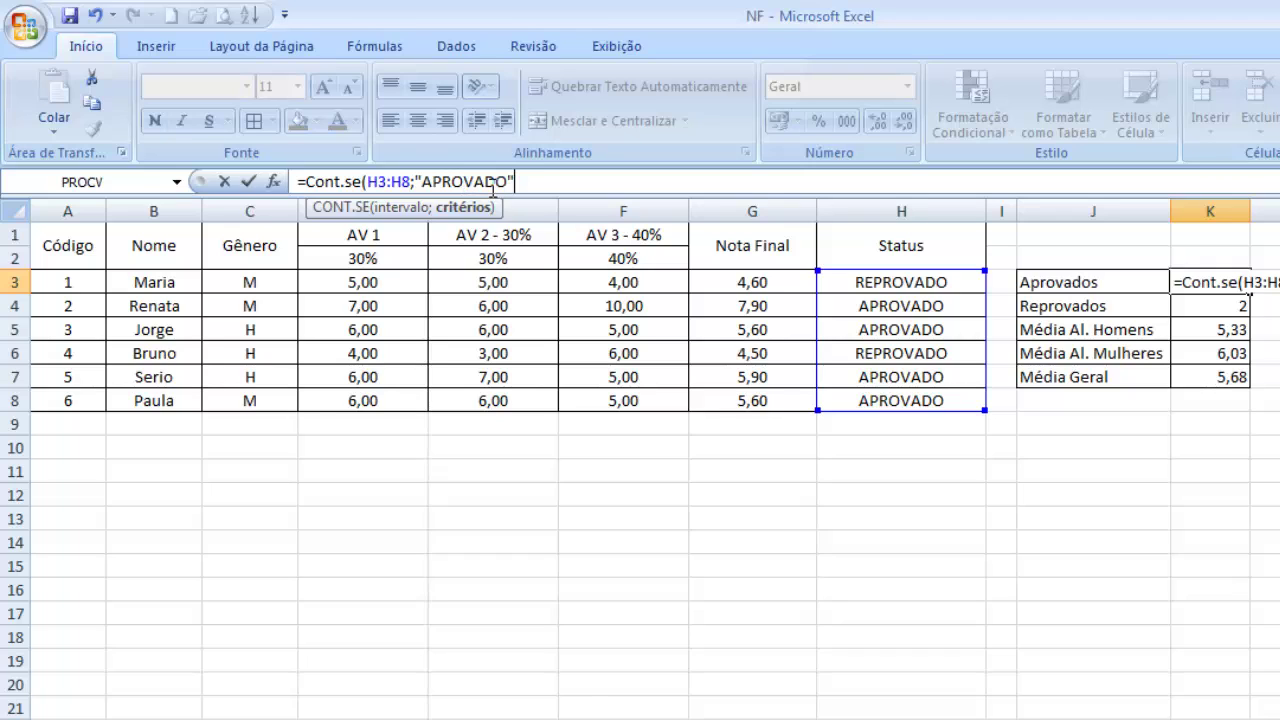
pyautogui.write(')')
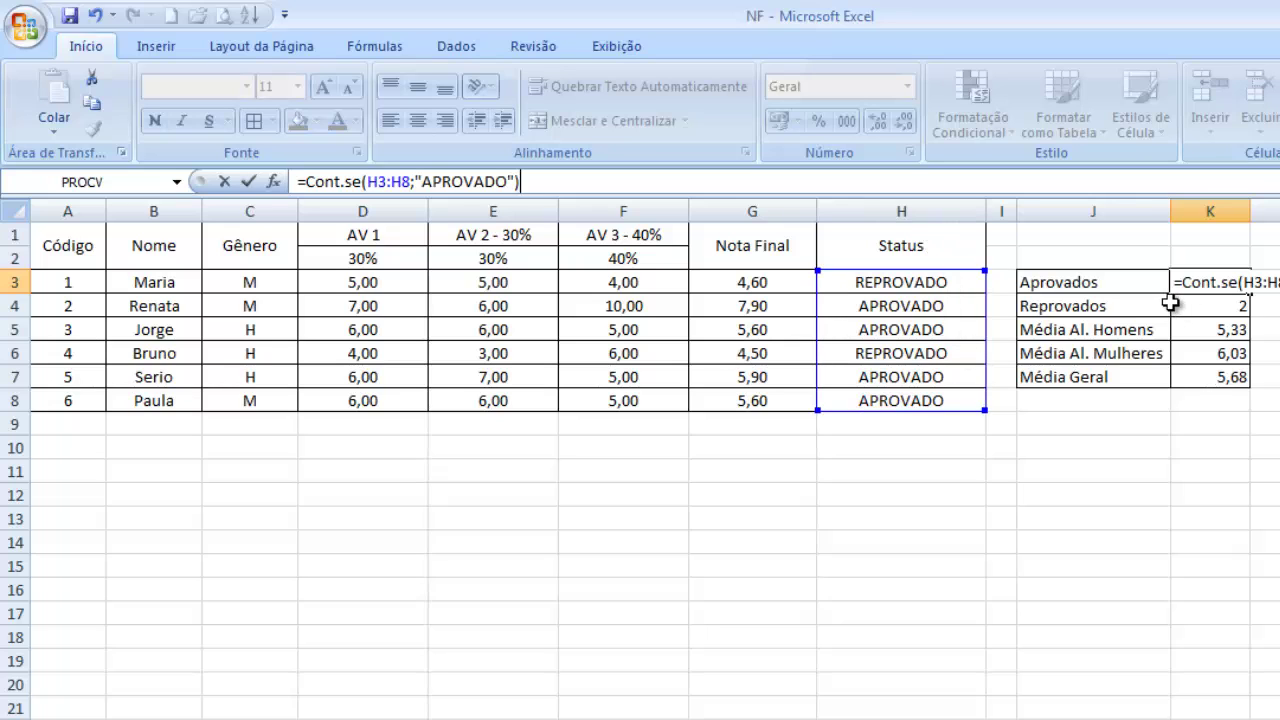
pyautogui.press('Return')
pyautogui.click(1210, 280)
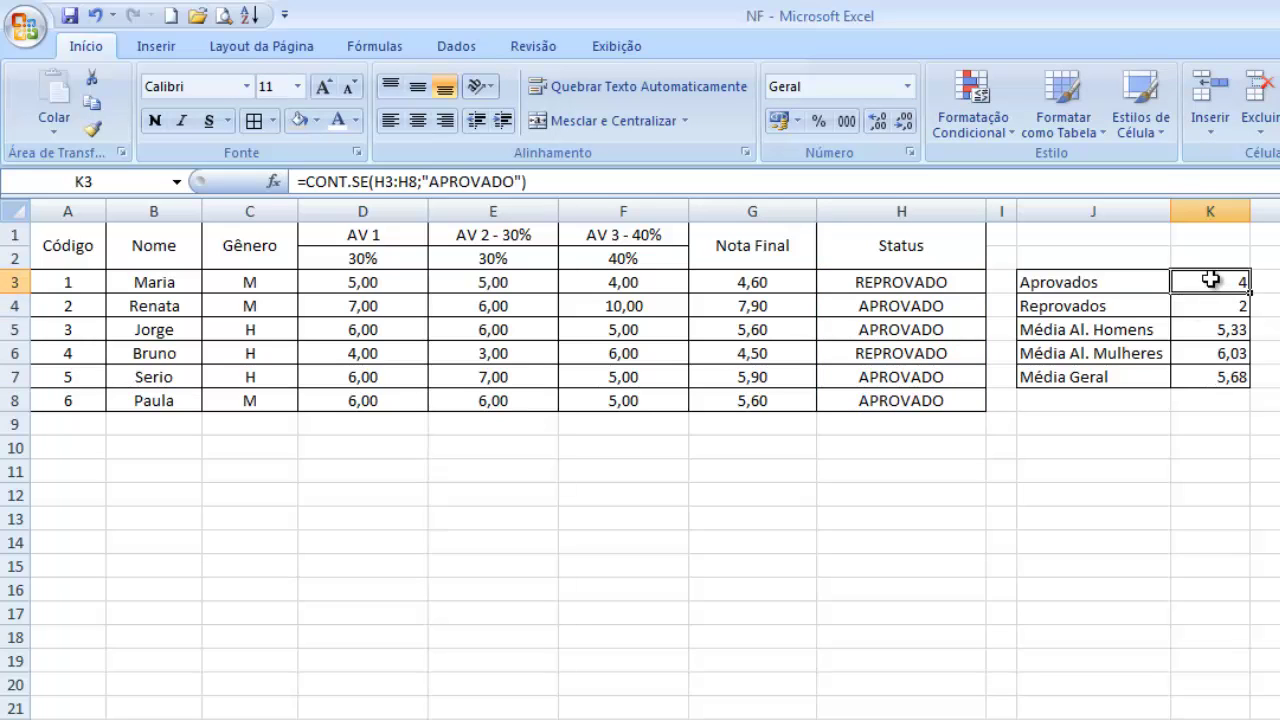
pyautogui.moveTo(1234, 278); pyautogui.dragTo(1100, 283)
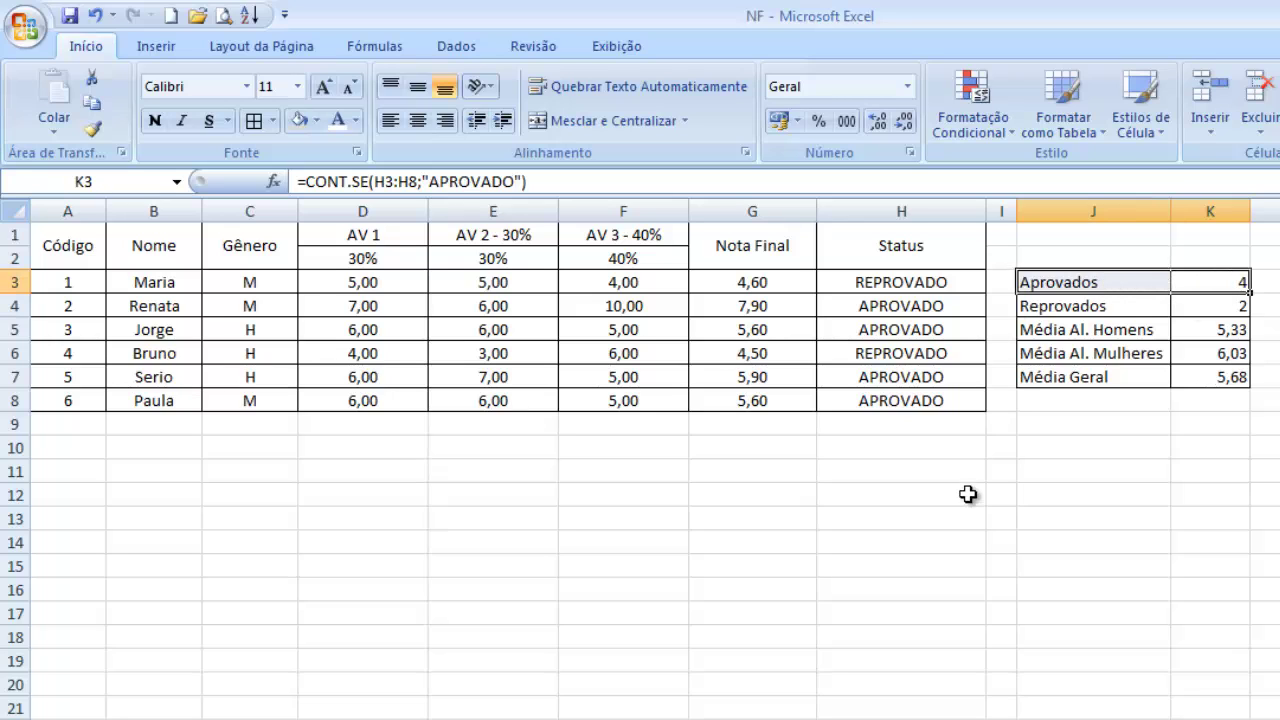
# - Examine the Reprovados CONT.SE formula in K4, including its range and criterion
pyautogui.click(1128, 307)
pyautogui.click(1222, 310)
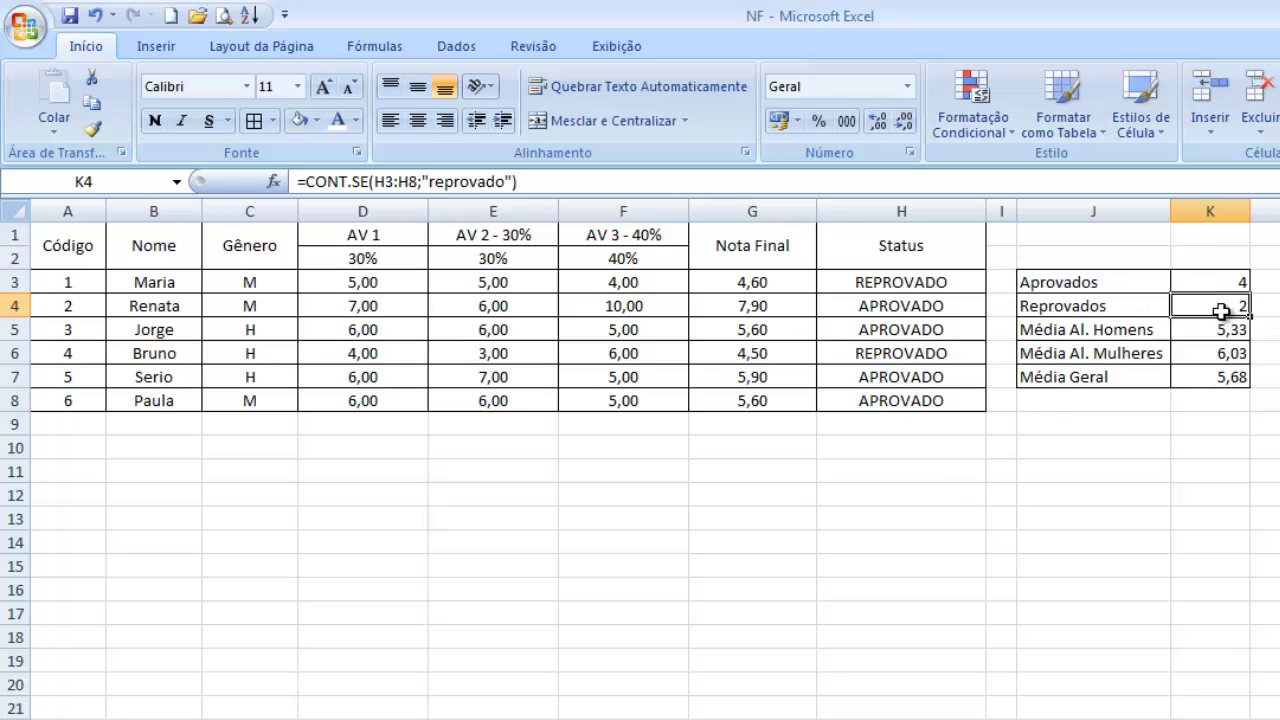
pyautogui.click(537, 182)
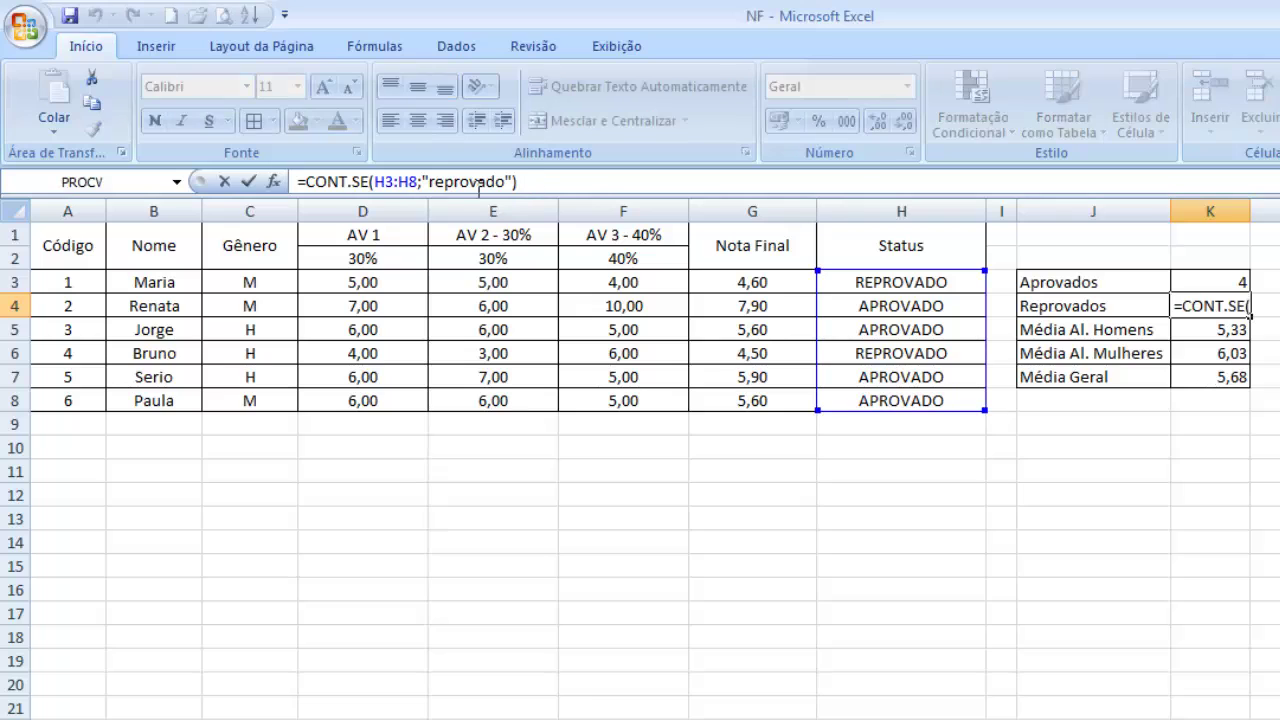
pyautogui.click(371, 181)
pyautogui.press('Return')
pyautogui.click(1227, 306)
pyautogui.moveTo(1057, 306); pyautogui.dragTo(1238, 318)
# - Erase the existing MÉDIASE formula for Média Al. Homens in K5, leaving only the equals sign
pyautogui.click(1228, 330)
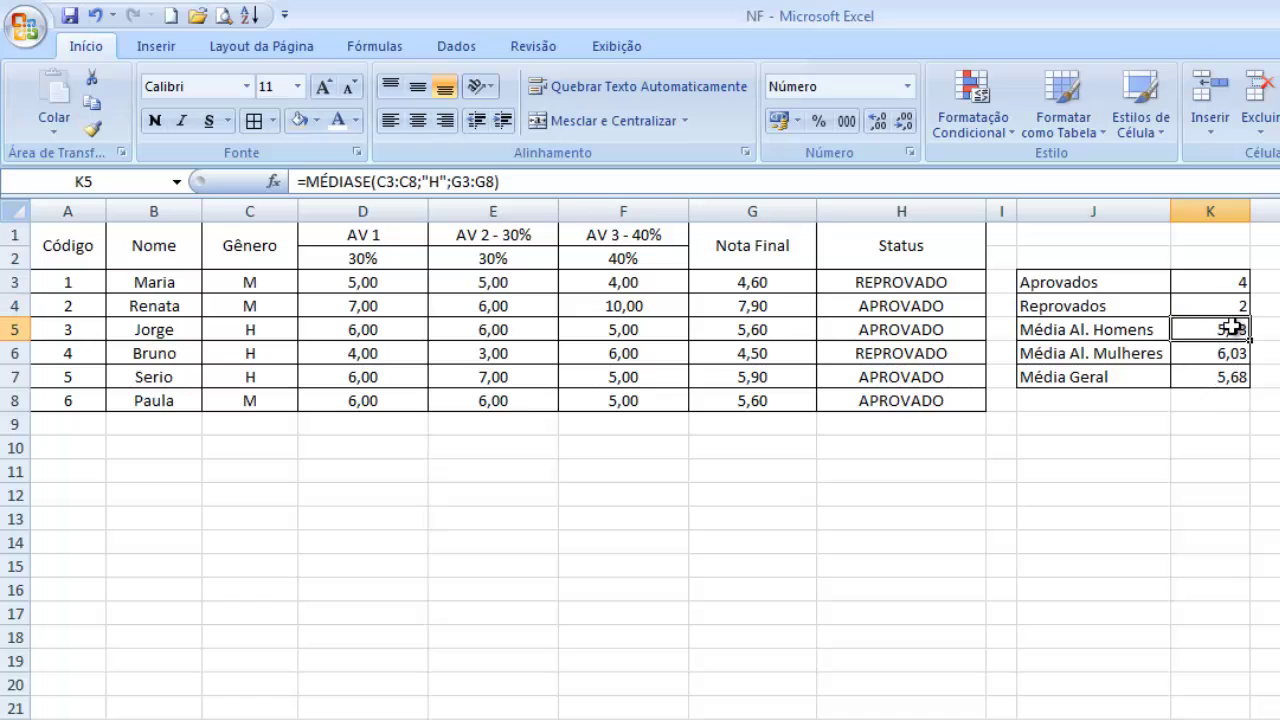
pyautogui.click(662, 176)
pyautogui.press('BackSpace')
pyautogui.press('BackSpace')
pyautogui.press('BackSpace')
pyautogui.press('BackSpace')
pyautogui.press('BackSpace')
pyautogui.press('BackSpace')
pyautogui.press('BackSpace')
pyautogui.press('BackSpace')
pyautogui.press('BackSpace')
pyautogui.press('BackSpace')
pyautogui.press('BackSpace')
pyautogui.press('BackSpace')
pyautogui.press('BackSpace')
pyautogui.press('BackSpace')
pyautogui.press('BackSpace')
pyautogui.press('BackSpace')
pyautogui.press('BackSpace')
pyautogui.press('BackSpace')
pyautogui.press('BackSpace')
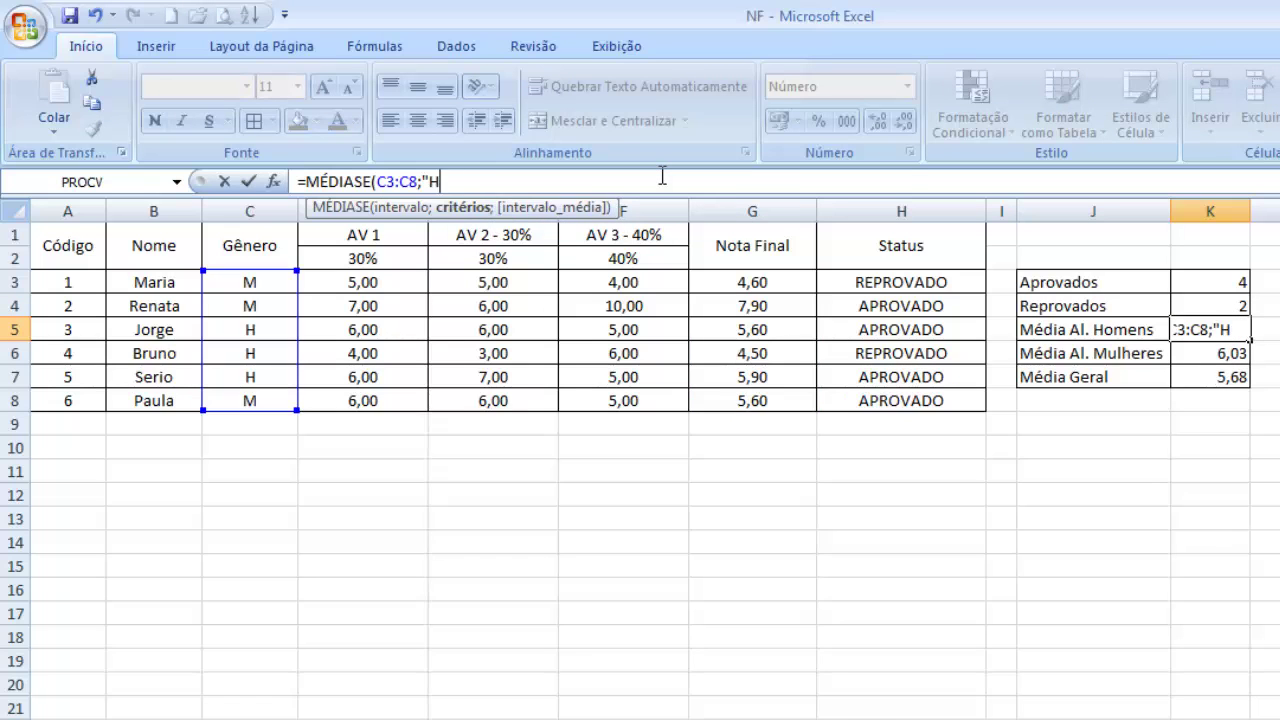
pyautogui.press('BackSpace')
pyautogui.press('BackSpace')
pyautogui.press('BackSpace')
pyautogui.press('BackSpace')
pyautogui.press('BackSpace')
pyautogui.press('BackSpace')
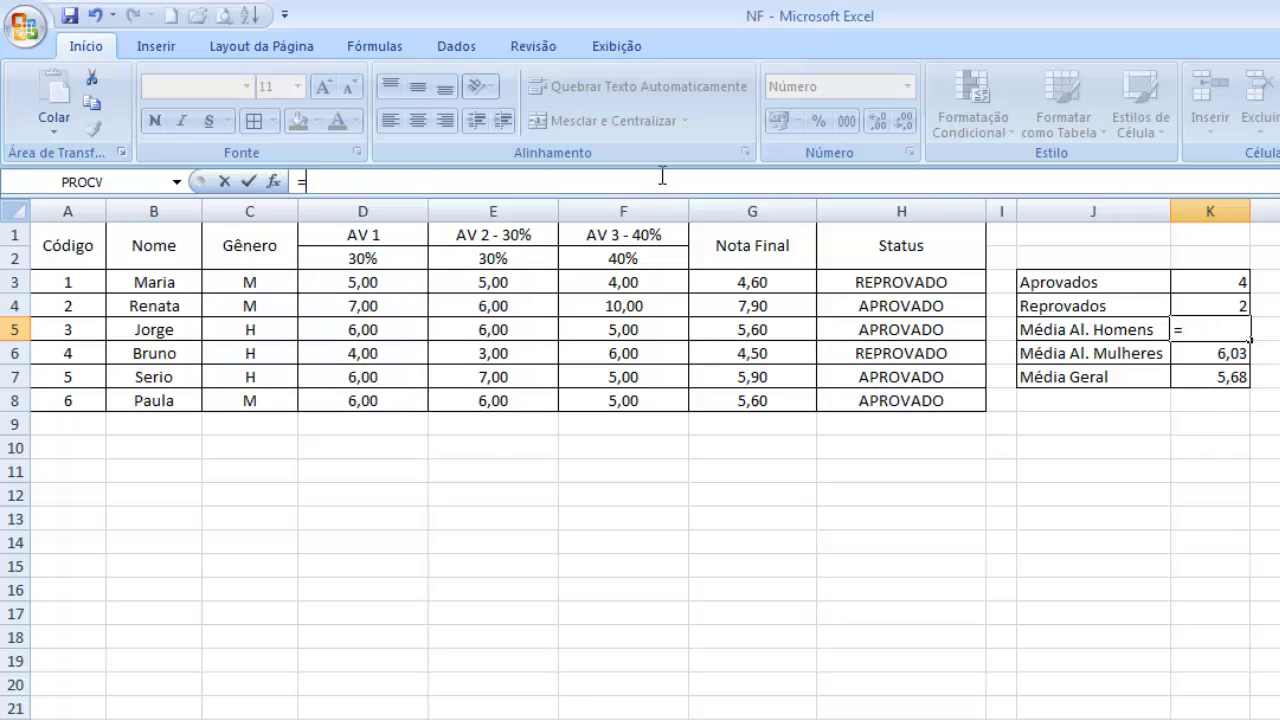
# - Enter =MÉDIASE(C3:C8;"H";G3:G8) in K5 to average the Nota Final of the male students
pyautogui.write('=')
pyautogui.click(1230, 323)
pyautogui.write('MÉD')
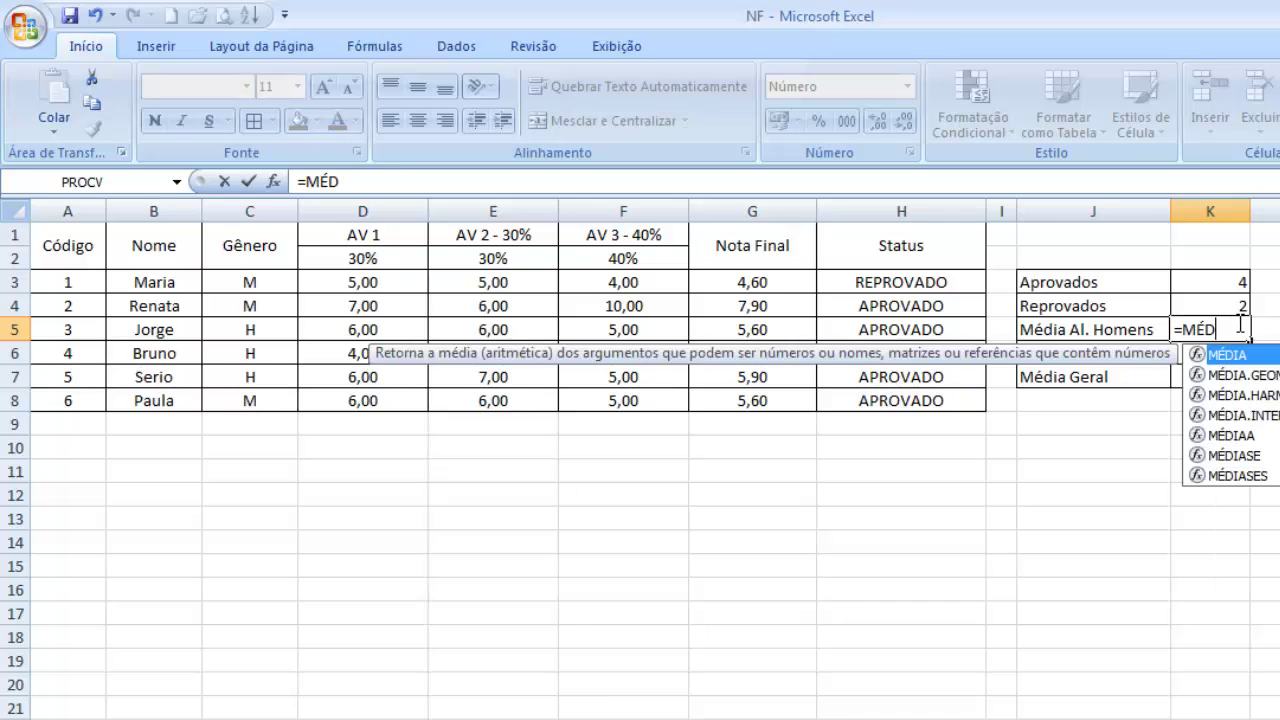
pyautogui.write('IASE')
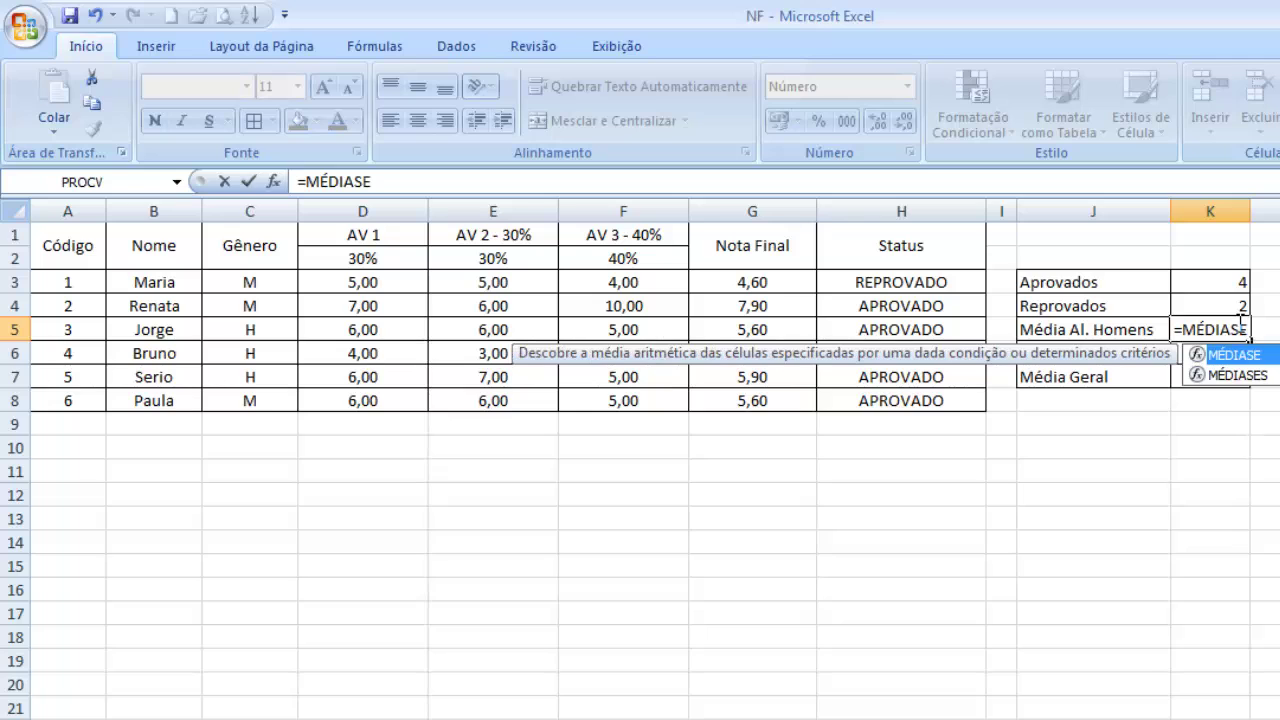
pyautogui.write('(')
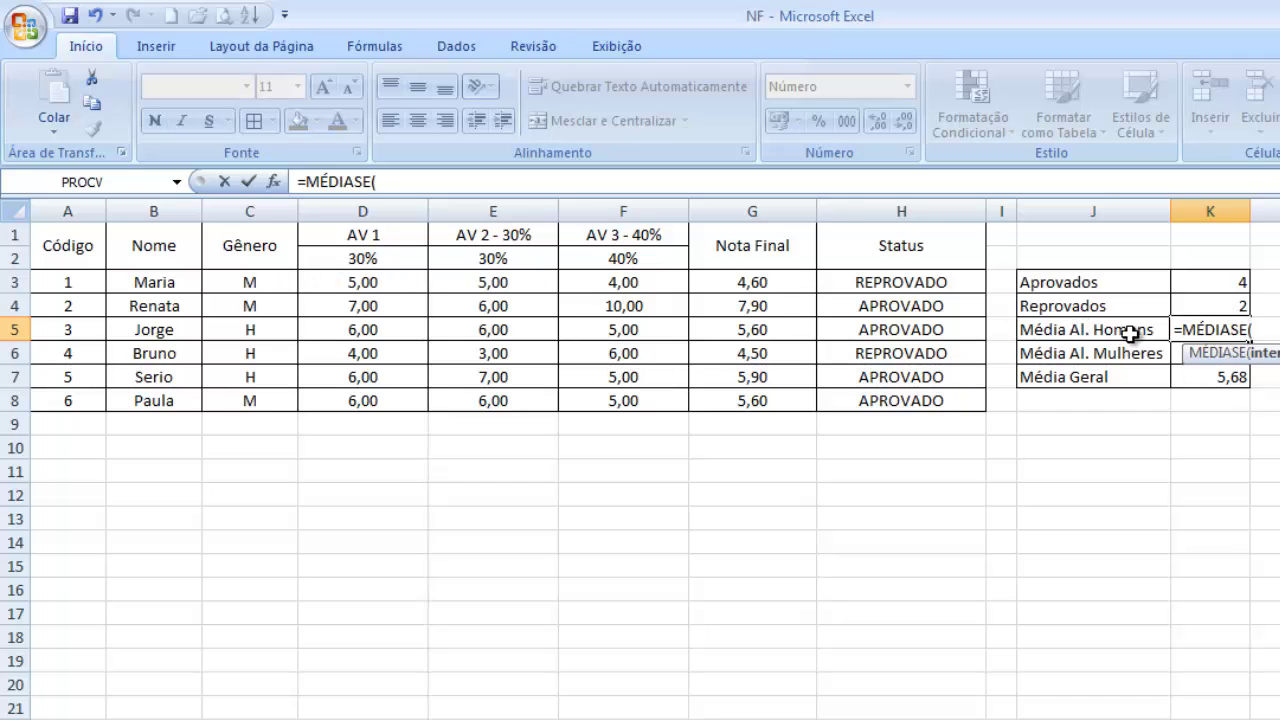
pyautogui.moveTo(258, 282); pyautogui.dragTo(266, 398)
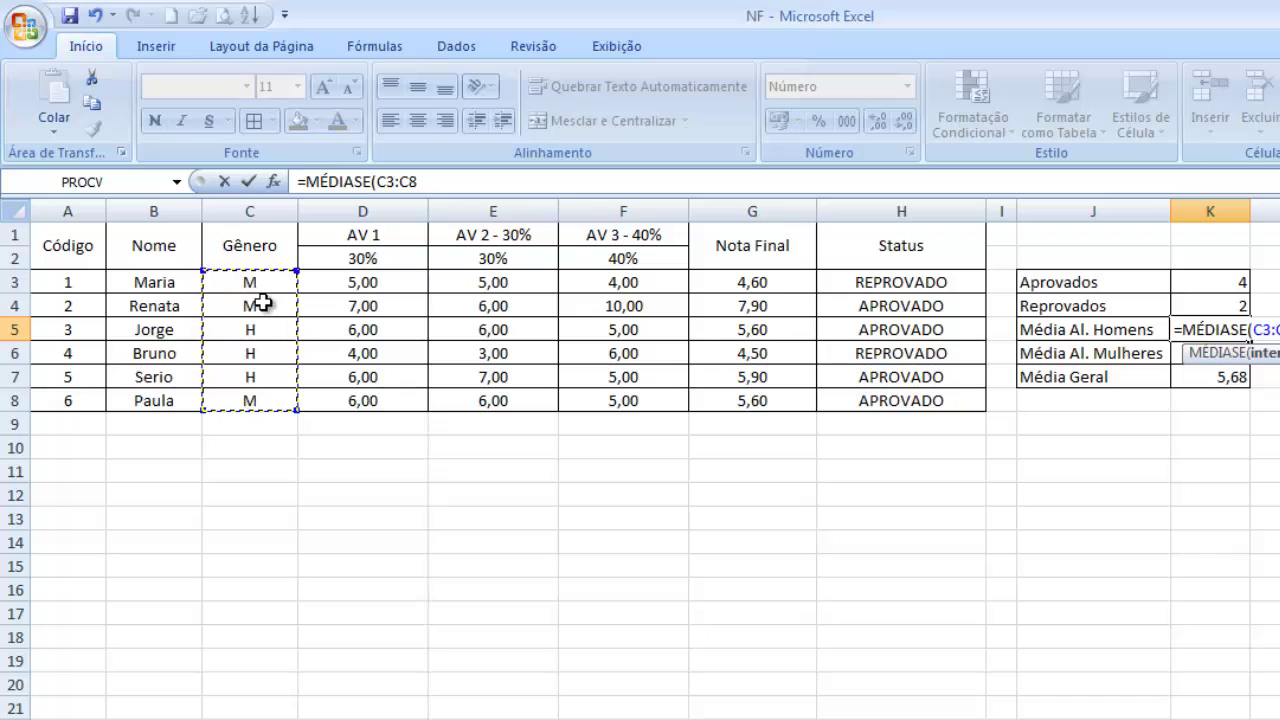
pyautogui.write(';"H";')
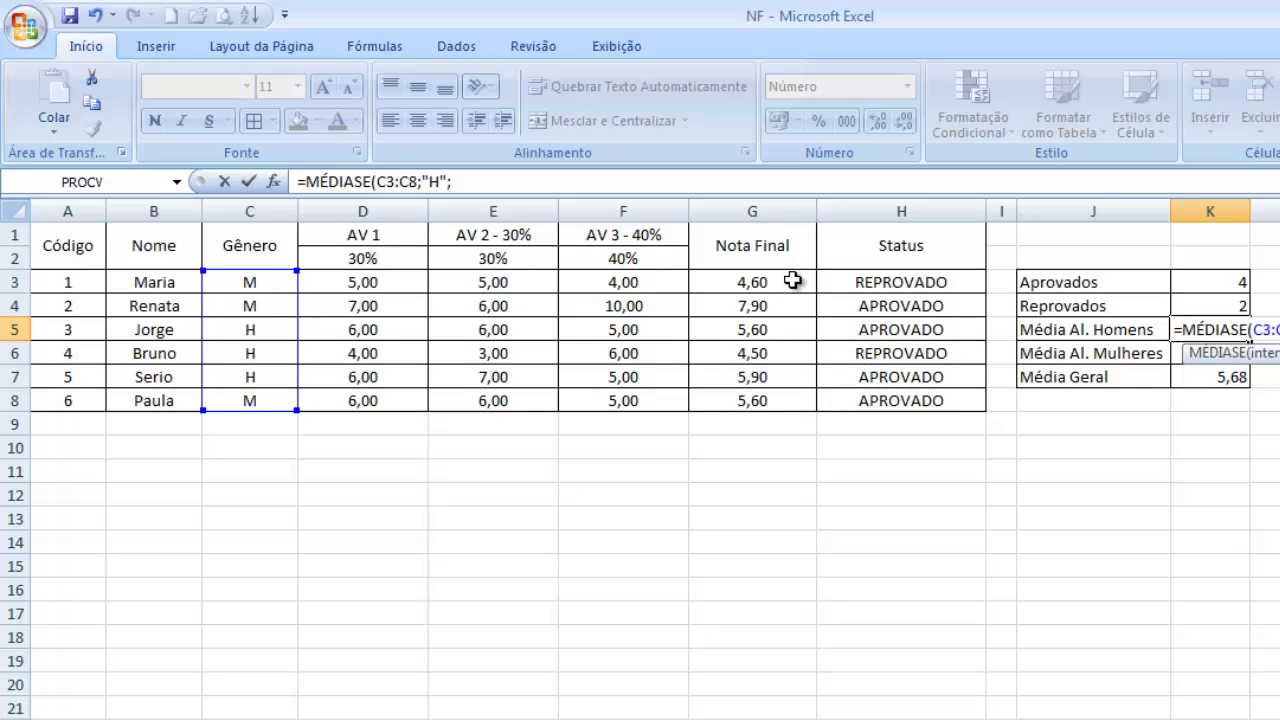
pyautogui.moveTo(792, 281); pyautogui.dragTo(765, 397)
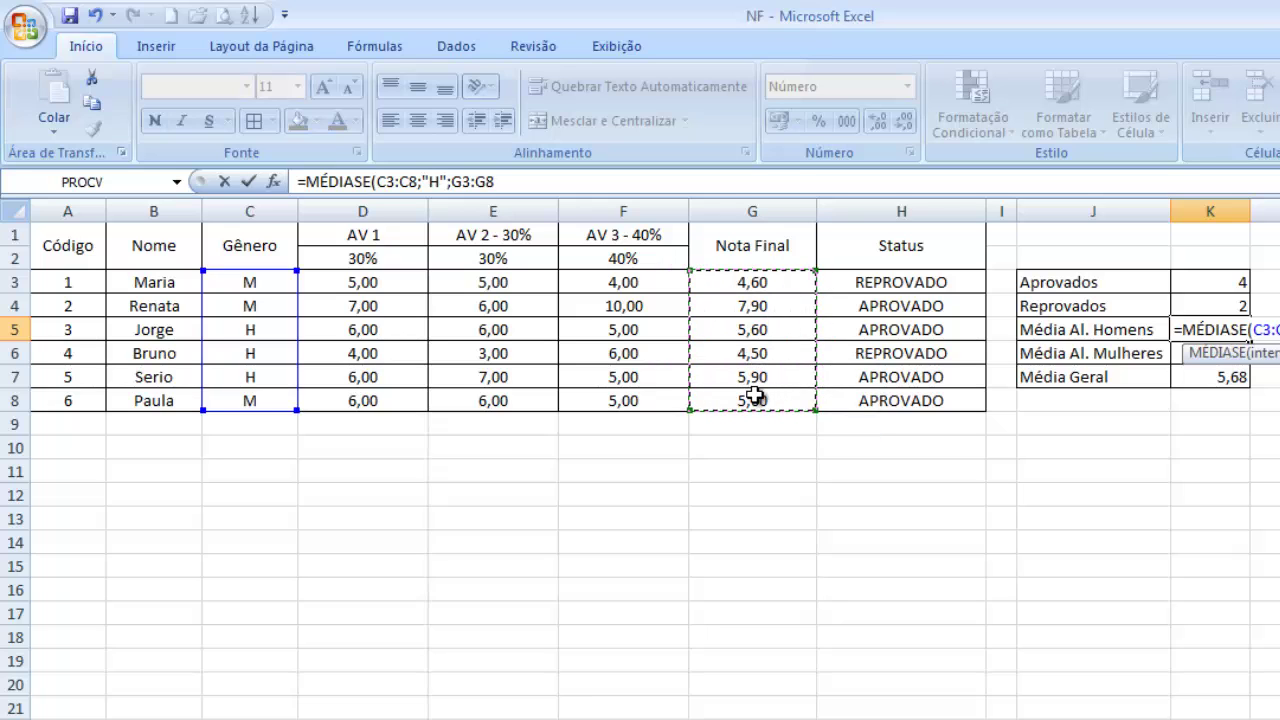
pyautogui.write(')')
pyautogui.press('Return')
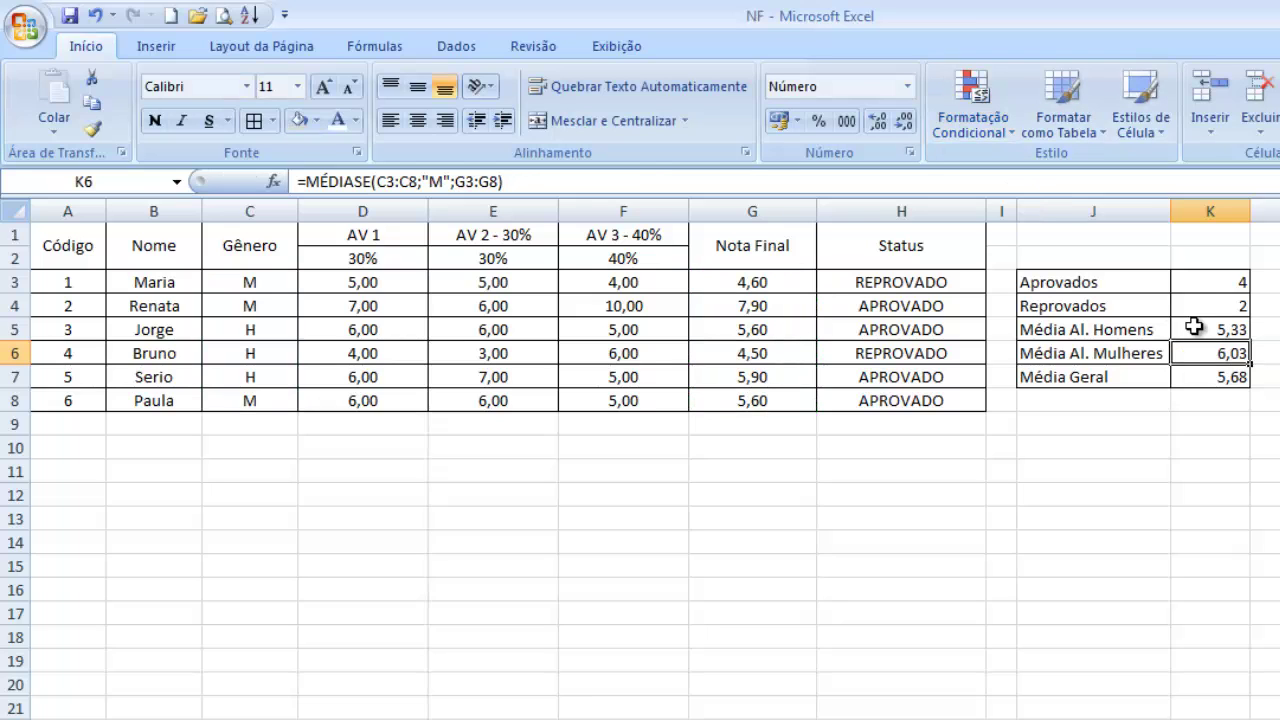
# - Examine the MÉDIASE formulas for Média Al. Homens in K5 and Média Al. Mulheres in K6
pyautogui.click(1212, 330)
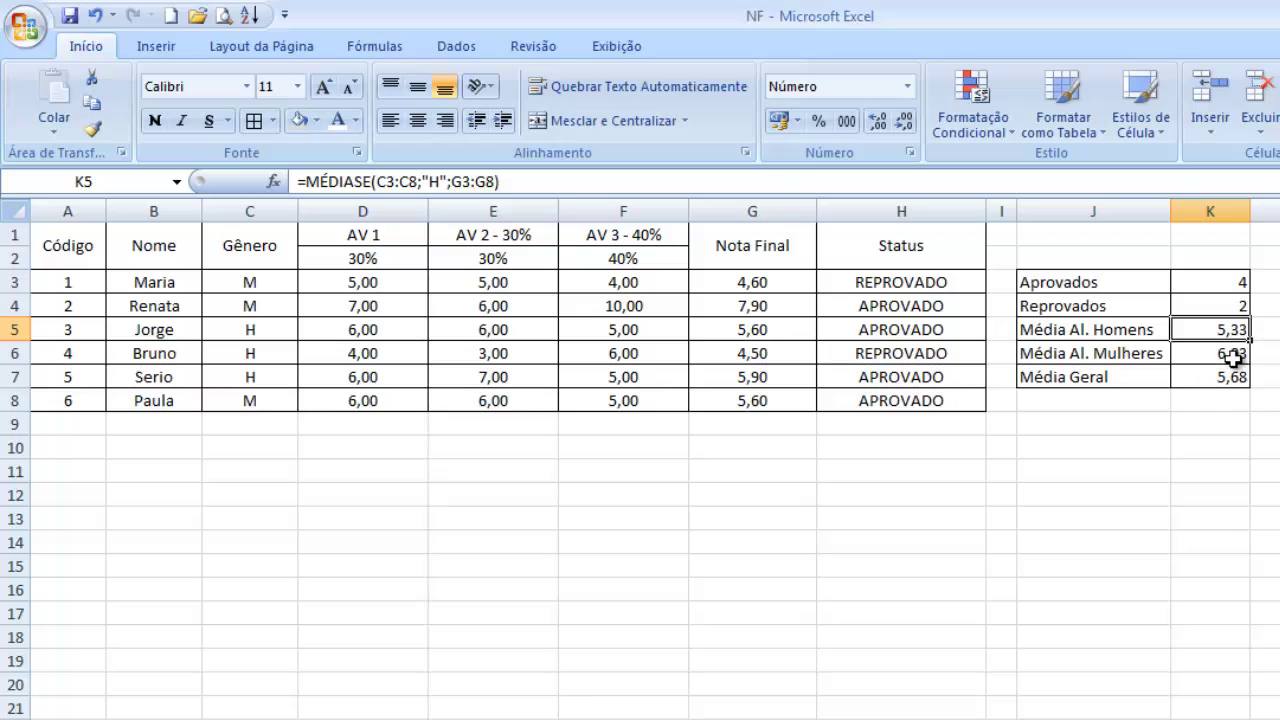
pyautogui.click(1236, 357)
pyautogui.doubleClick(1232, 355)
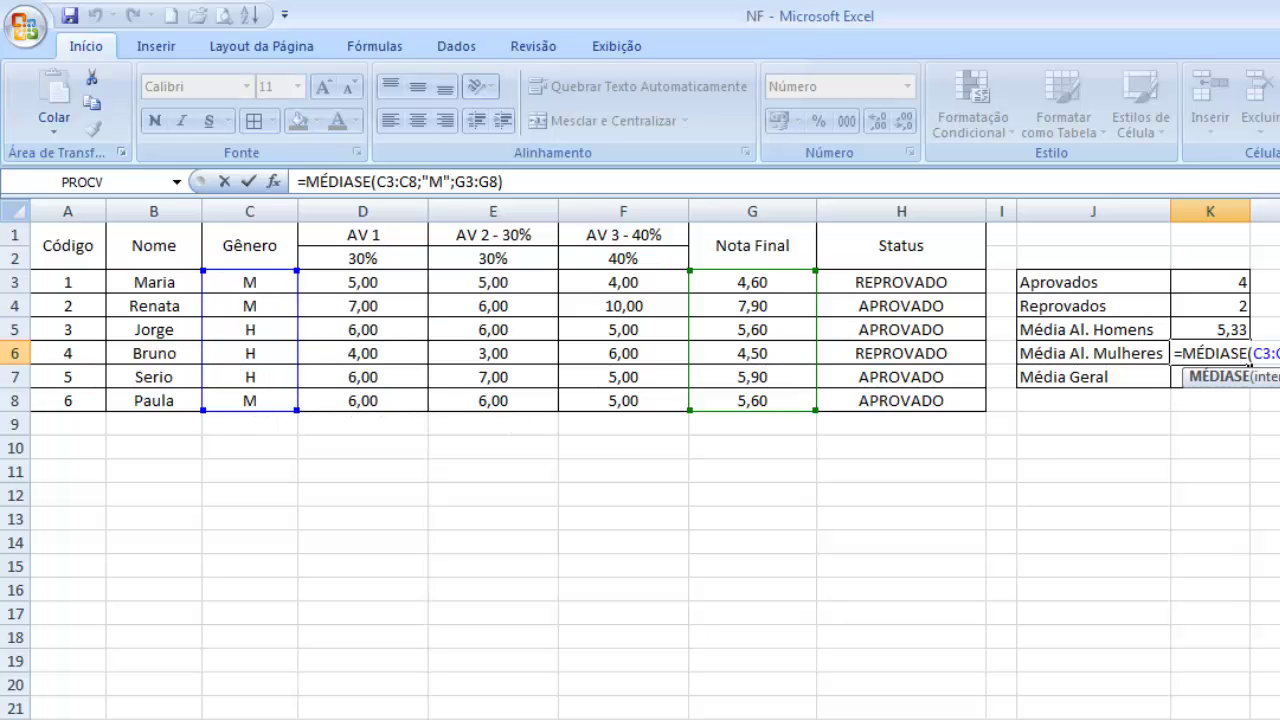
pyautogui.press('Return')
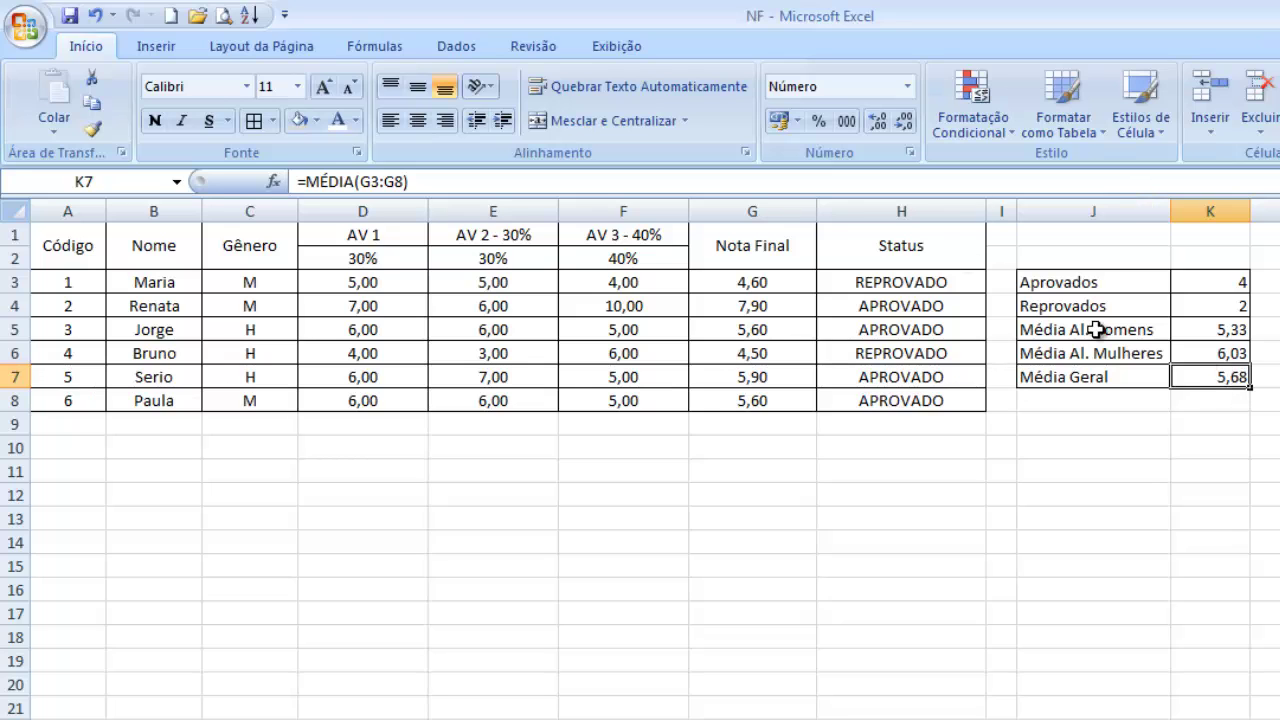
# - Replace the Média Geral formula in K7 with =MÉDIA(G3:G8) and check the cell
pyautogui.press('F2')
pyautogui.write('=M')
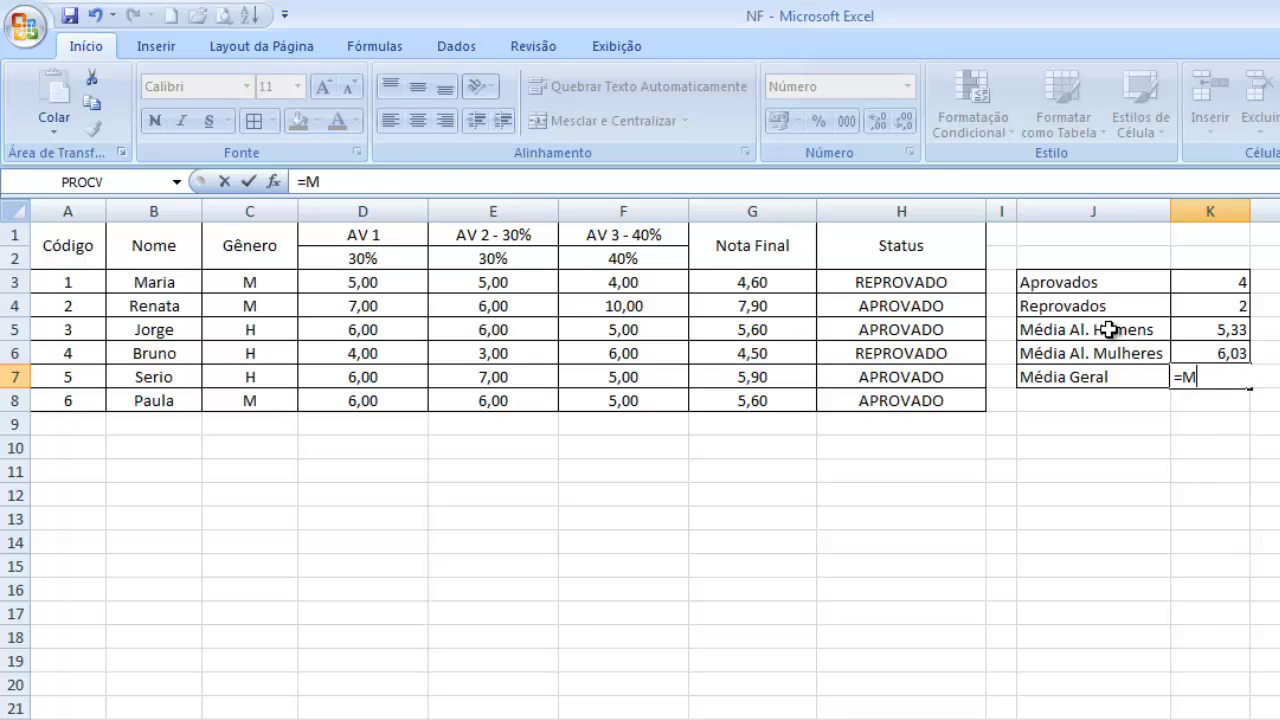
pyautogui.write('ÉDIA')
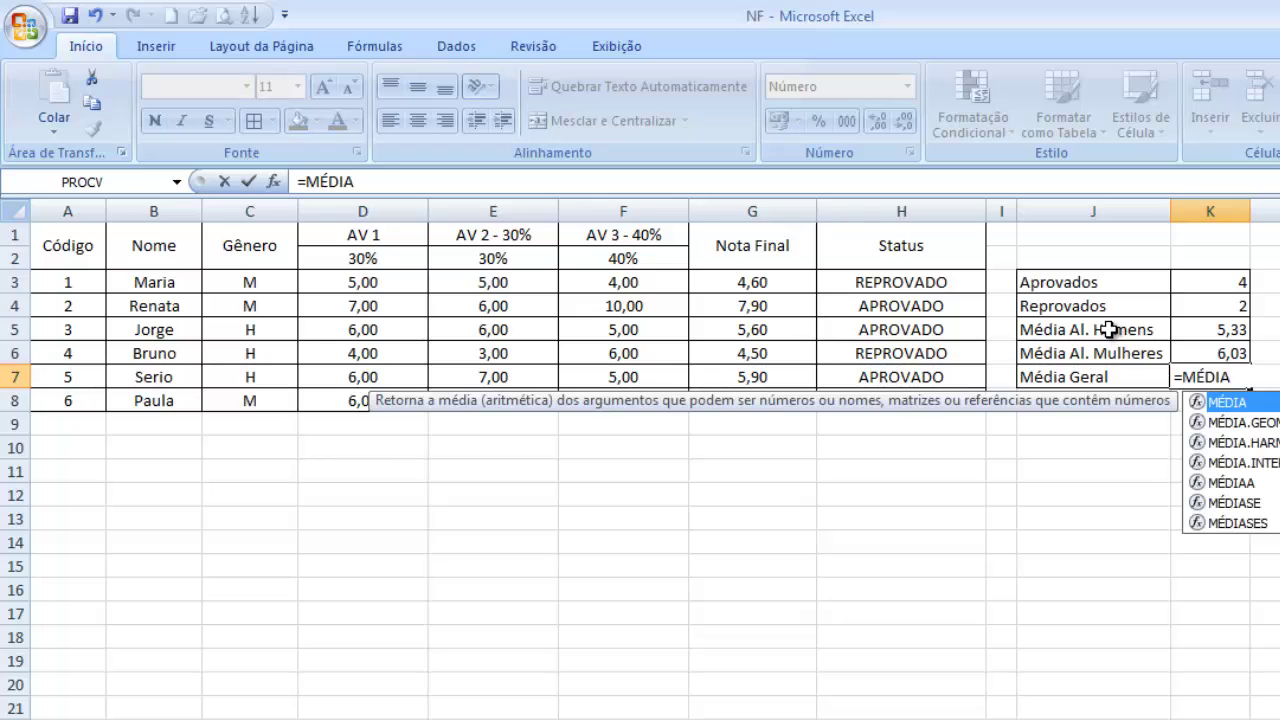
pyautogui.write('(')
pyautogui.moveTo(760, 282); pyautogui.dragTo(770, 404)
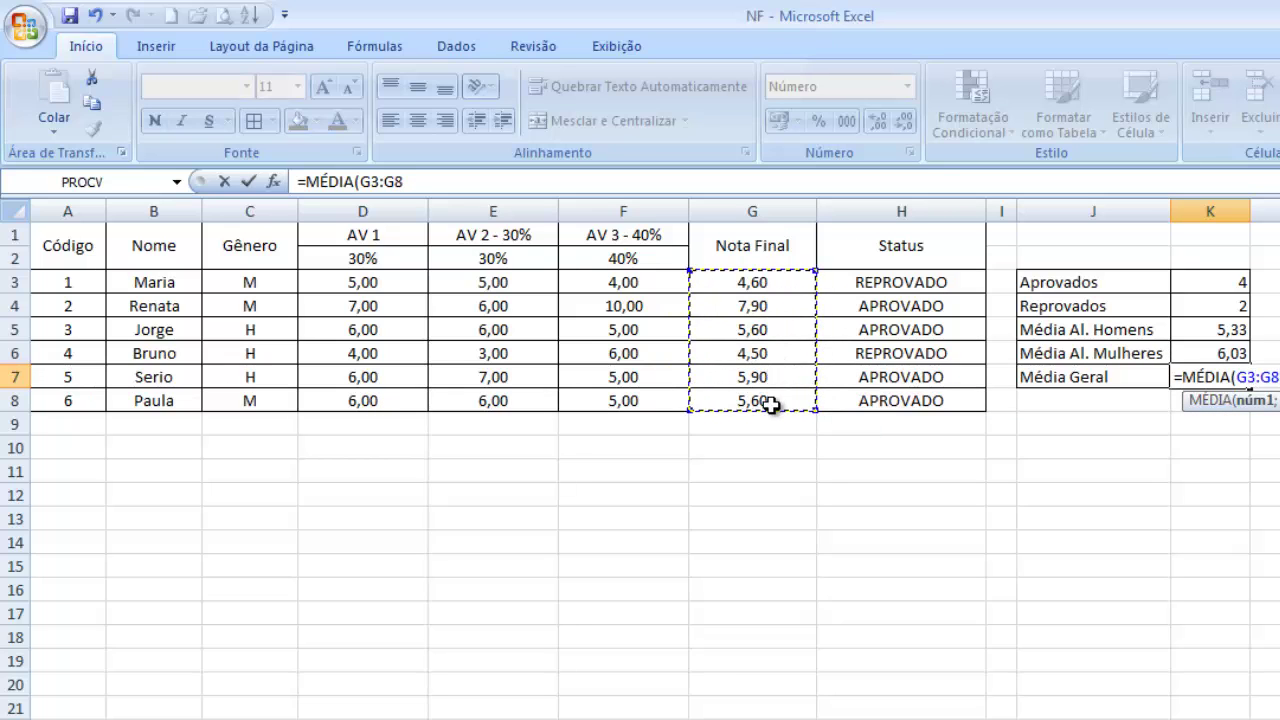
pyautogui.write(')')
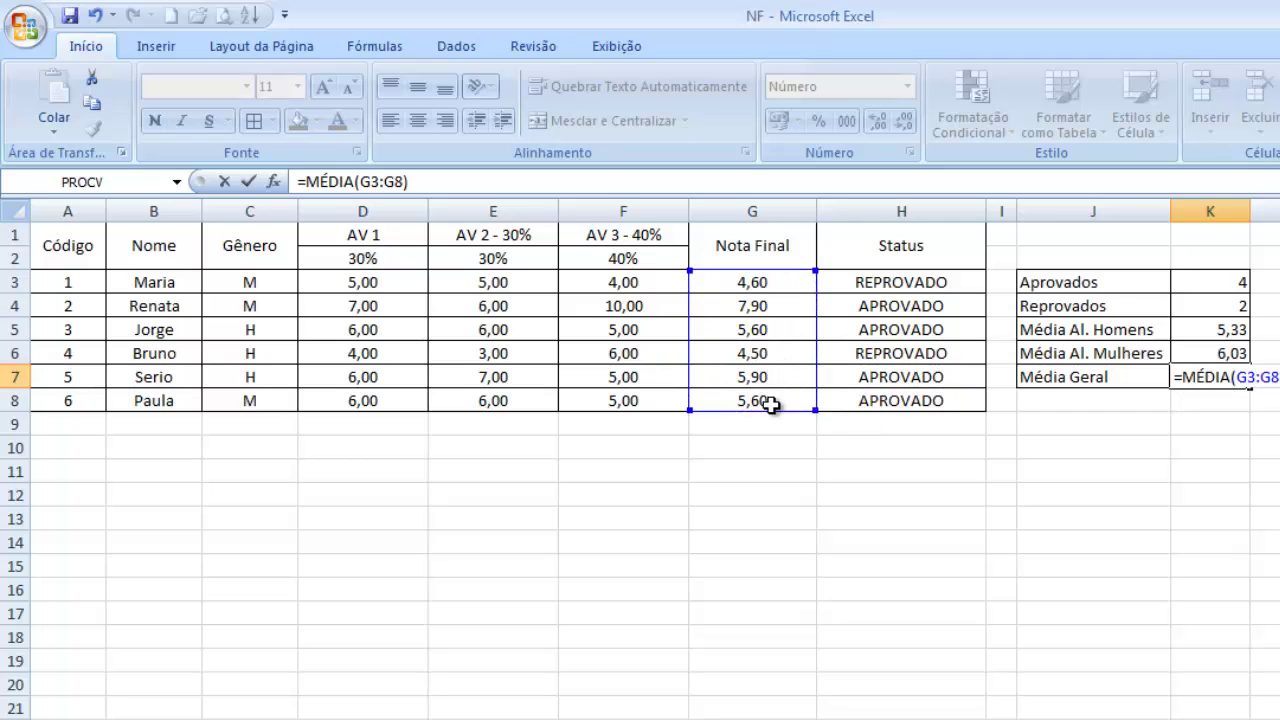
pyautogui.press('Return')
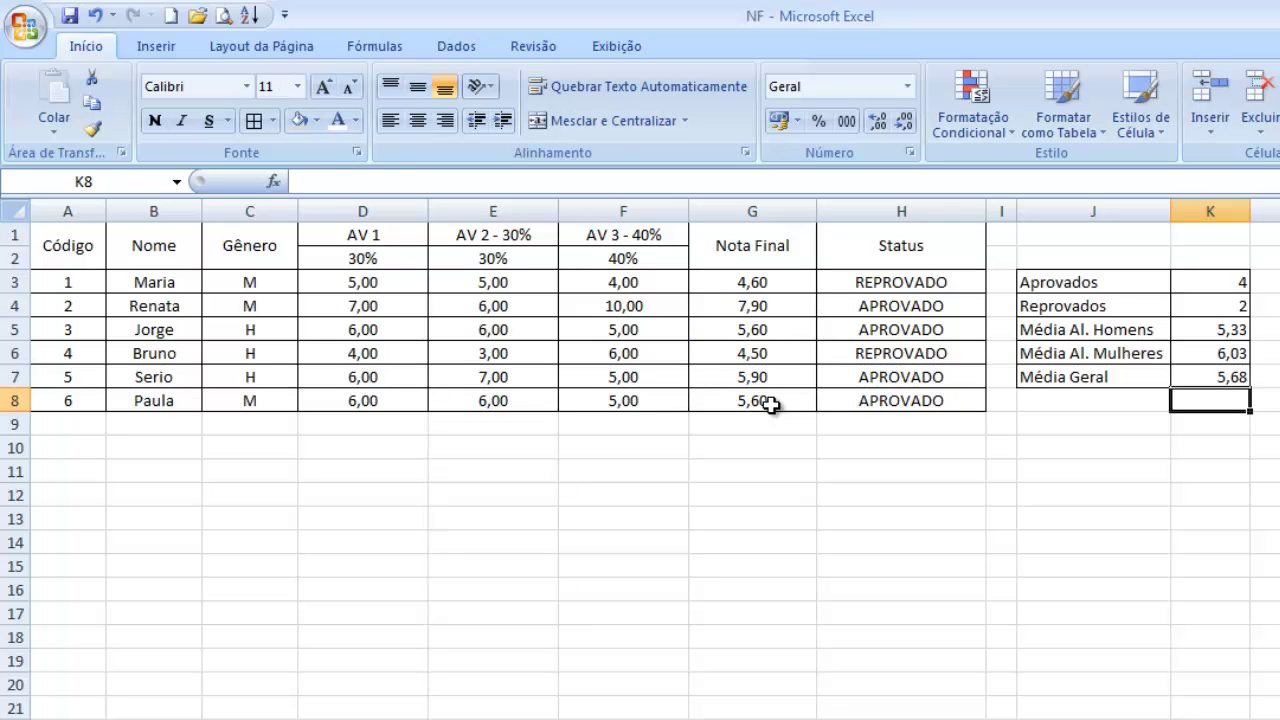
pyautogui.click(1230, 370)
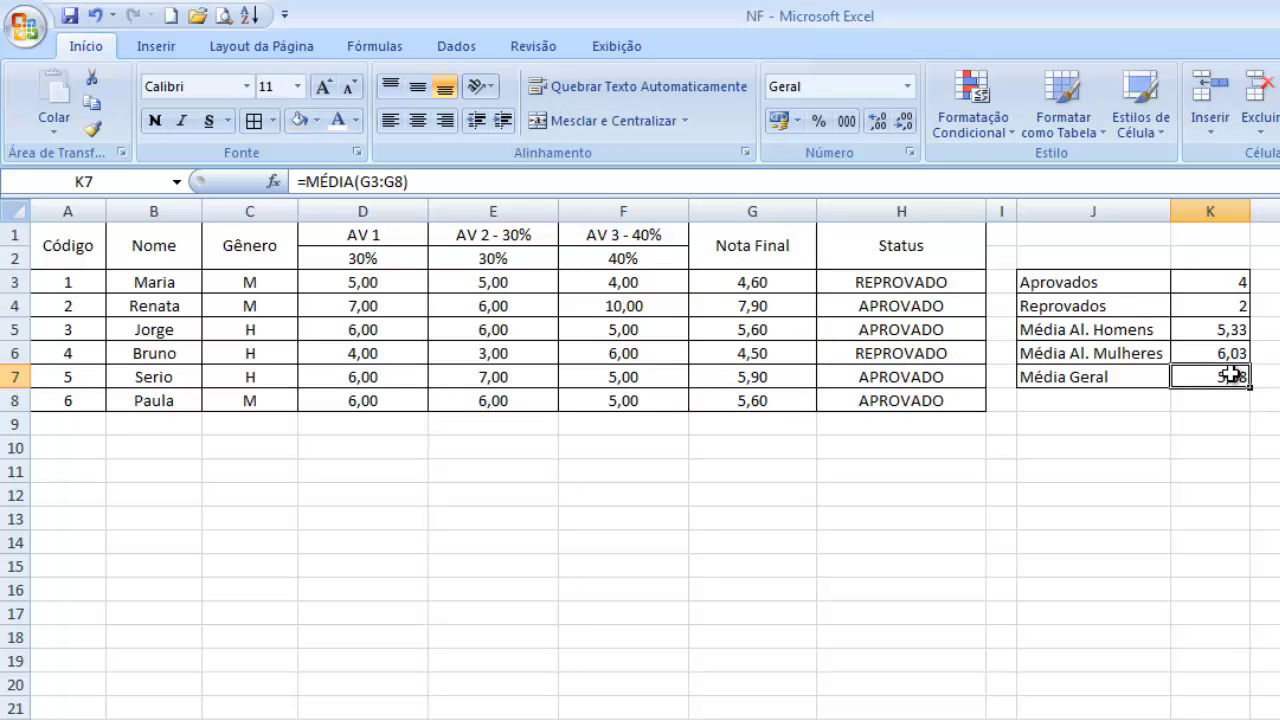
# - Review the SE formula in Status cell H3, including its logical test and both result values
pyautogui.click(940, 284)
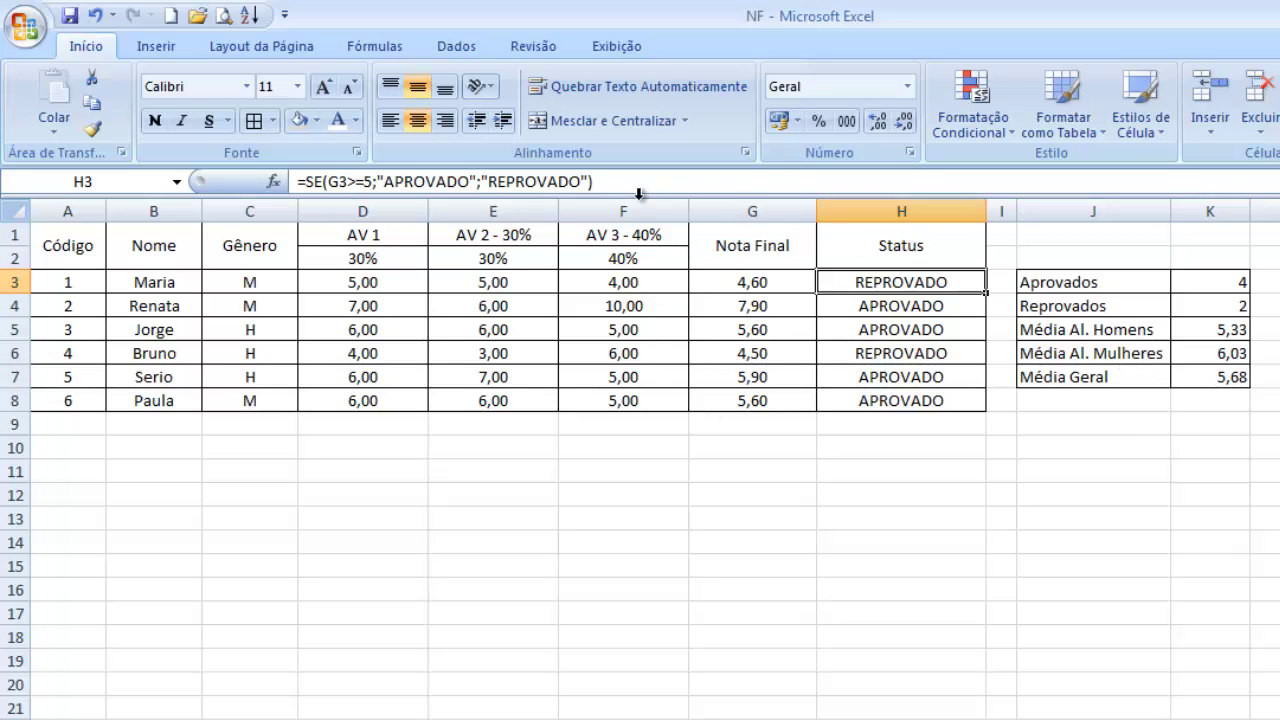
pyautogui.doubleClick(955, 281)
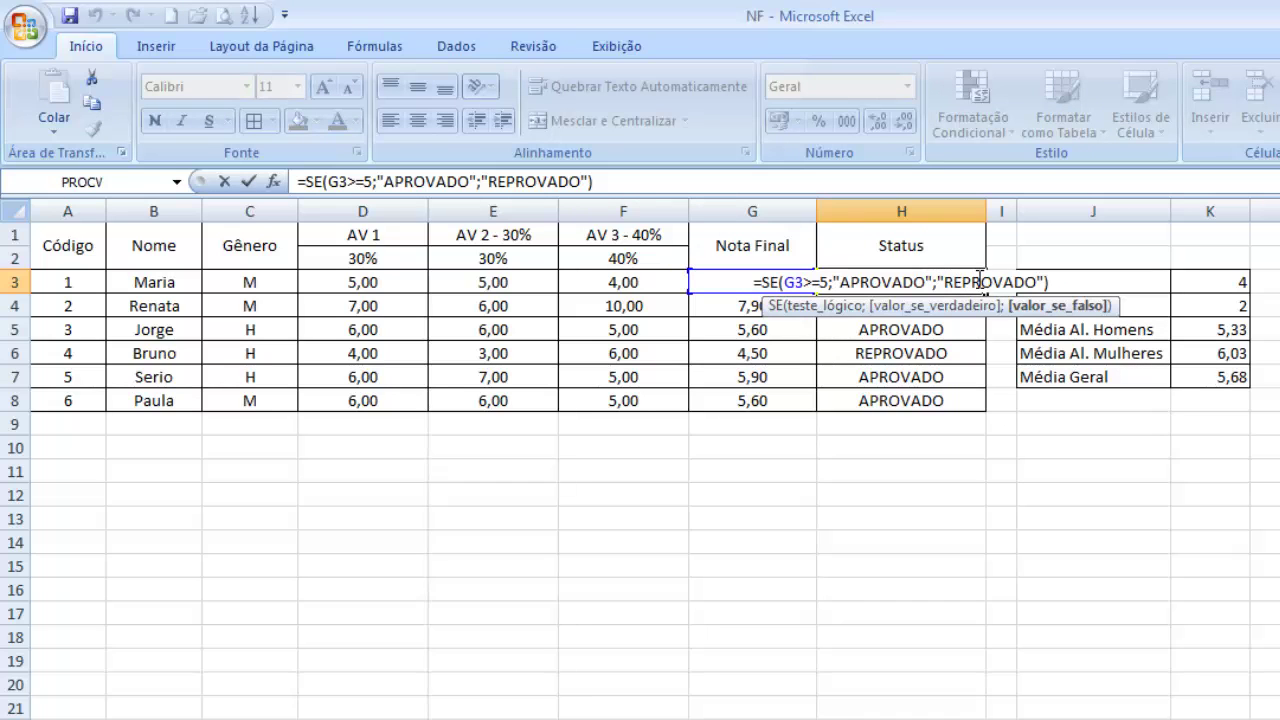
pyautogui.press('Return')
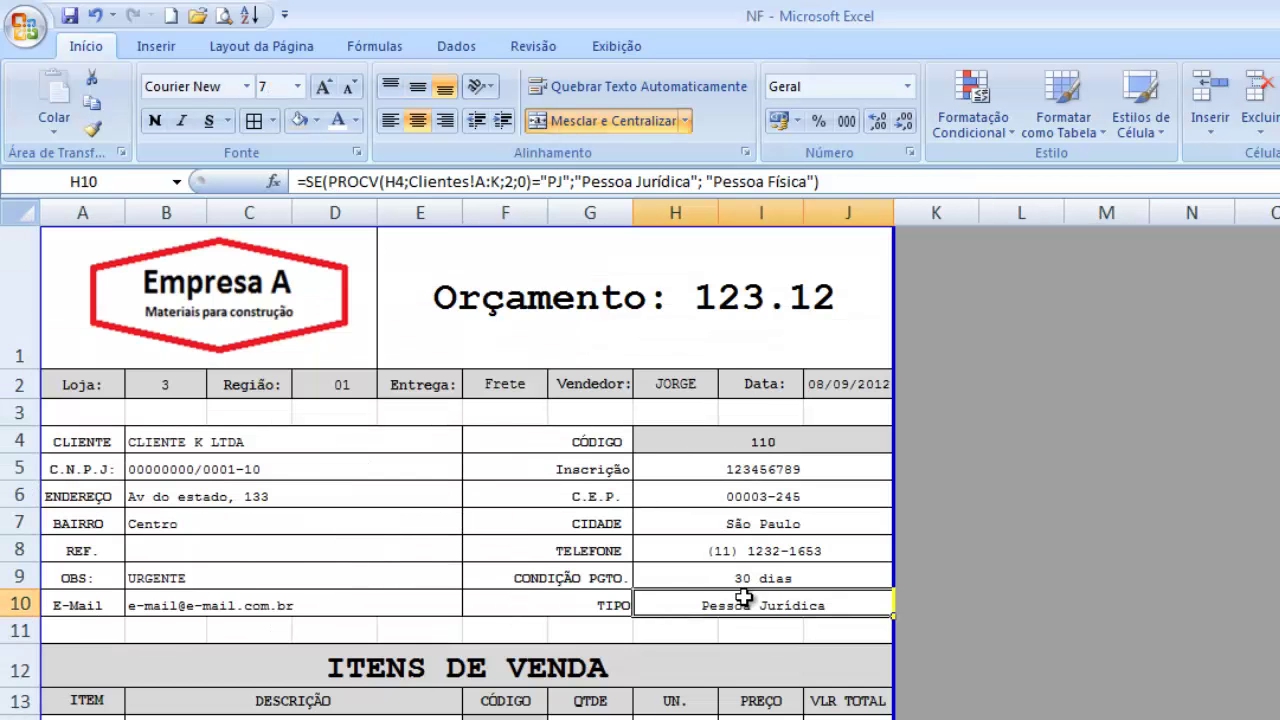
# - Examine the combined SE and PROCV formula of the TIPO field in H10 on the Orçamento sheet
pyautogui.click(333, 182)
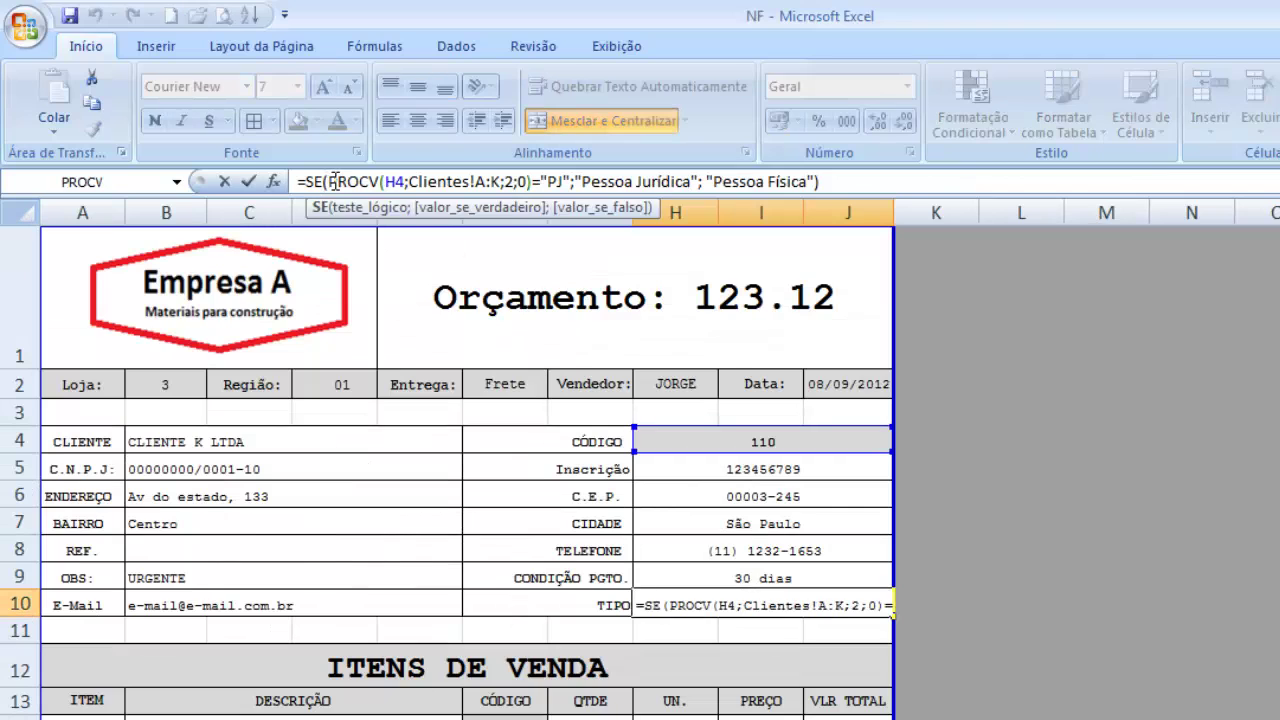
pyautogui.moveTo(324, 182); pyautogui.dragTo(869, 188)
pyautogui.click(885, 181)
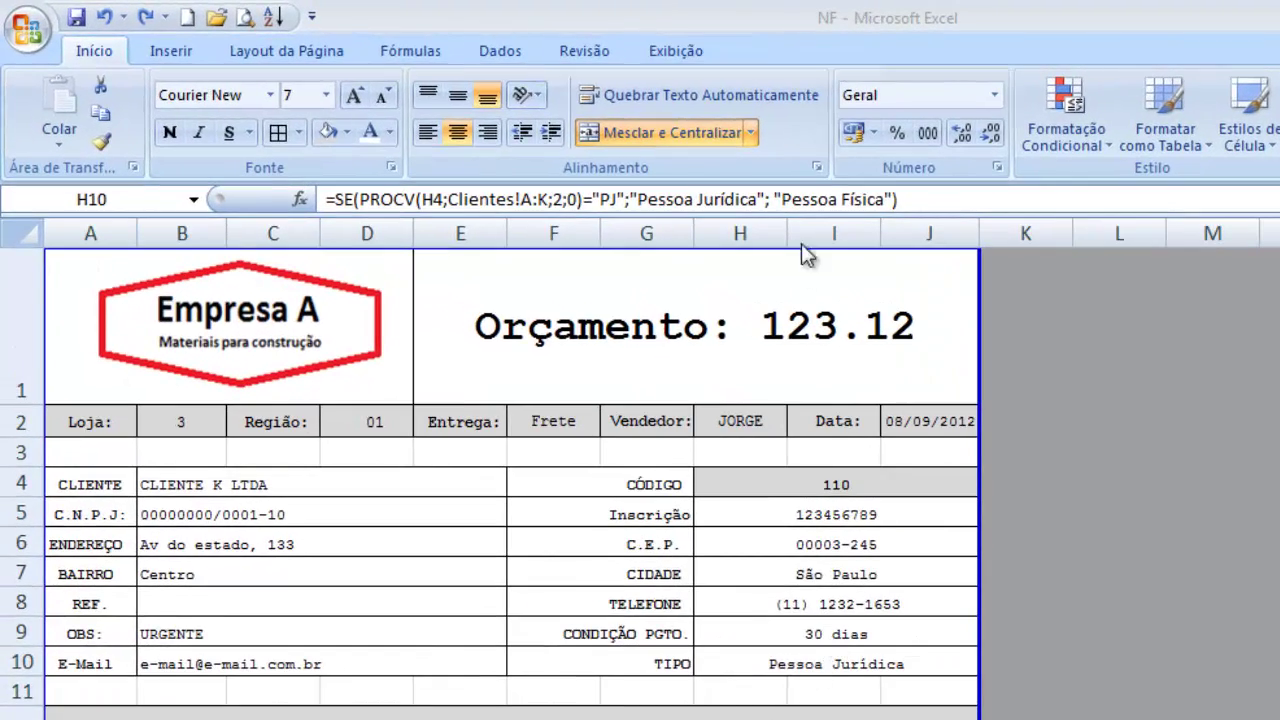
pyautogui.click(828, 664)
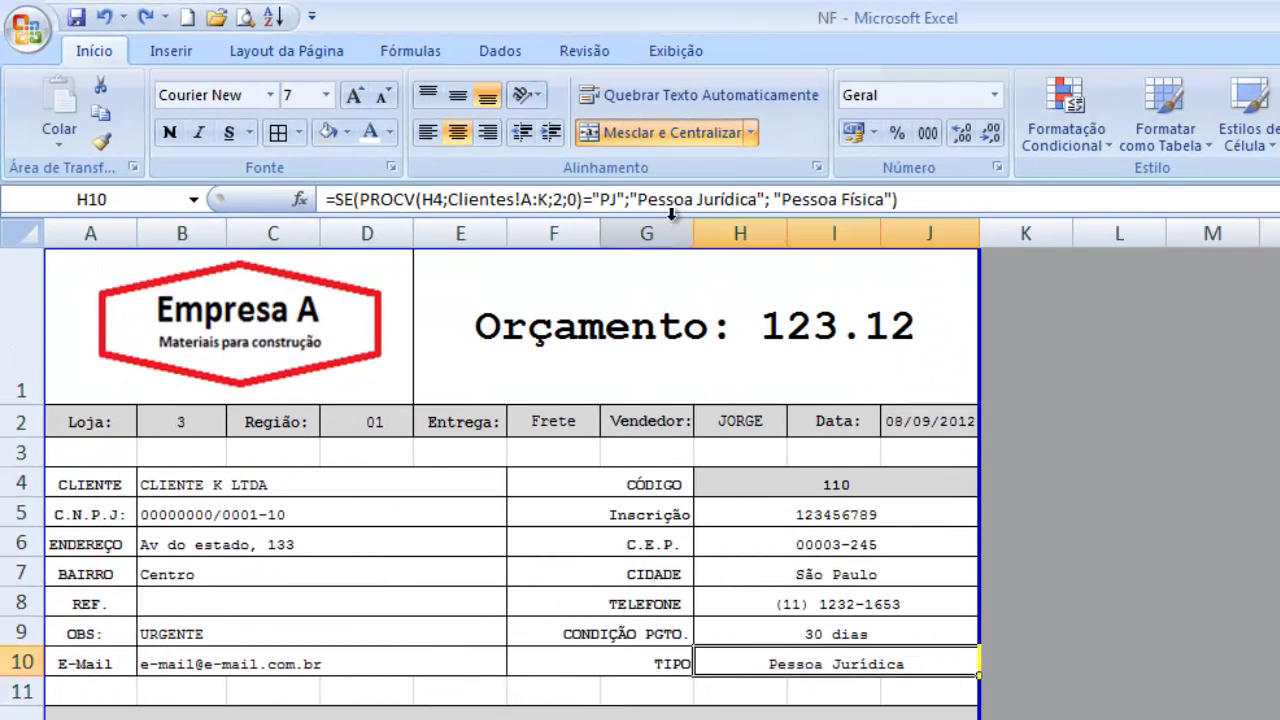
# - Strip the SE wrapper from the TIPO formula in H10, leaving only =PROCV(H4;Clientes!A:K;2;0), and check the cell
pyautogui.click(554, 200)
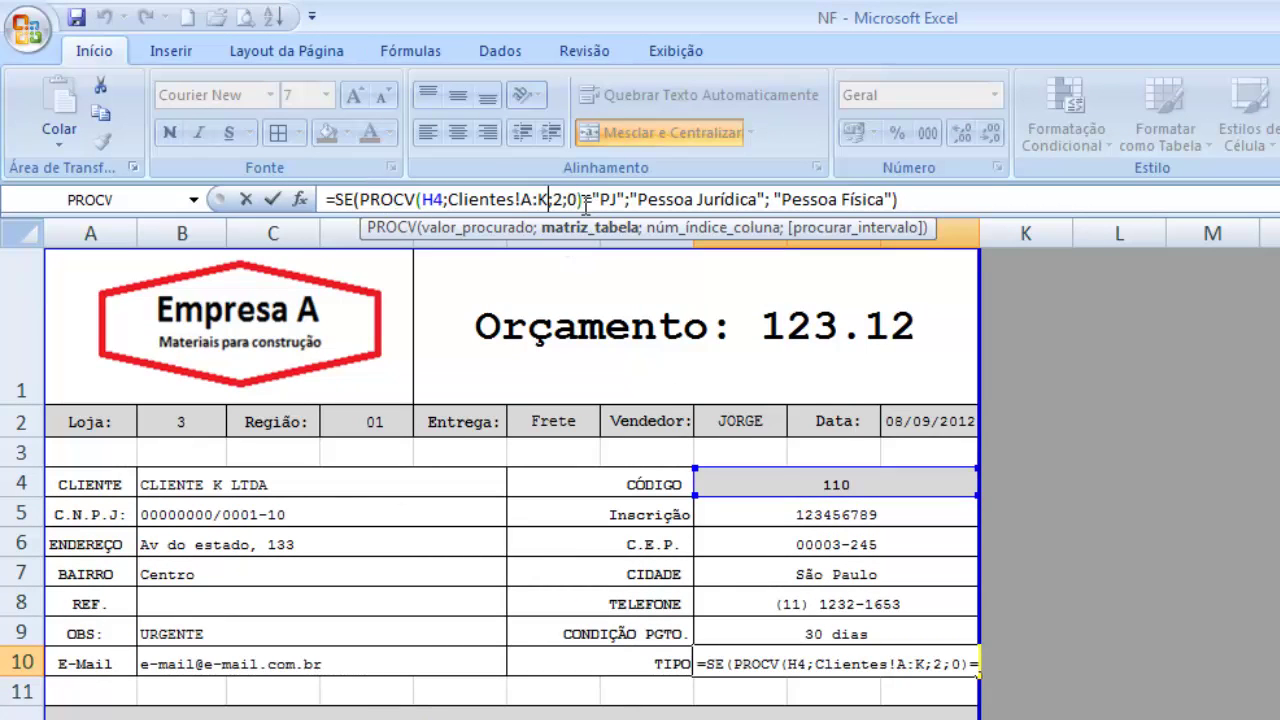
pyautogui.moveTo(586, 200); pyautogui.dragTo(1162, 197)
pyautogui.press('Delete')
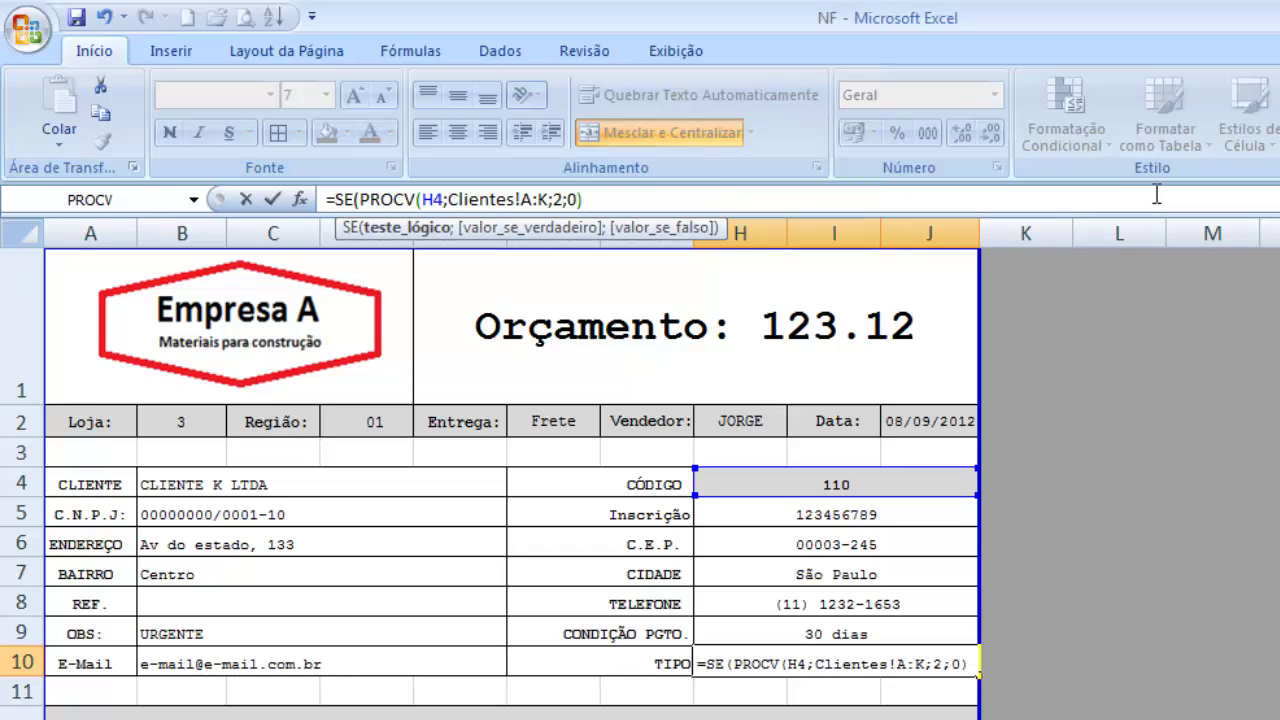
pyautogui.press('BackSpace')
pyautogui.press('BackSpace')
pyautogui.press('BackSpace')
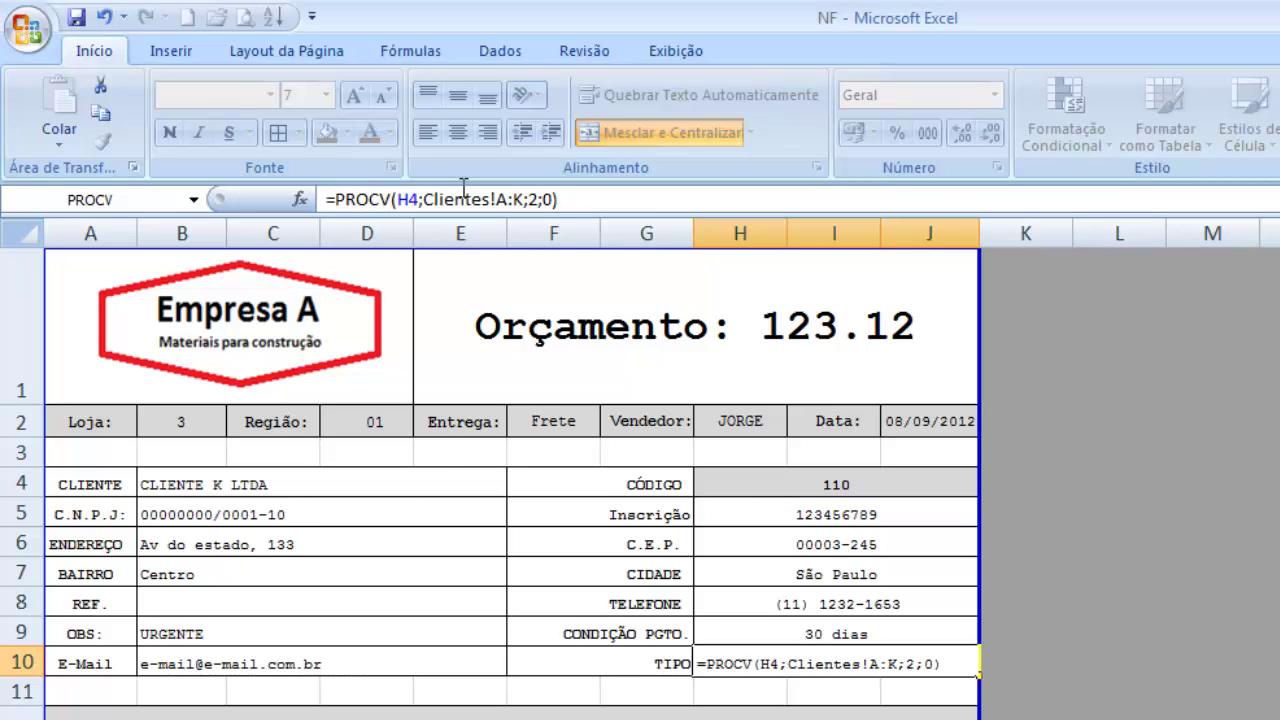
pyautogui.press('Return')
pyautogui.click(808, 664)
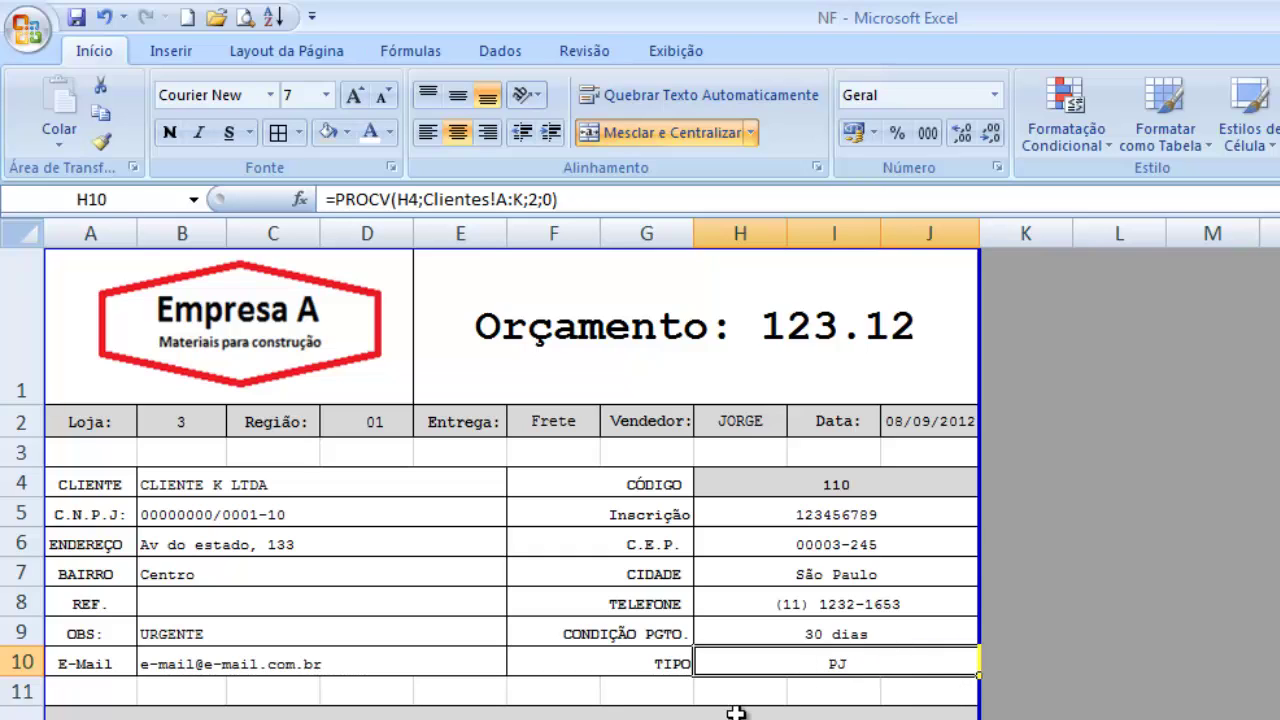
# - Insert SE( before the PROCV function in H10 so the lookup serves as the start of the logical test
pyautogui.doubleClick(821, 668)
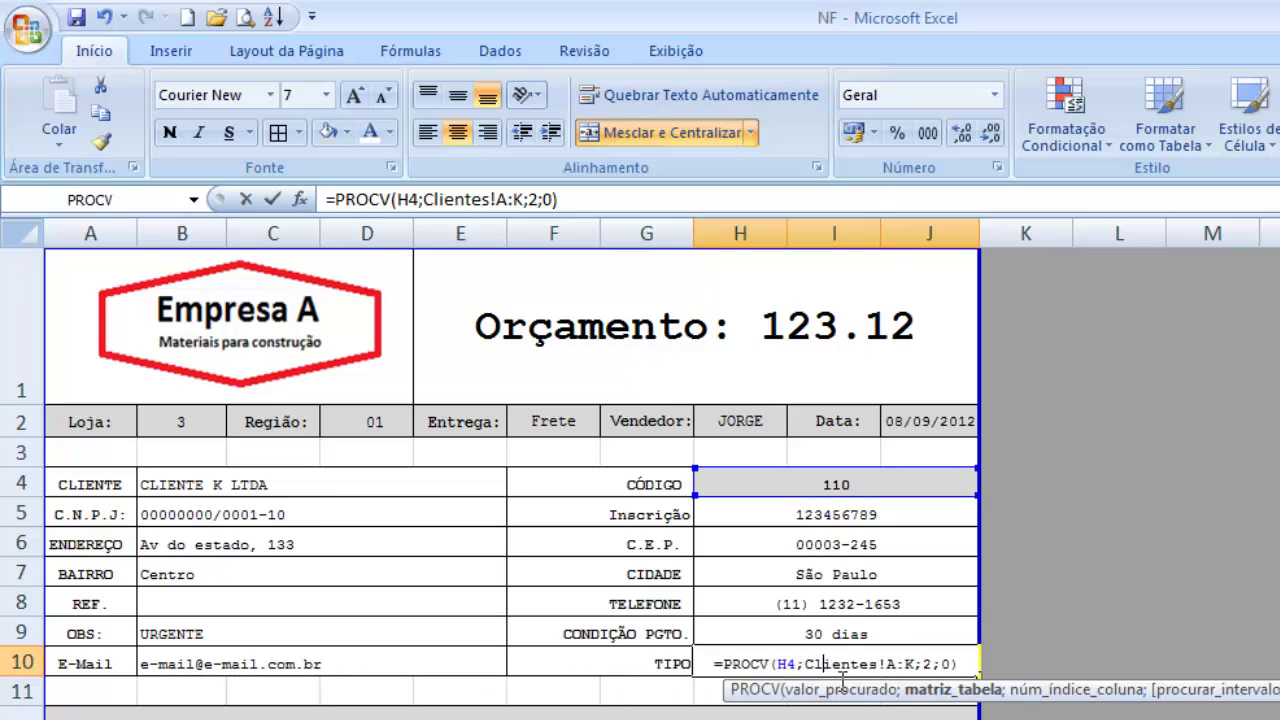
pyautogui.click(339, 196)
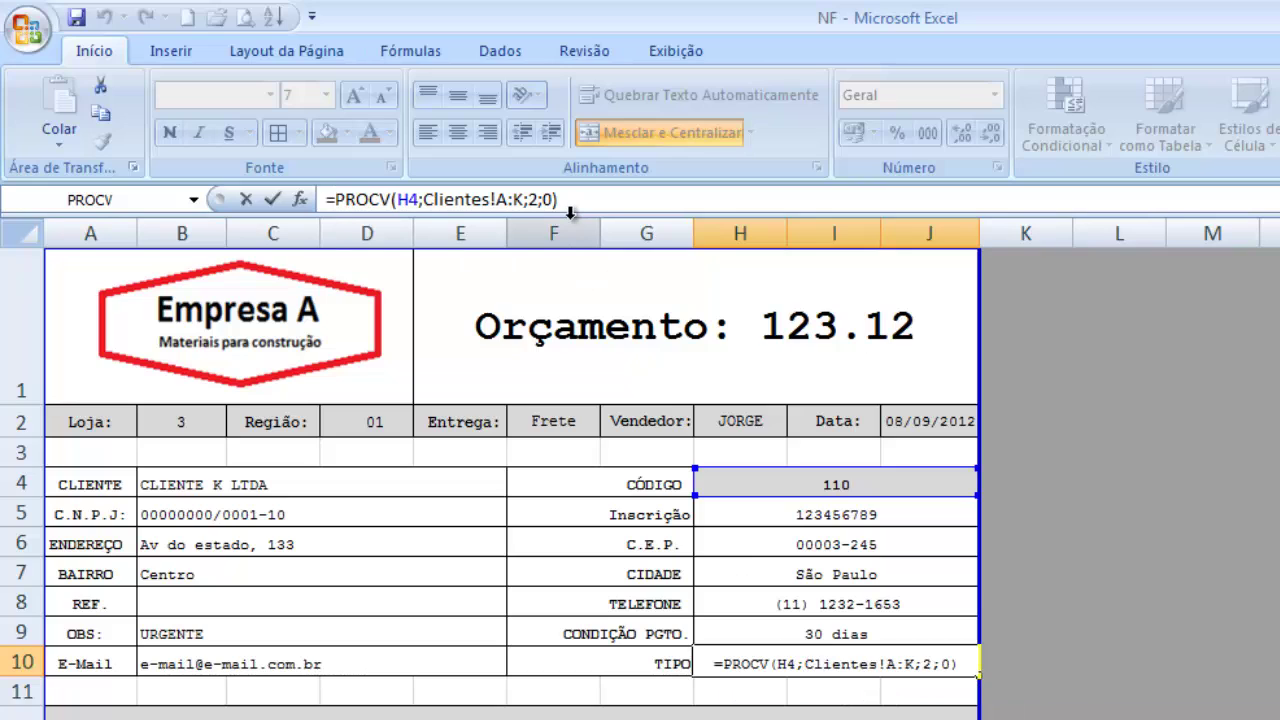
pyautogui.write('SE')
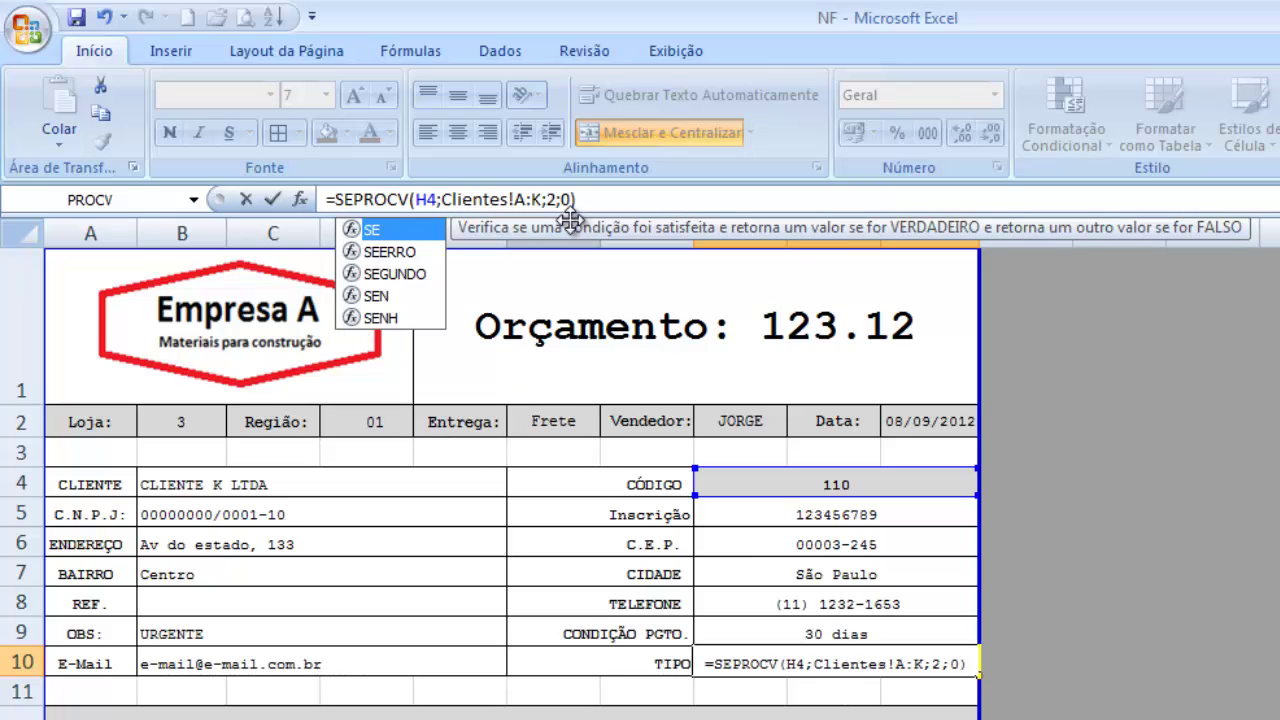
pyautogui.write('(')
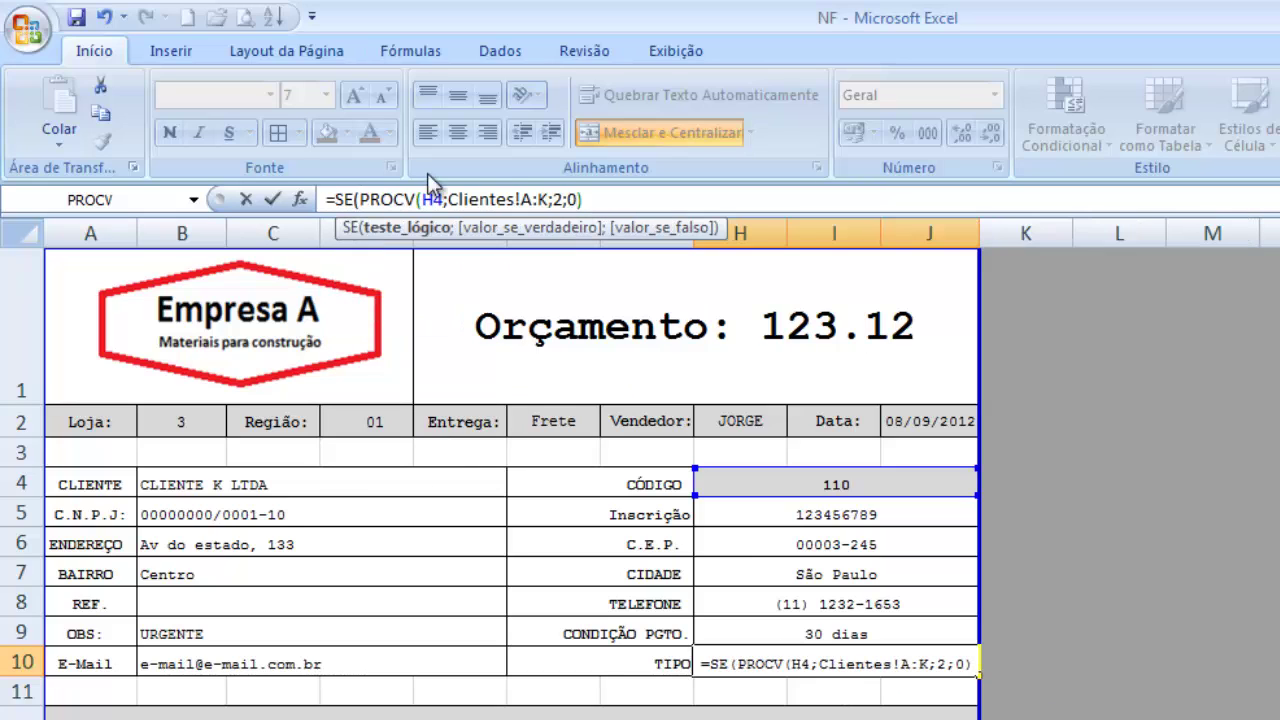
pyautogui.moveTo(360, 199); pyautogui.dragTo(597, 199)
pyautogui.click(597, 199)
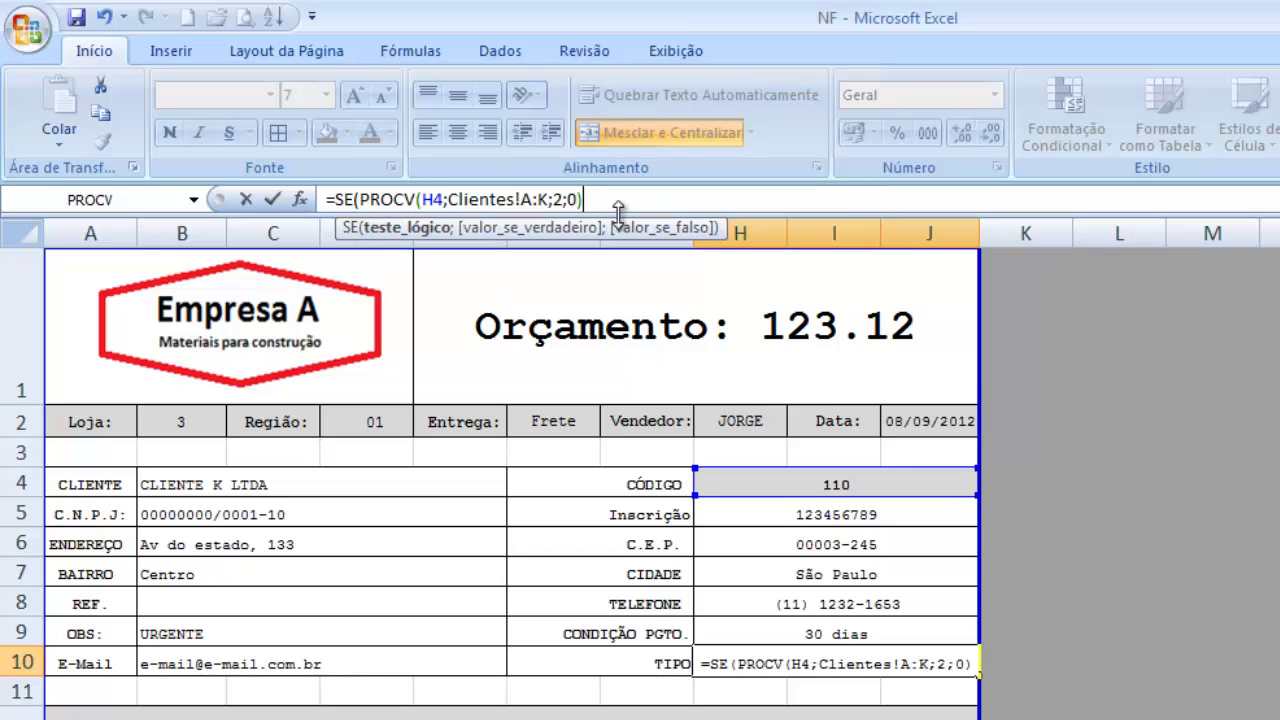
# - Complete the logical test of the SE formula in H10 by comparing the PROCV result with "PJ"
pyautogui.write('=""')
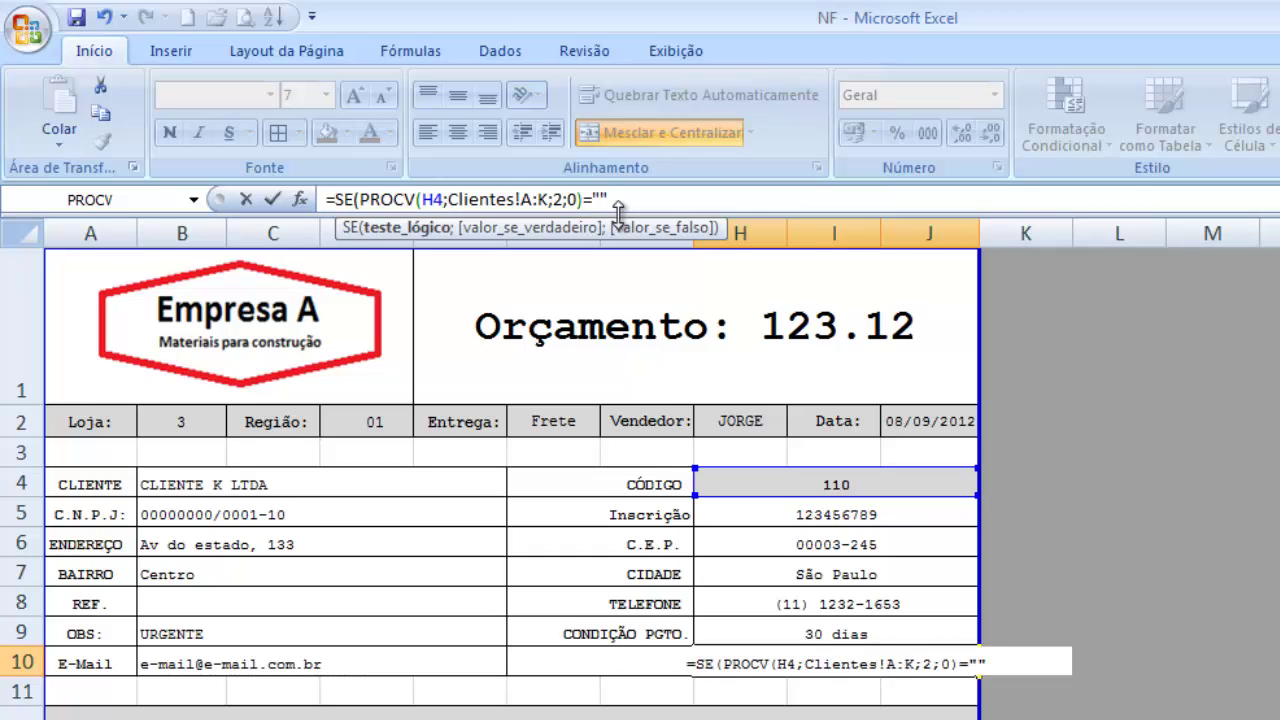
pyautogui.write('pj')
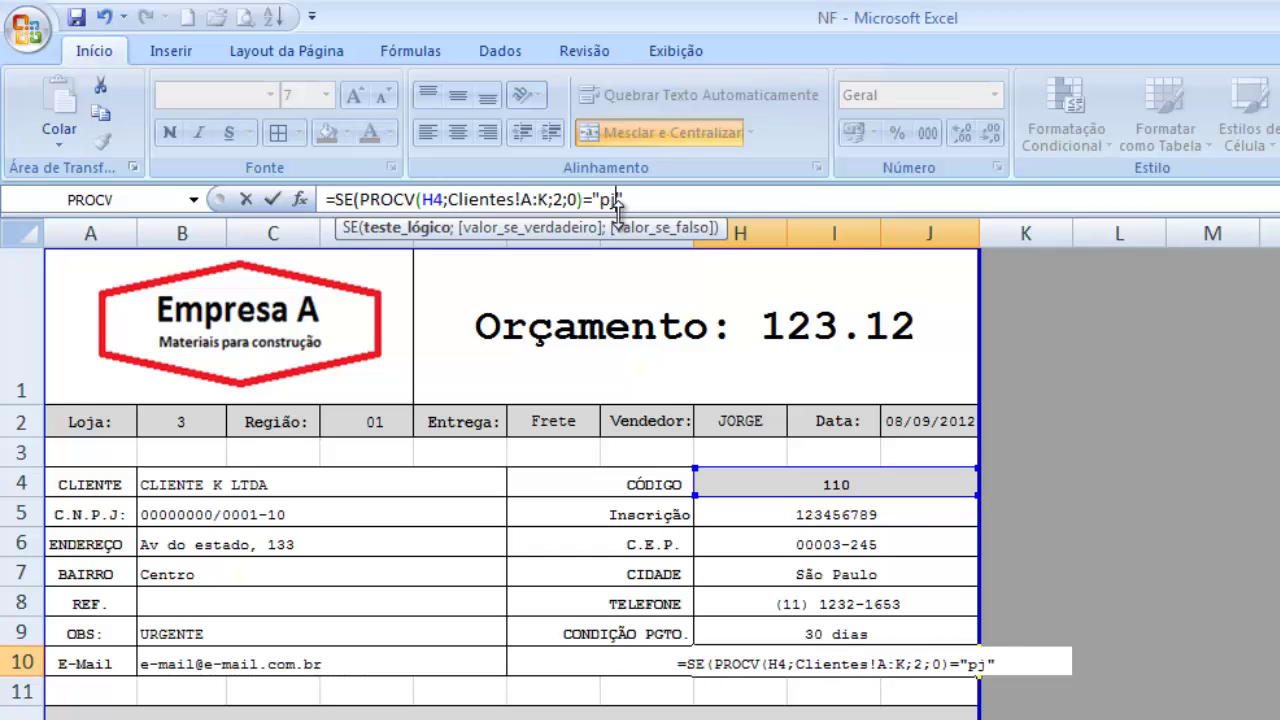
pyautogui.press('BackSpace')
pyautogui.press('BackSpace')
pyautogui.write('pj')
pyautogui.press('BackSpace')
pyautogui.press('BackSpace')
pyautogui.write('PJ";')
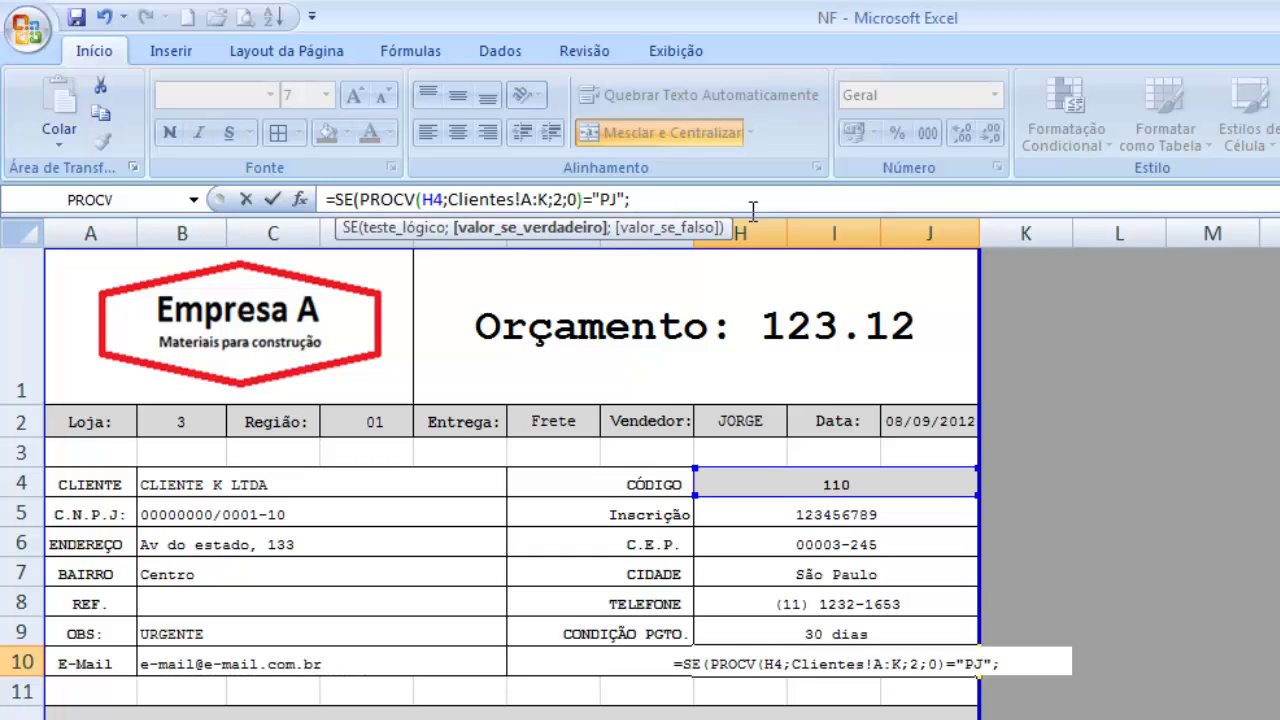
# - Enter "Pessoa Jurídica" as the value-if-true argument of the SE formula in H10
pyautogui.write('";"')
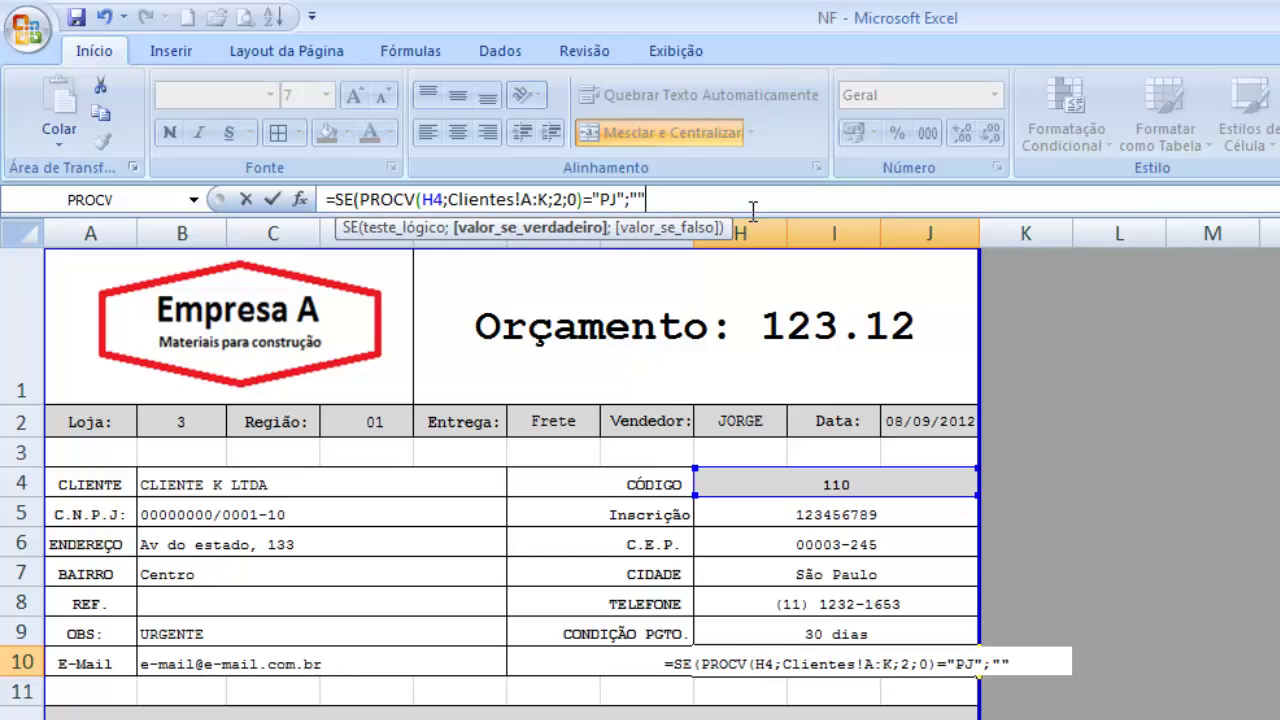
pyautogui.write('Pessoa ')
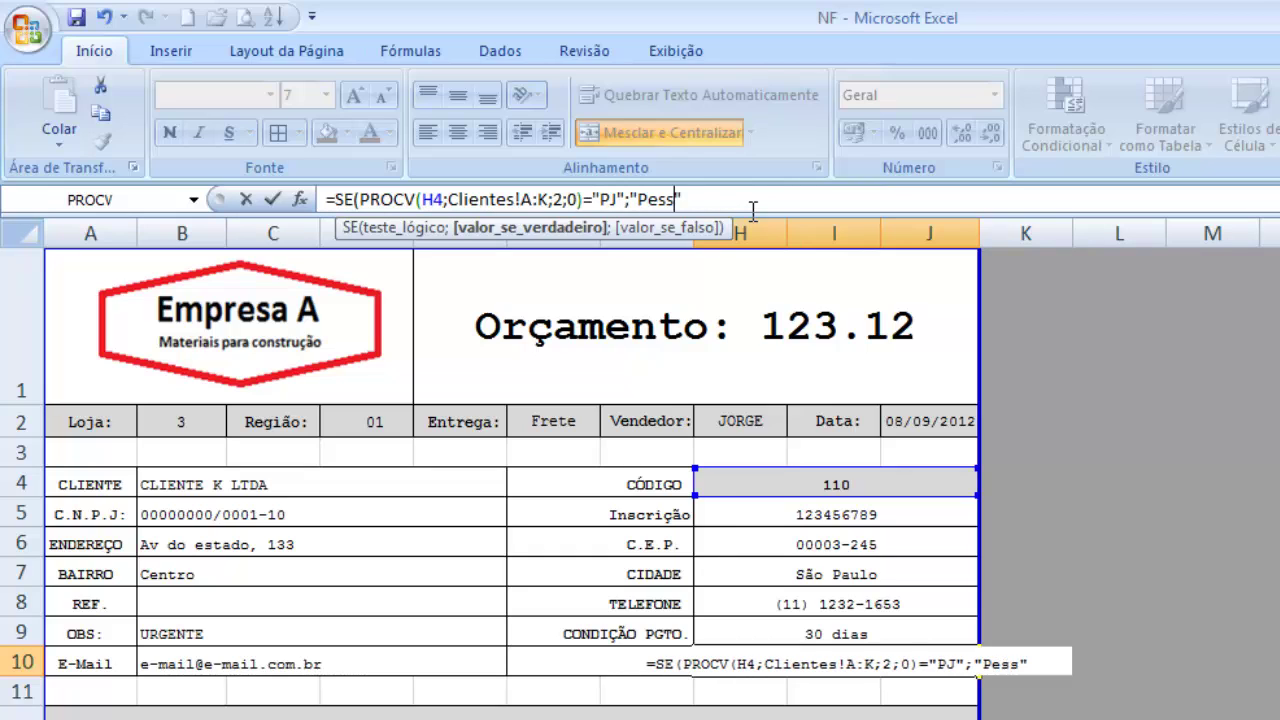
pyautogui.write('Ju')
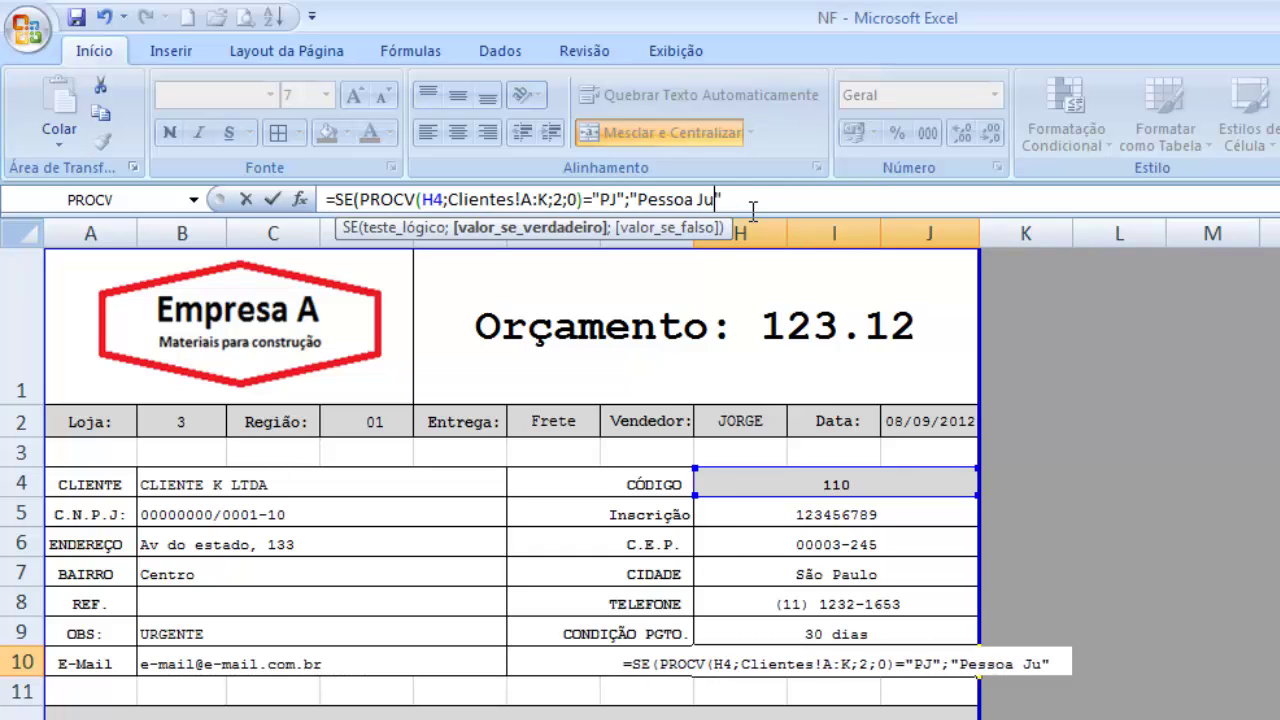
pyautogui.write('rídic')
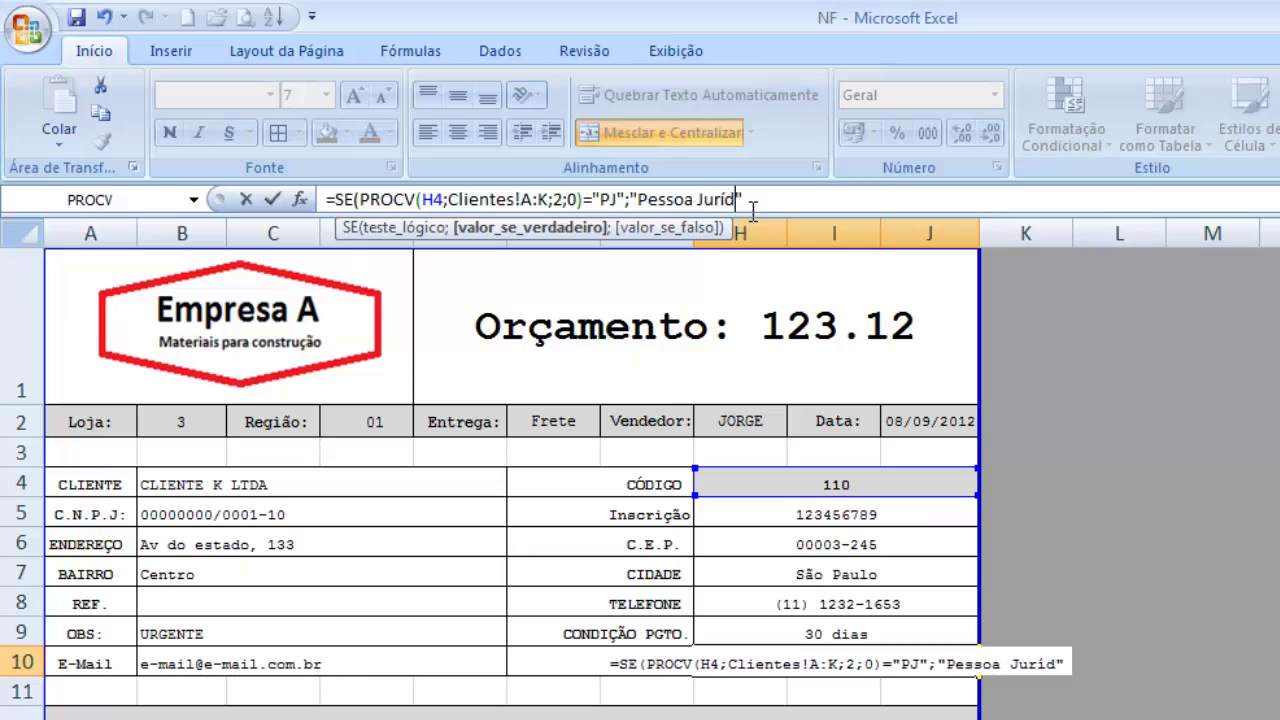
pyautogui.write('a')
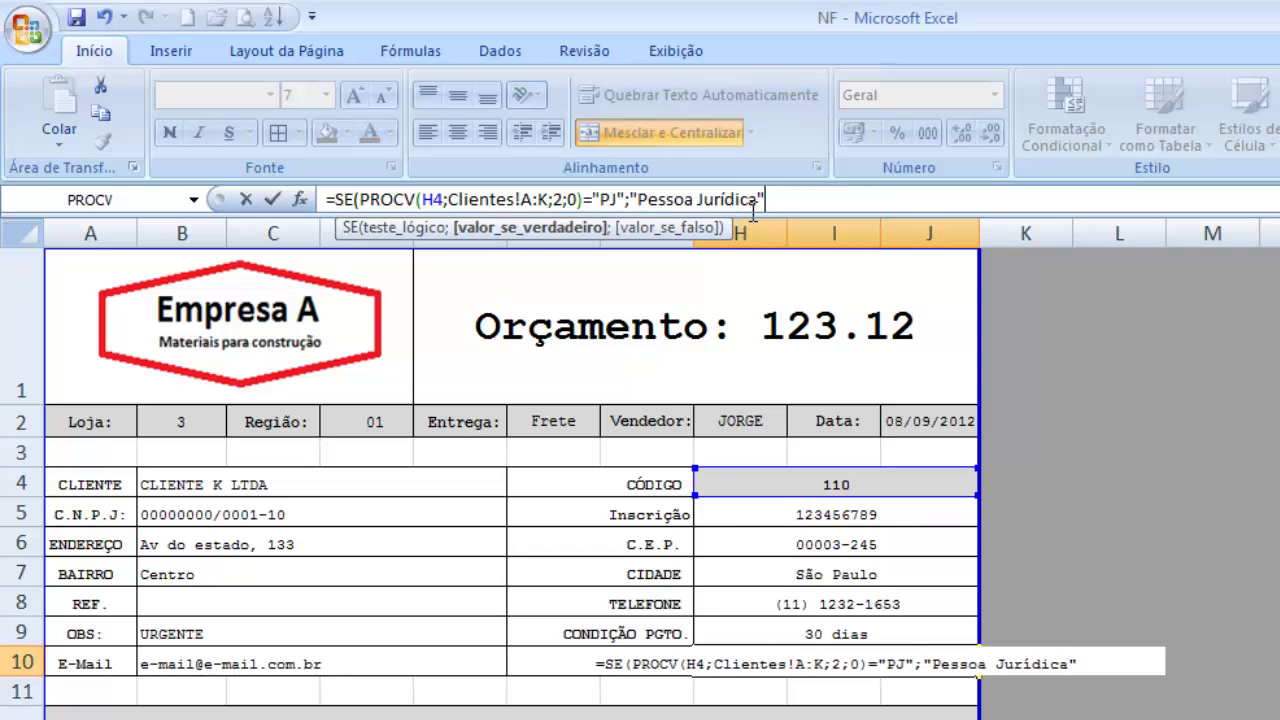
pyautogui.write('";')
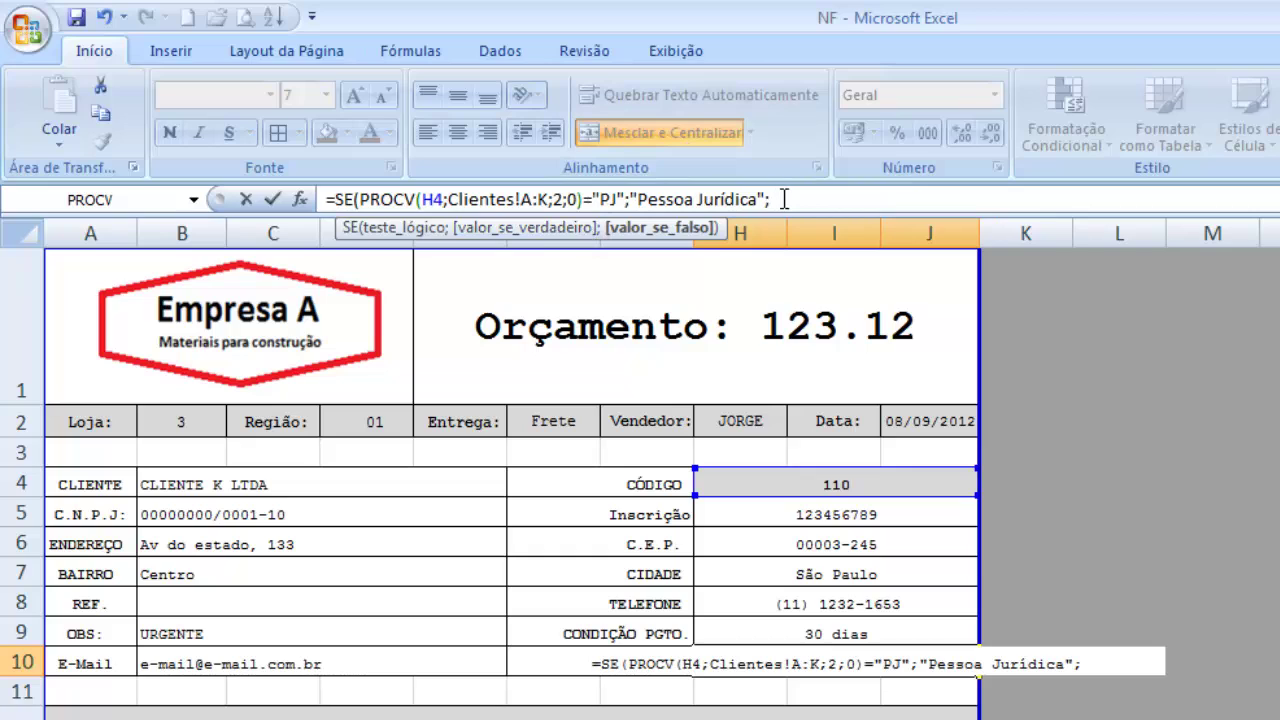
# - Add "Pessoa Física" as the value-if-false argument, close and commit the SE formula in H10, and check the TIPO cell
pyautogui.write('""')
pyautogui.click(780, 199)
pyautogui.write('Pess')
pyautogui.write('oa F')
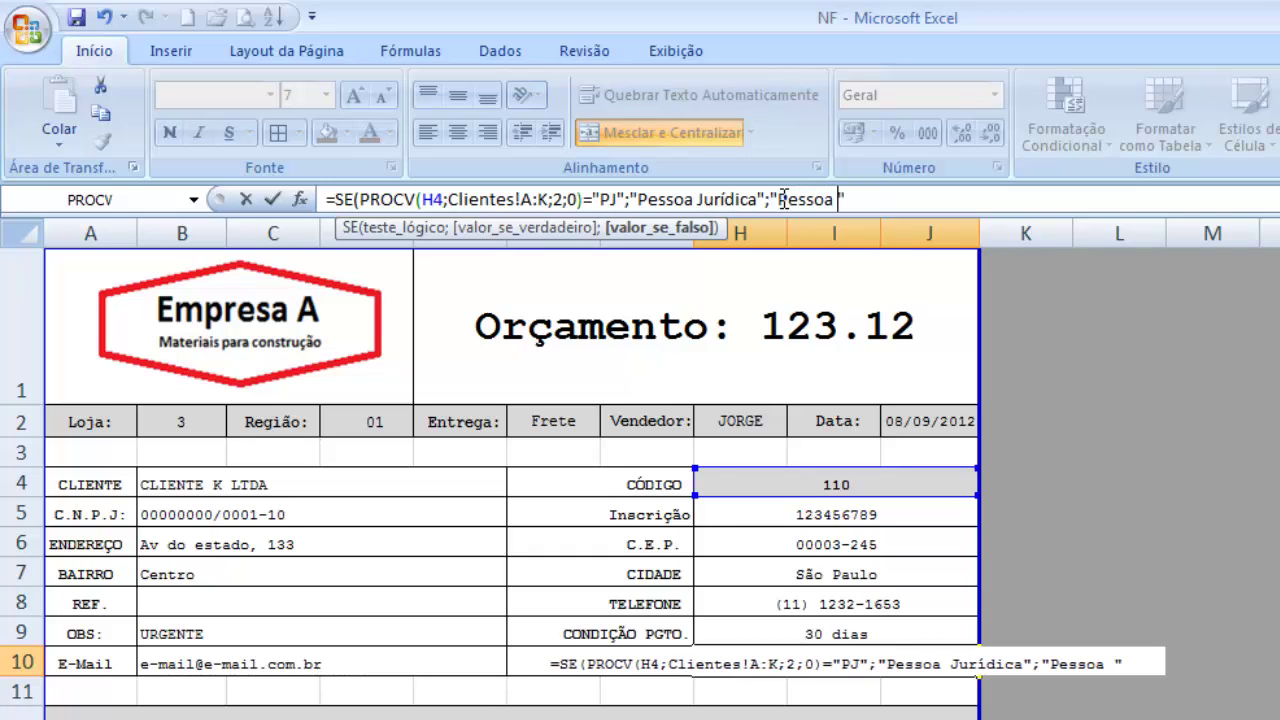
pyautogui.write('ísica')
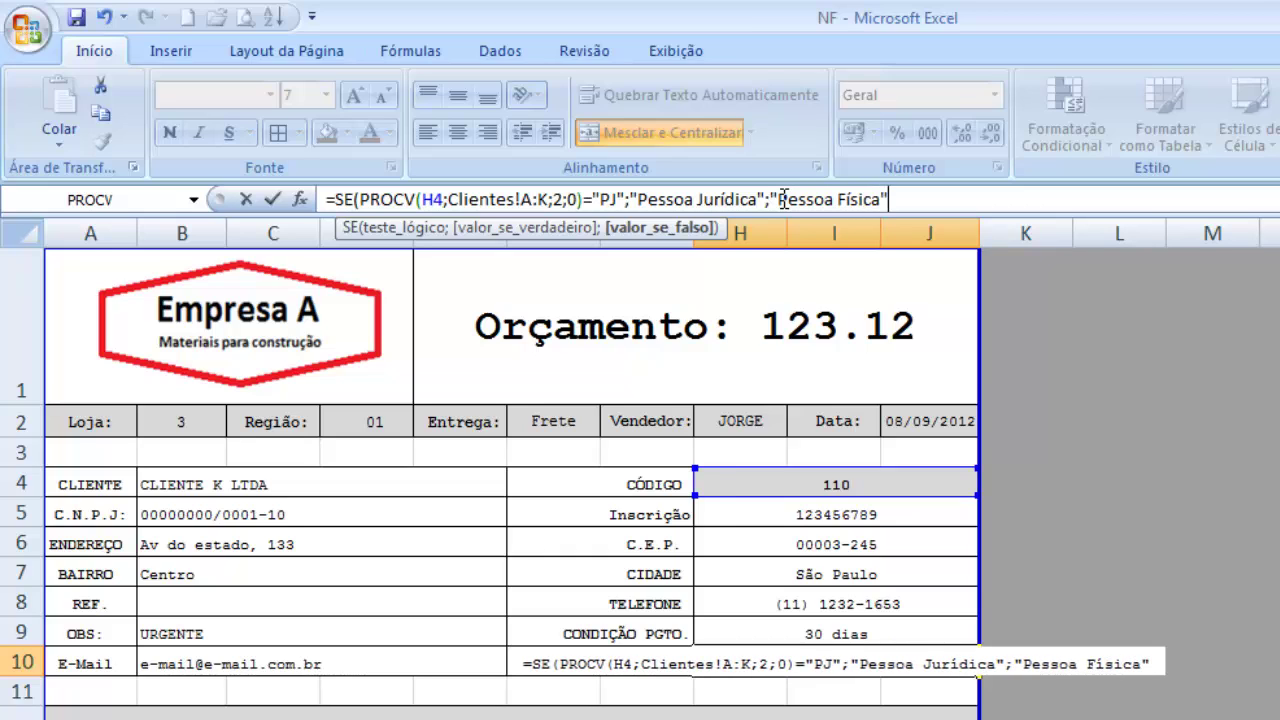
pyautogui.write('")')
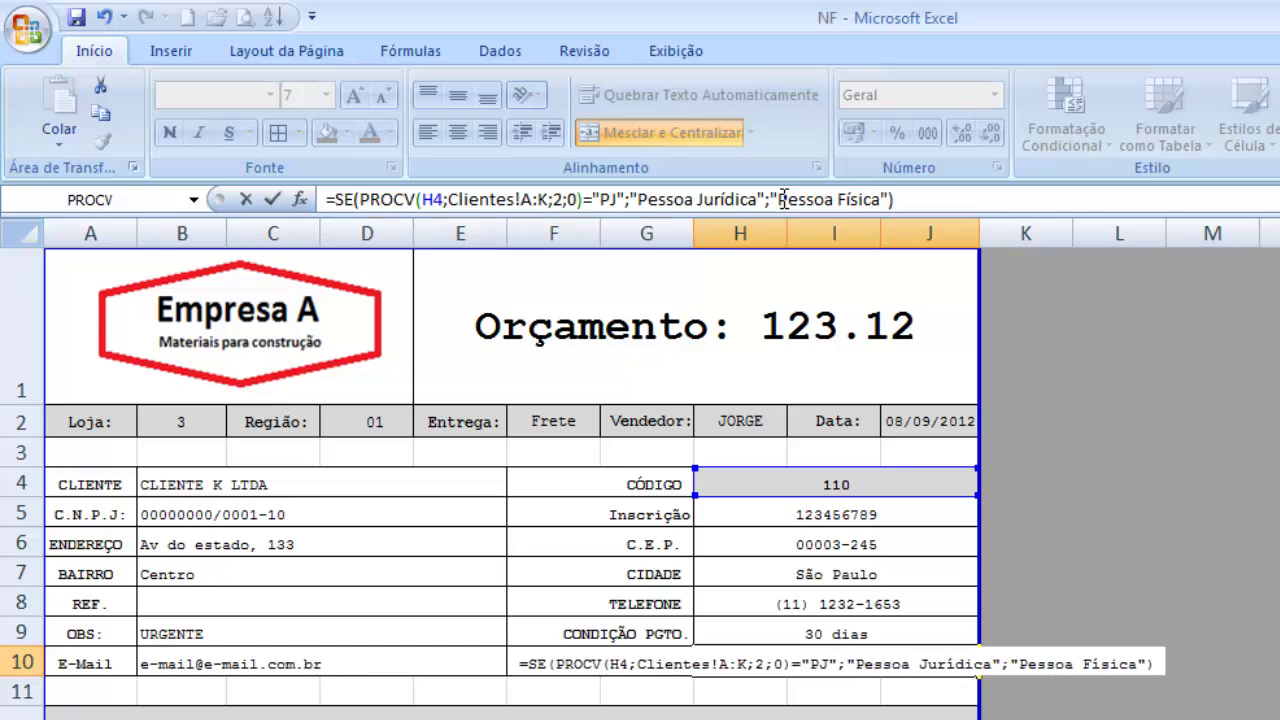
pyautogui.press('Return')
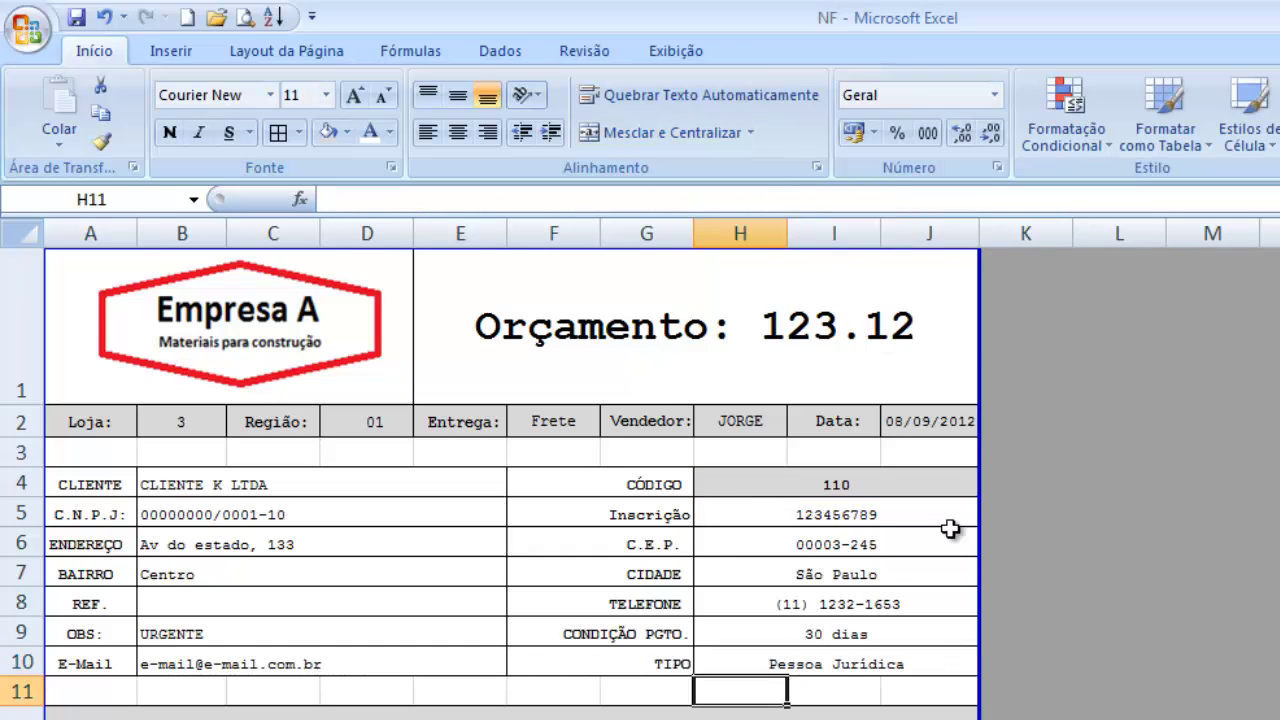
pyautogui.click(905, 667)
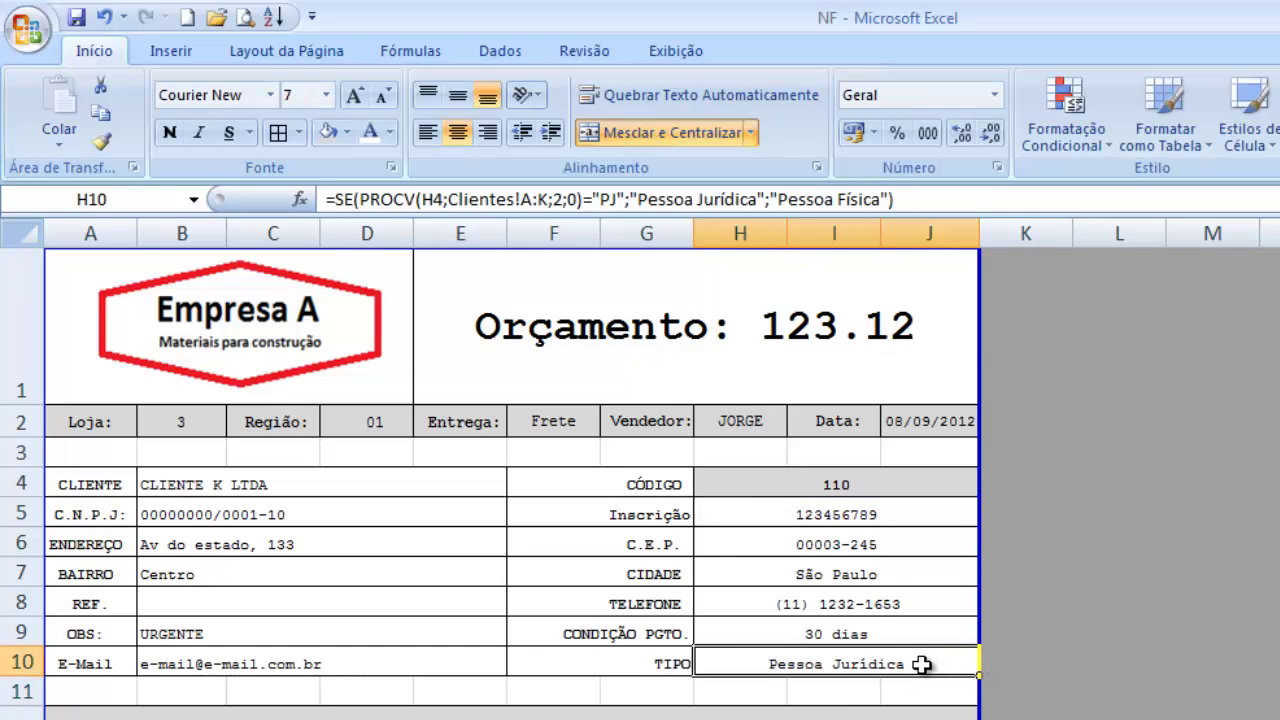
pyautogui.scroll(-2, 900, 667)
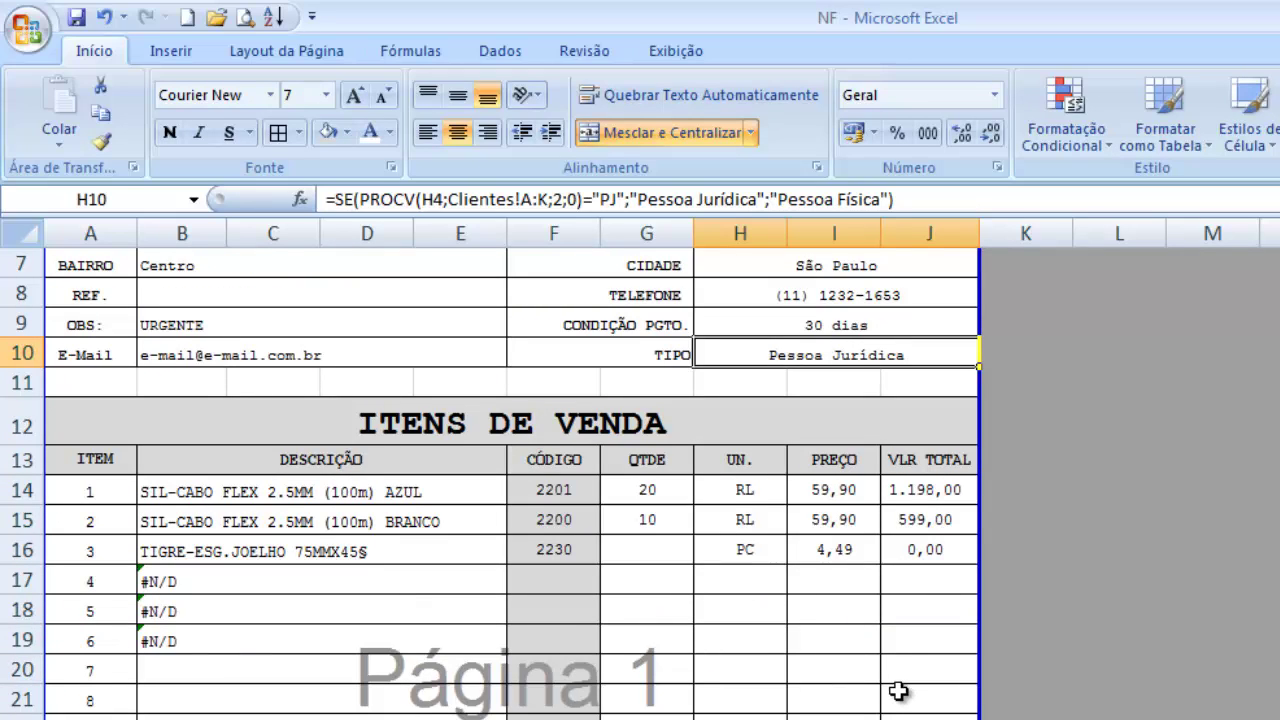